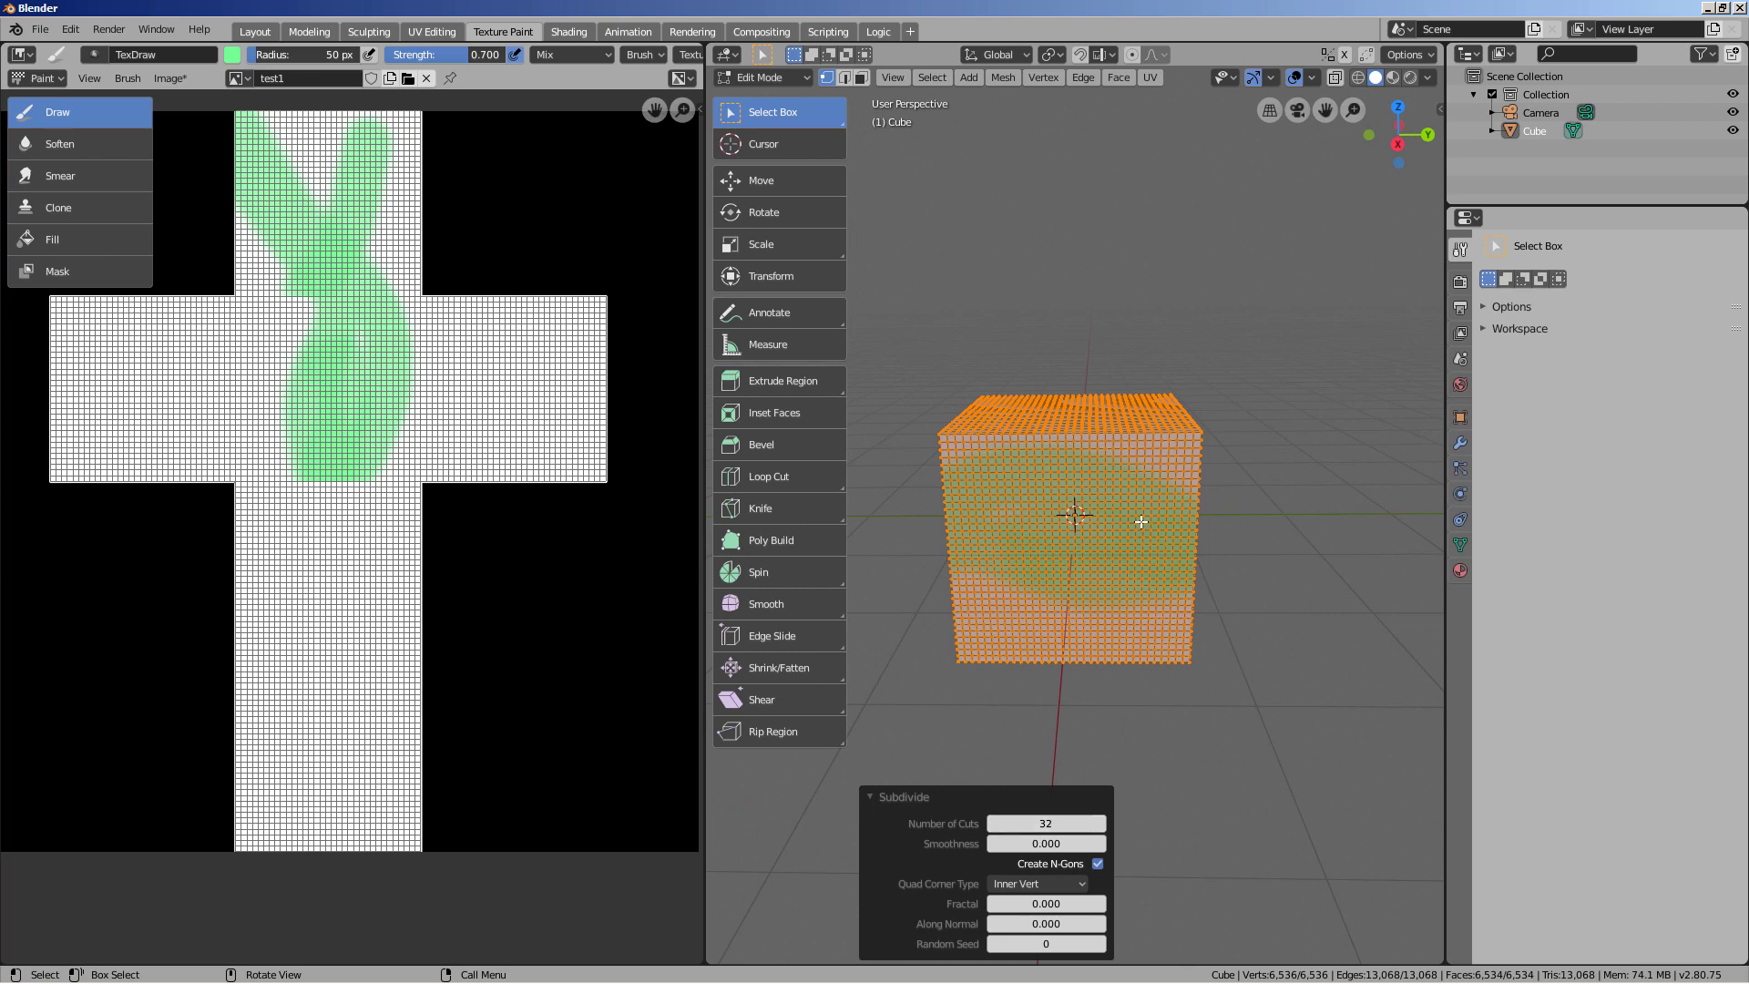
# Triangulate all faces of the subdivided cube in Edit Mode
pyautogui.rightClick(1131, 475)
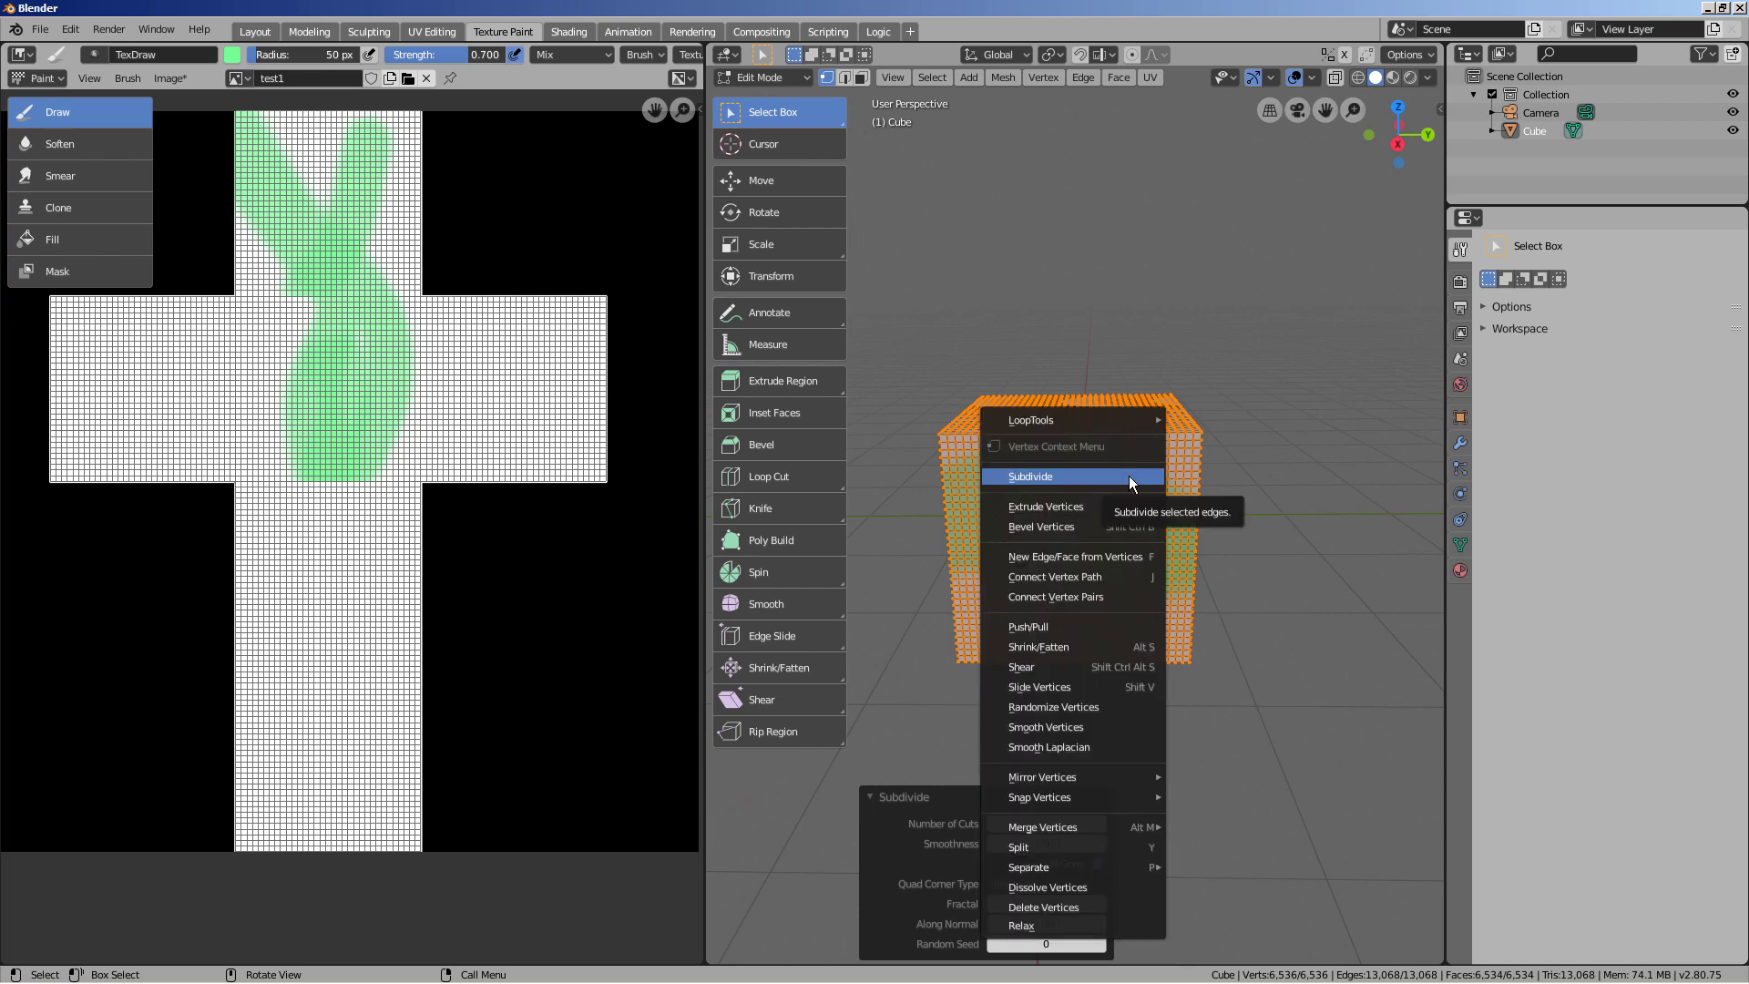
pyautogui.click(260, 32)
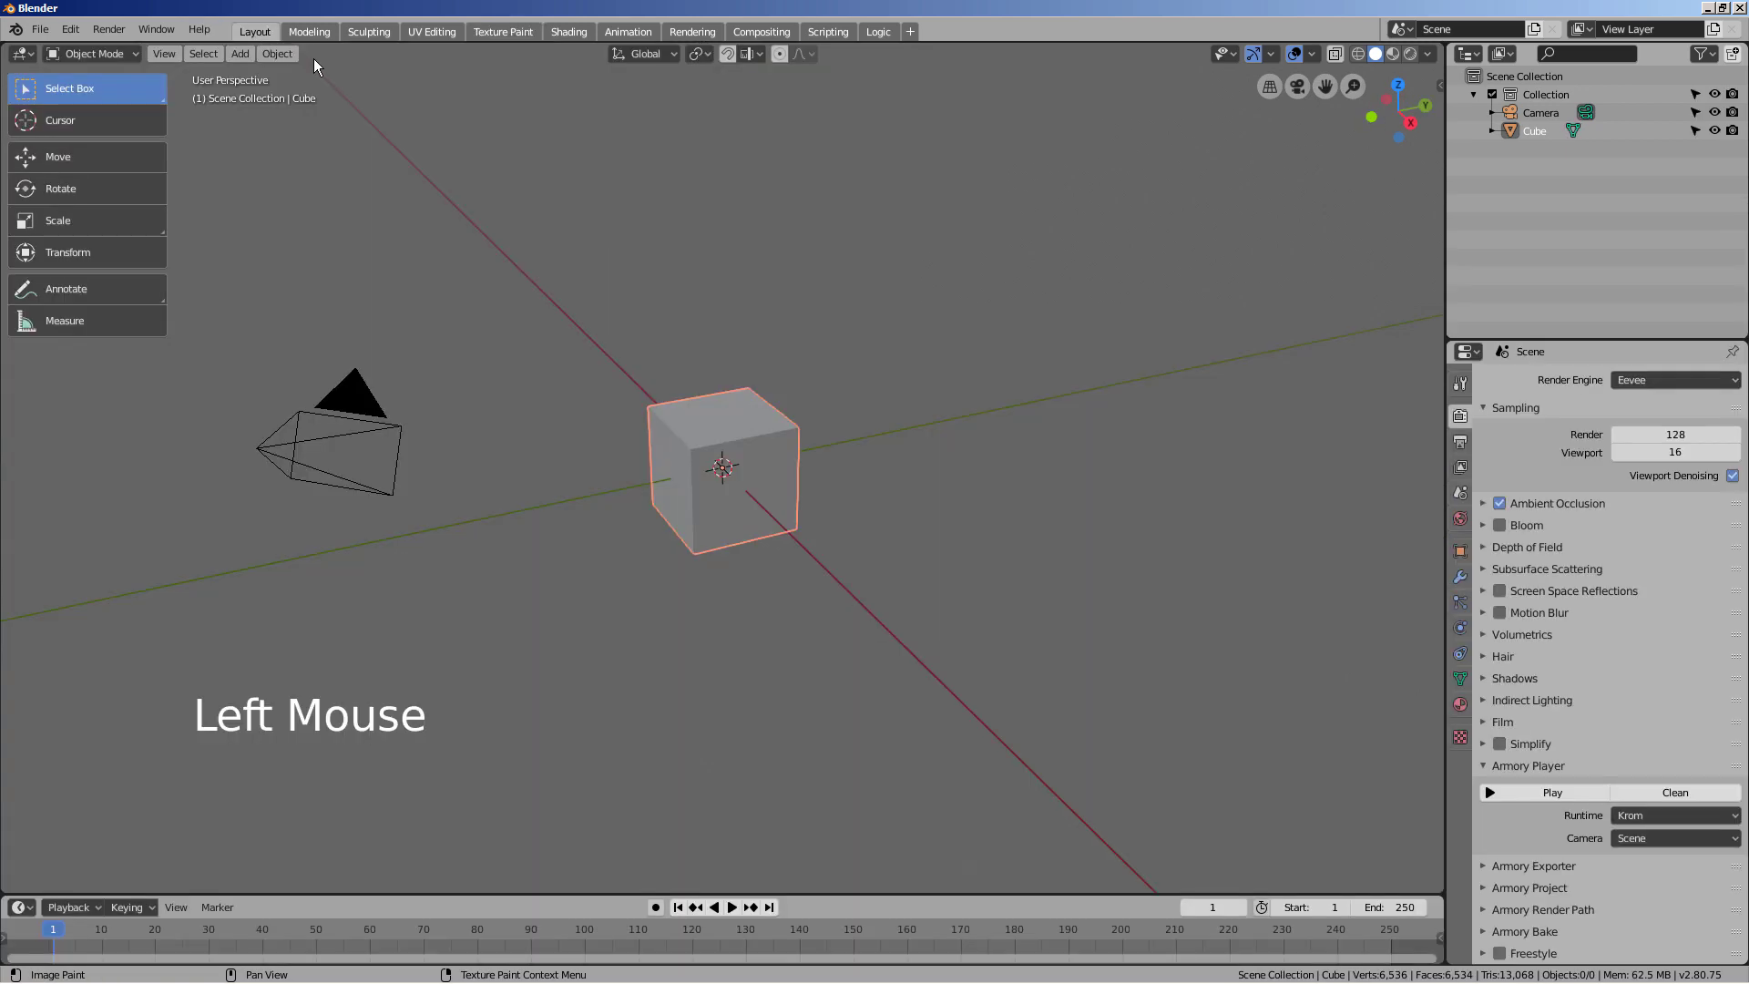
pyautogui.press('Tab')
pyautogui.scroll(3, 669, 409)
pyautogui.scroll(4, 665, 382)
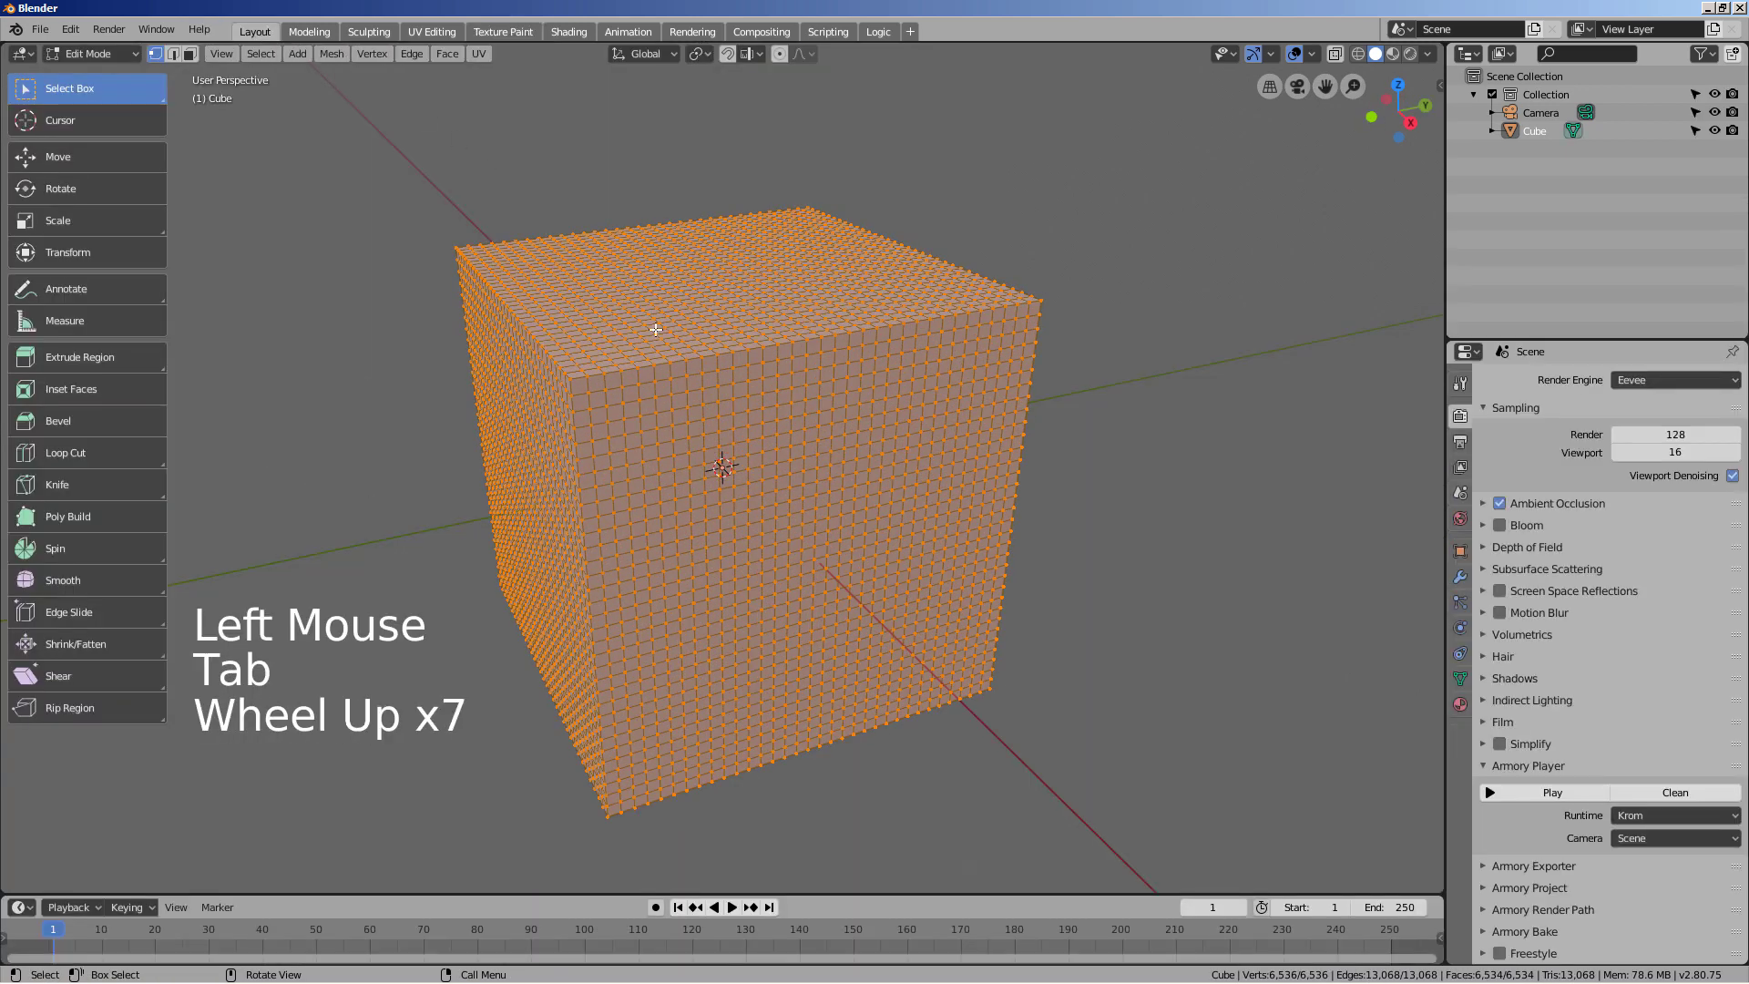
pyautogui.click(444, 58)
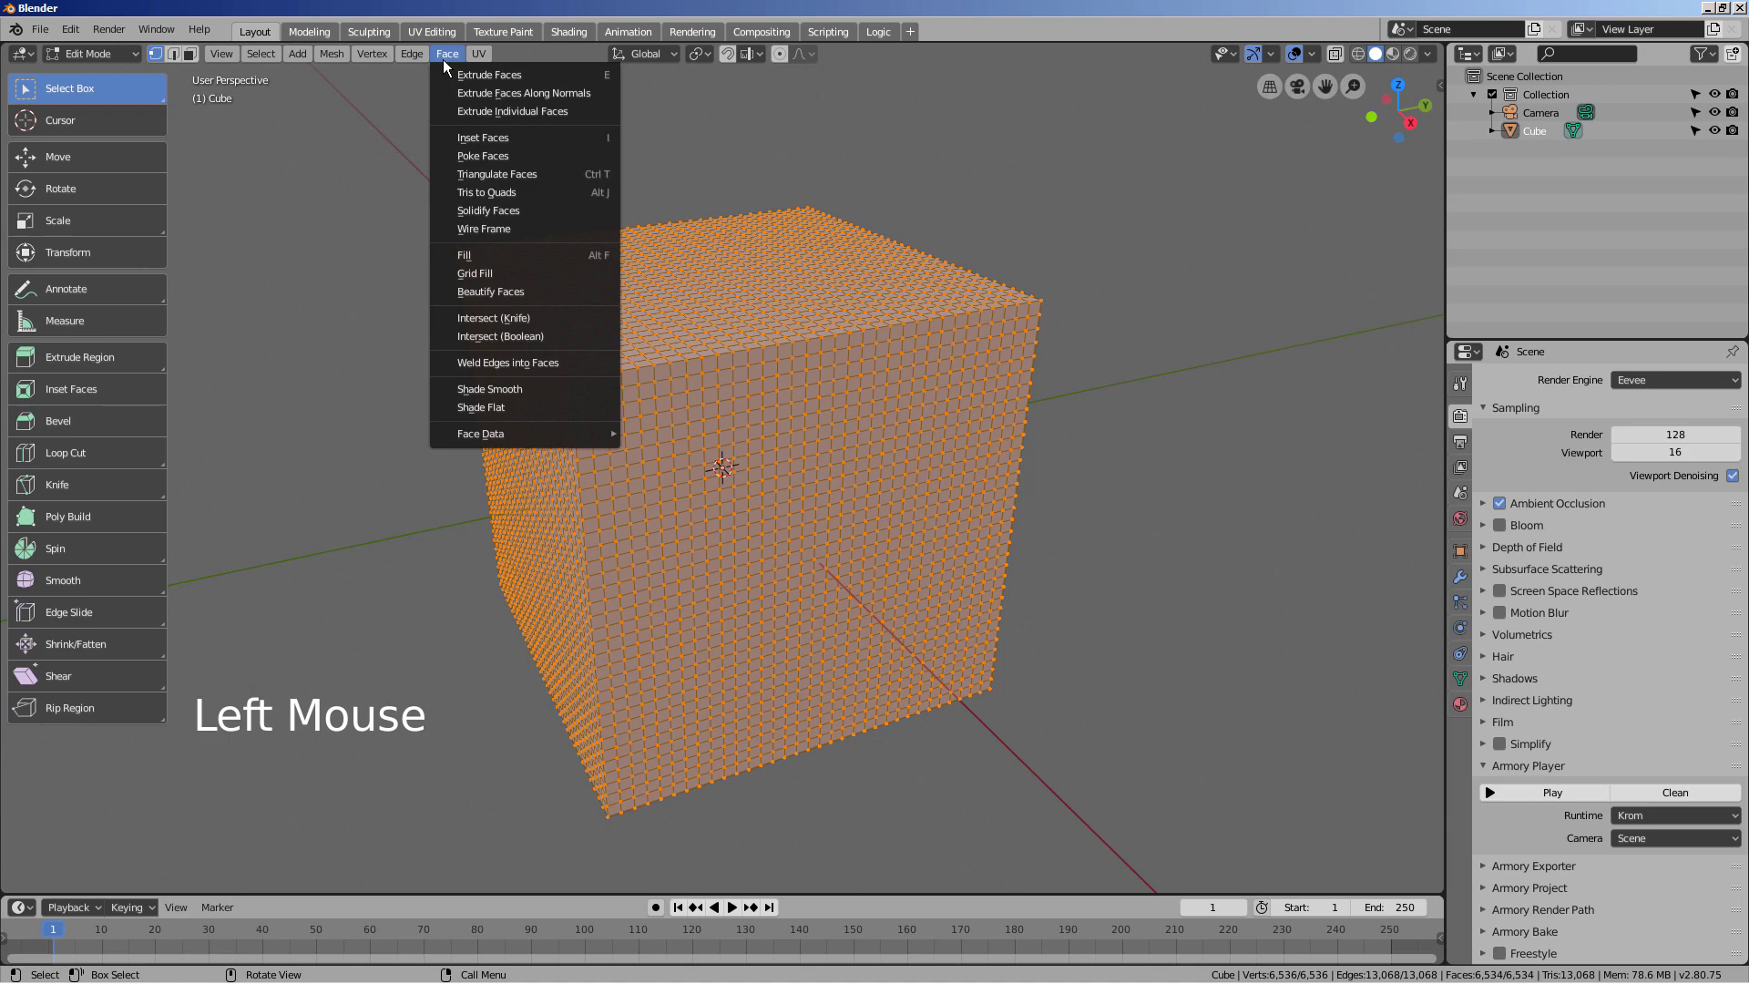
pyautogui.click(523, 174)
pyautogui.scroll(3, 701, 450)
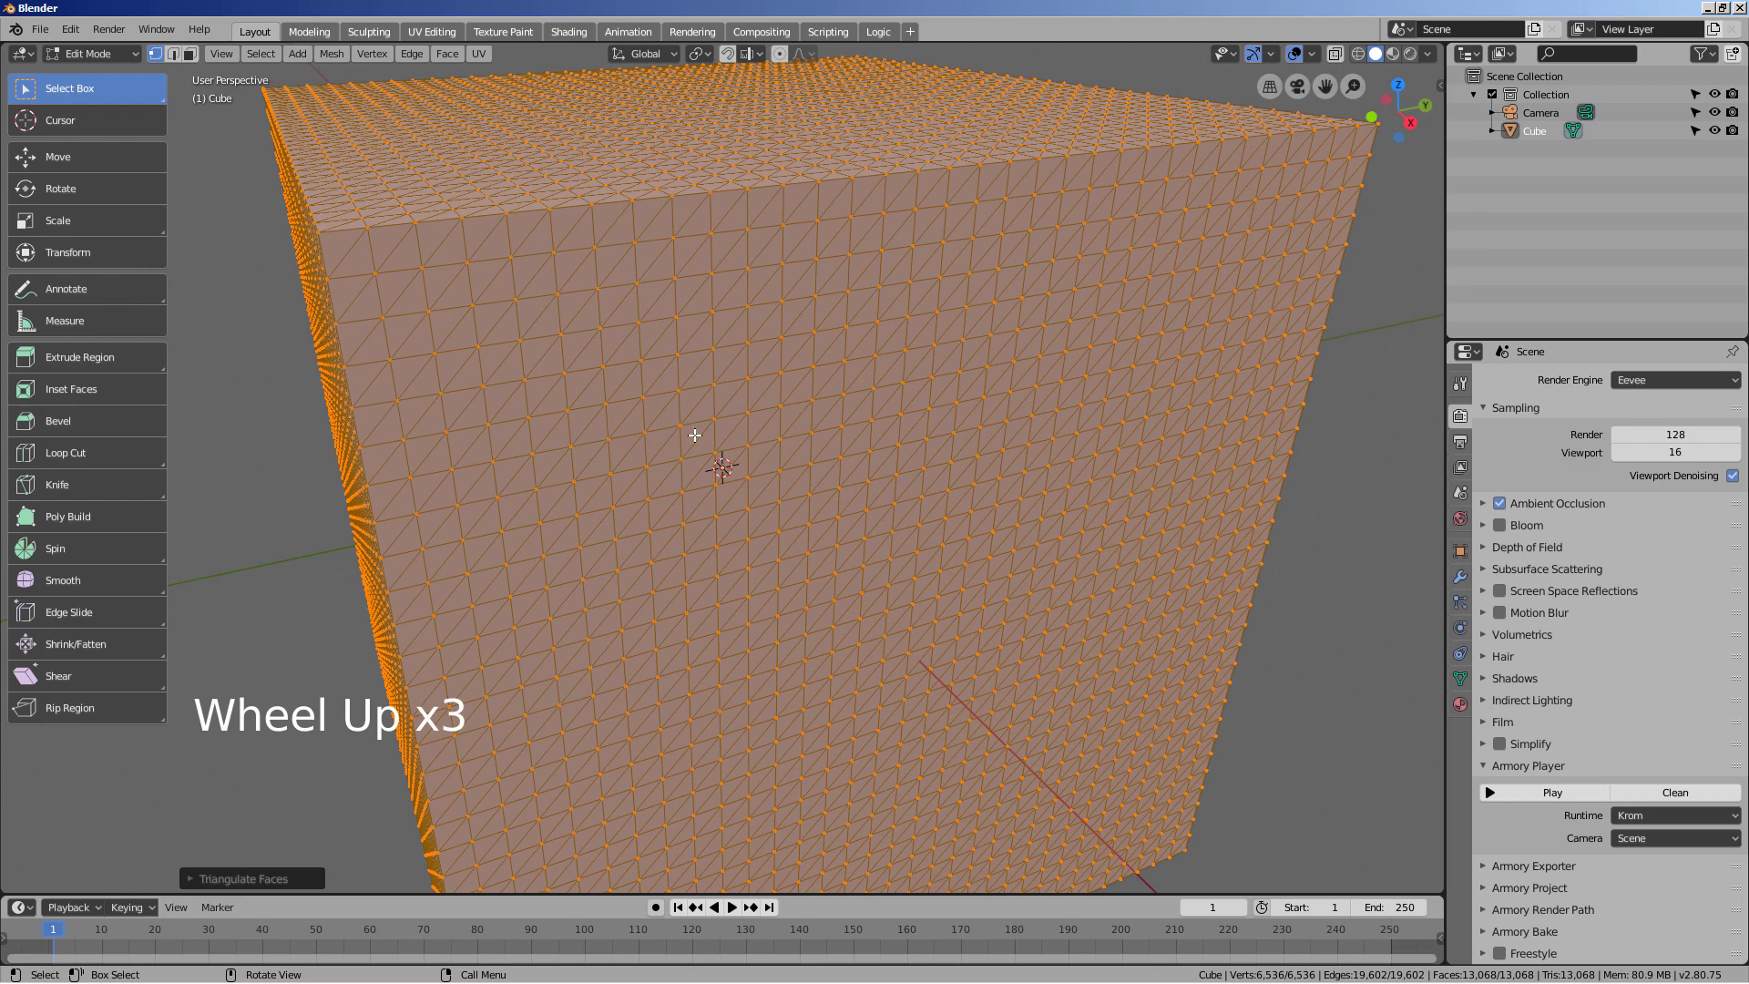
pyautogui.scroll(-1, 695, 436)
# Unwrap all the triangulated faces with Smart UV Project, using a 66.00 angle limit and 0.00 island margin
pyautogui.press('3')
pyautogui.press('u')
pyautogui.click(705, 437)
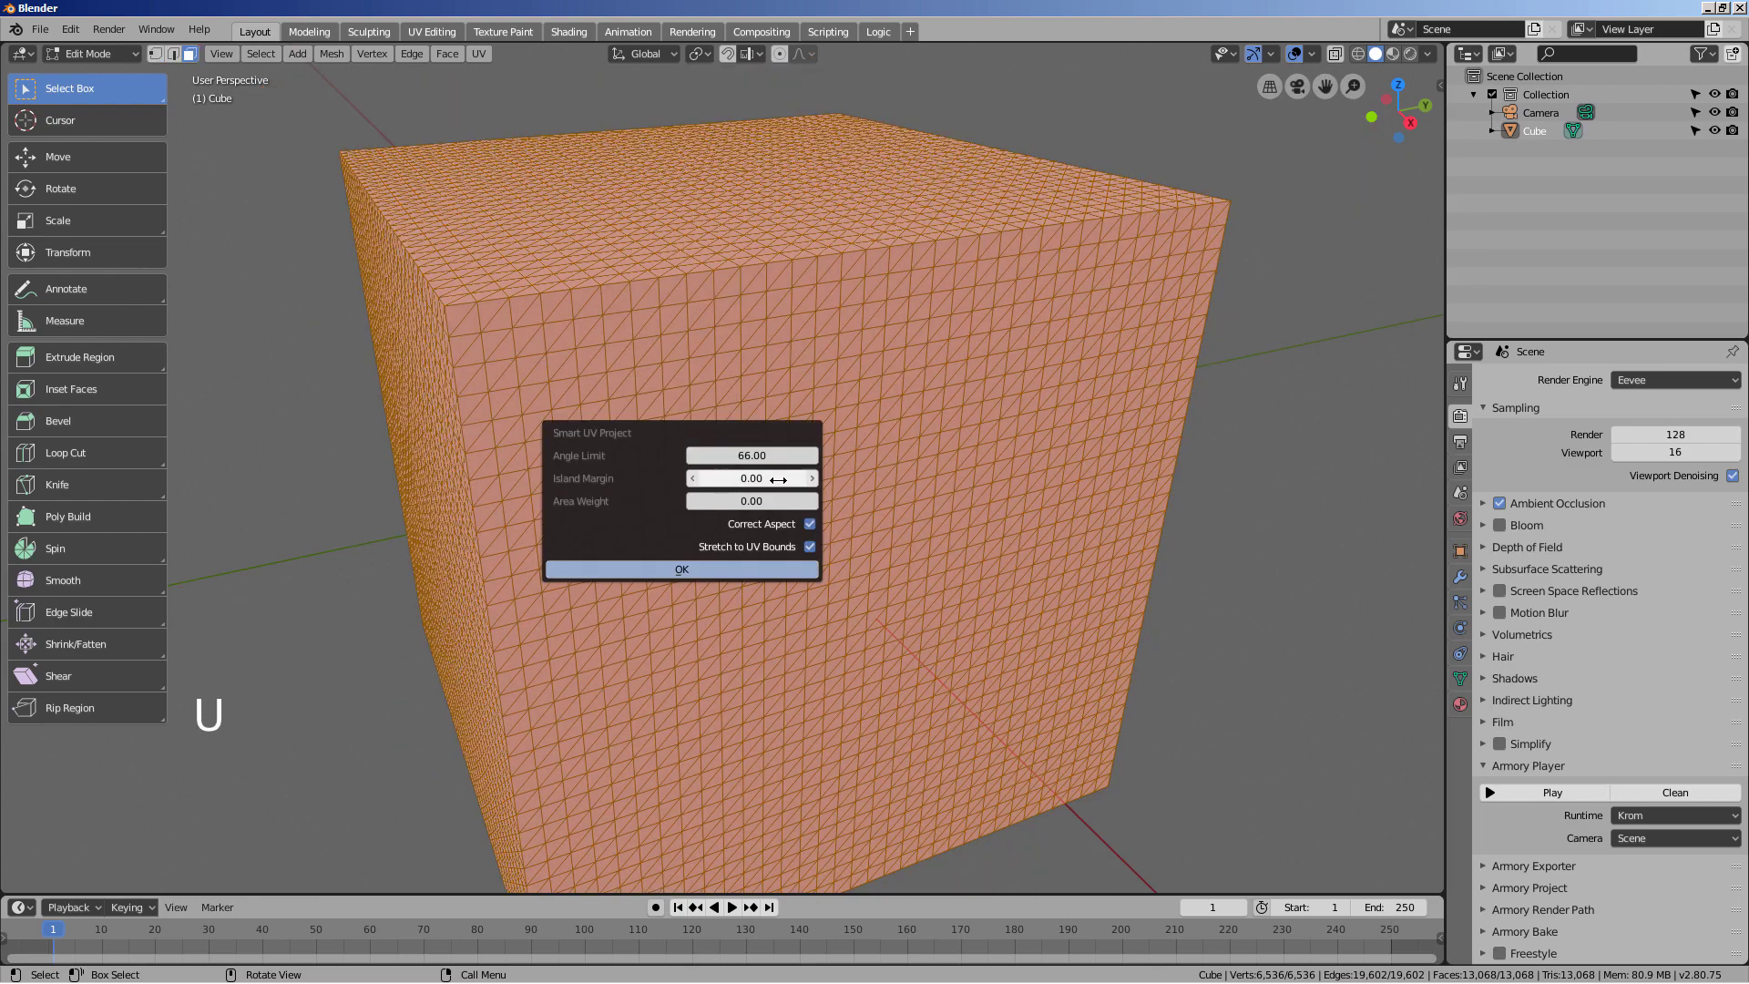
pyautogui.click(780, 568)
# Create a new image named test2 and assign it to the image texture node of the cube's material
pyautogui.click(506, 32)
pyautogui.click(426, 79)
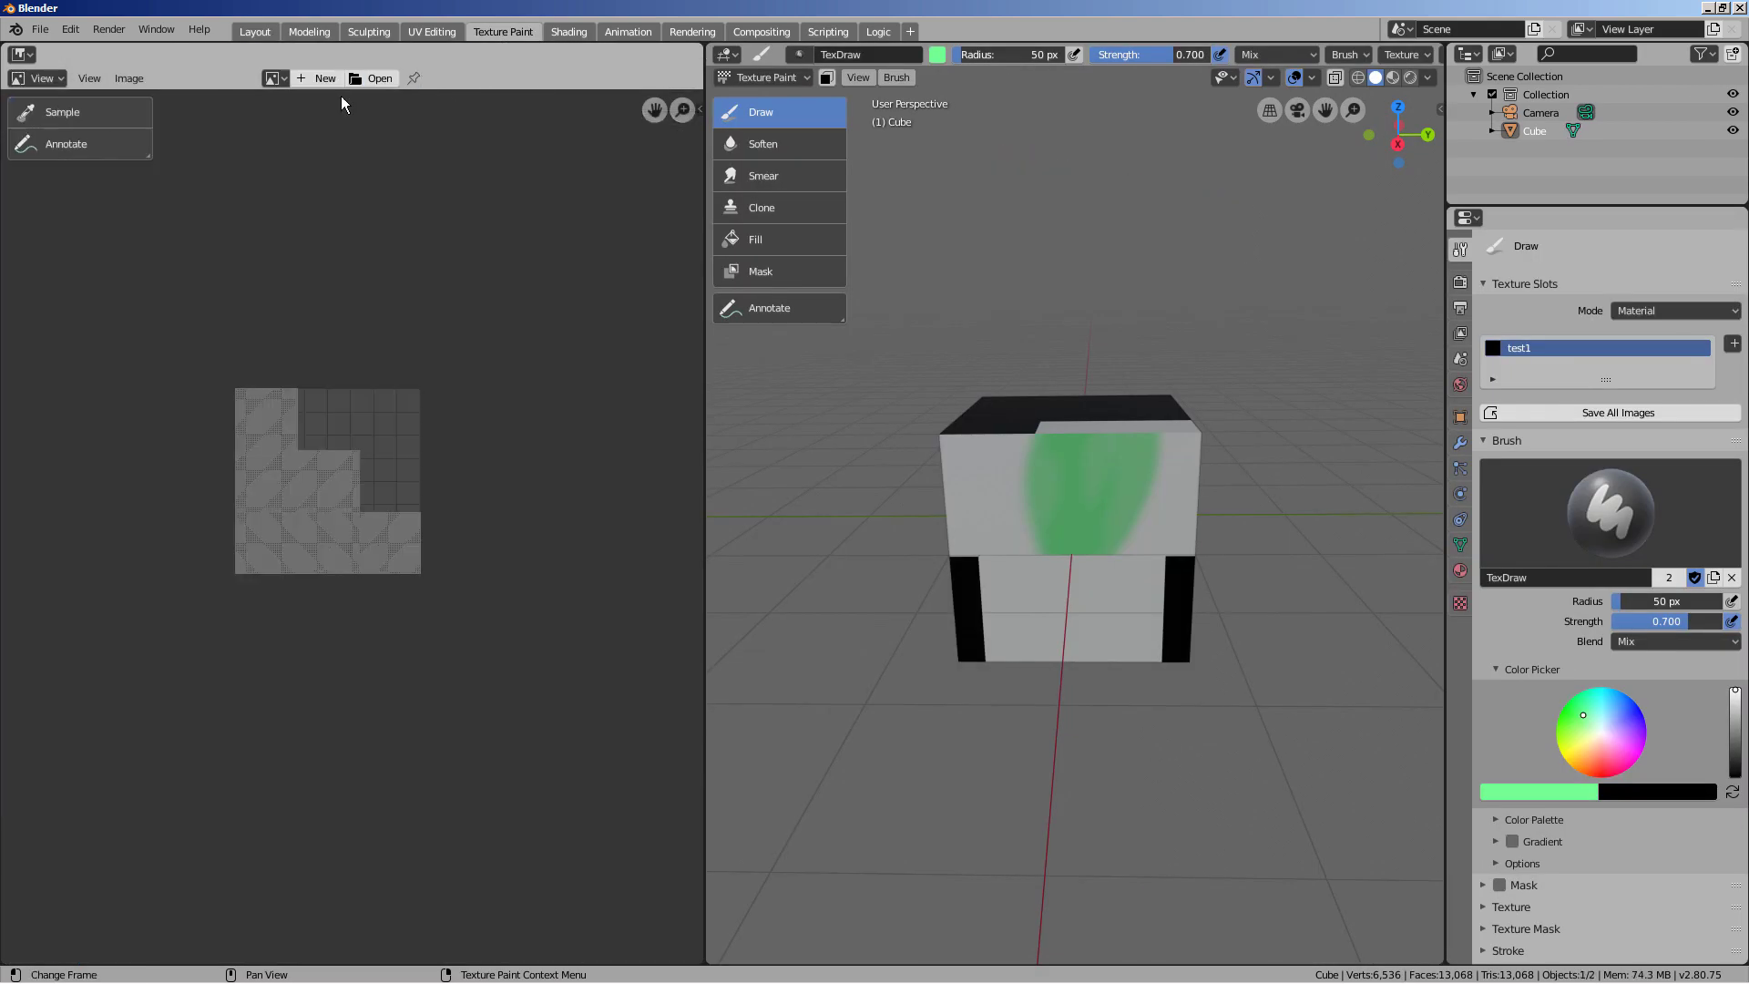
pyautogui.click(319, 78)
pyautogui.click(328, 203)
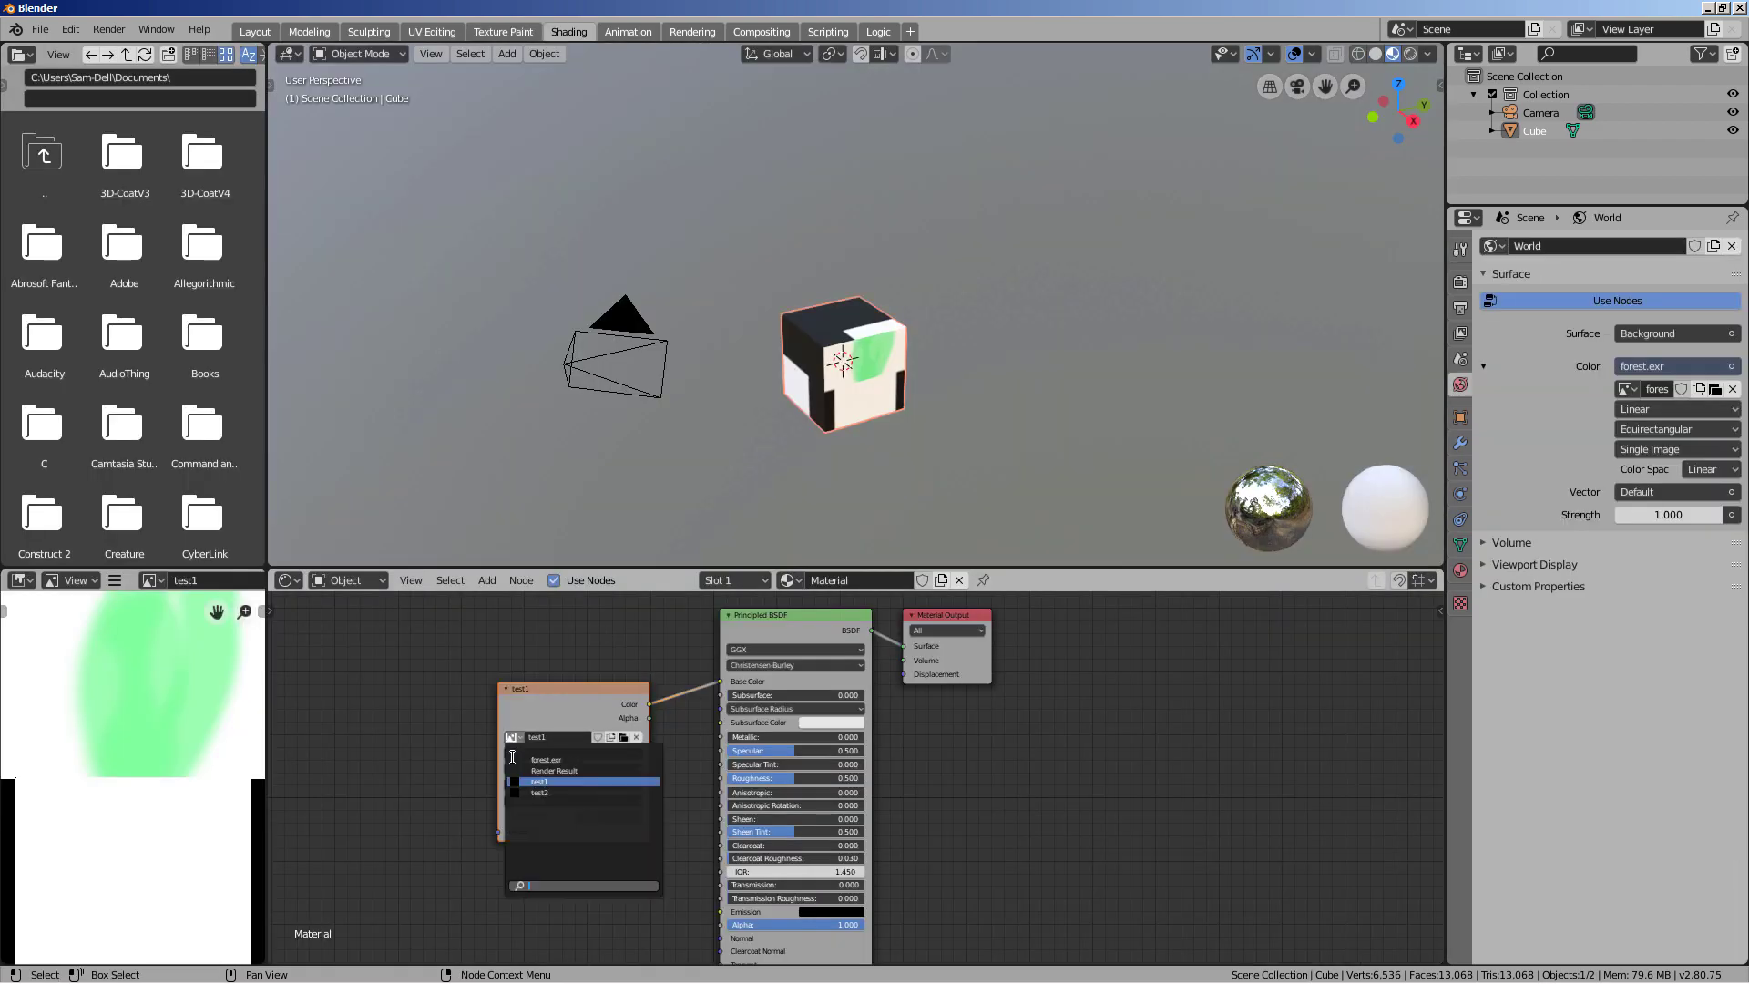
pyautogui.click(539, 792)
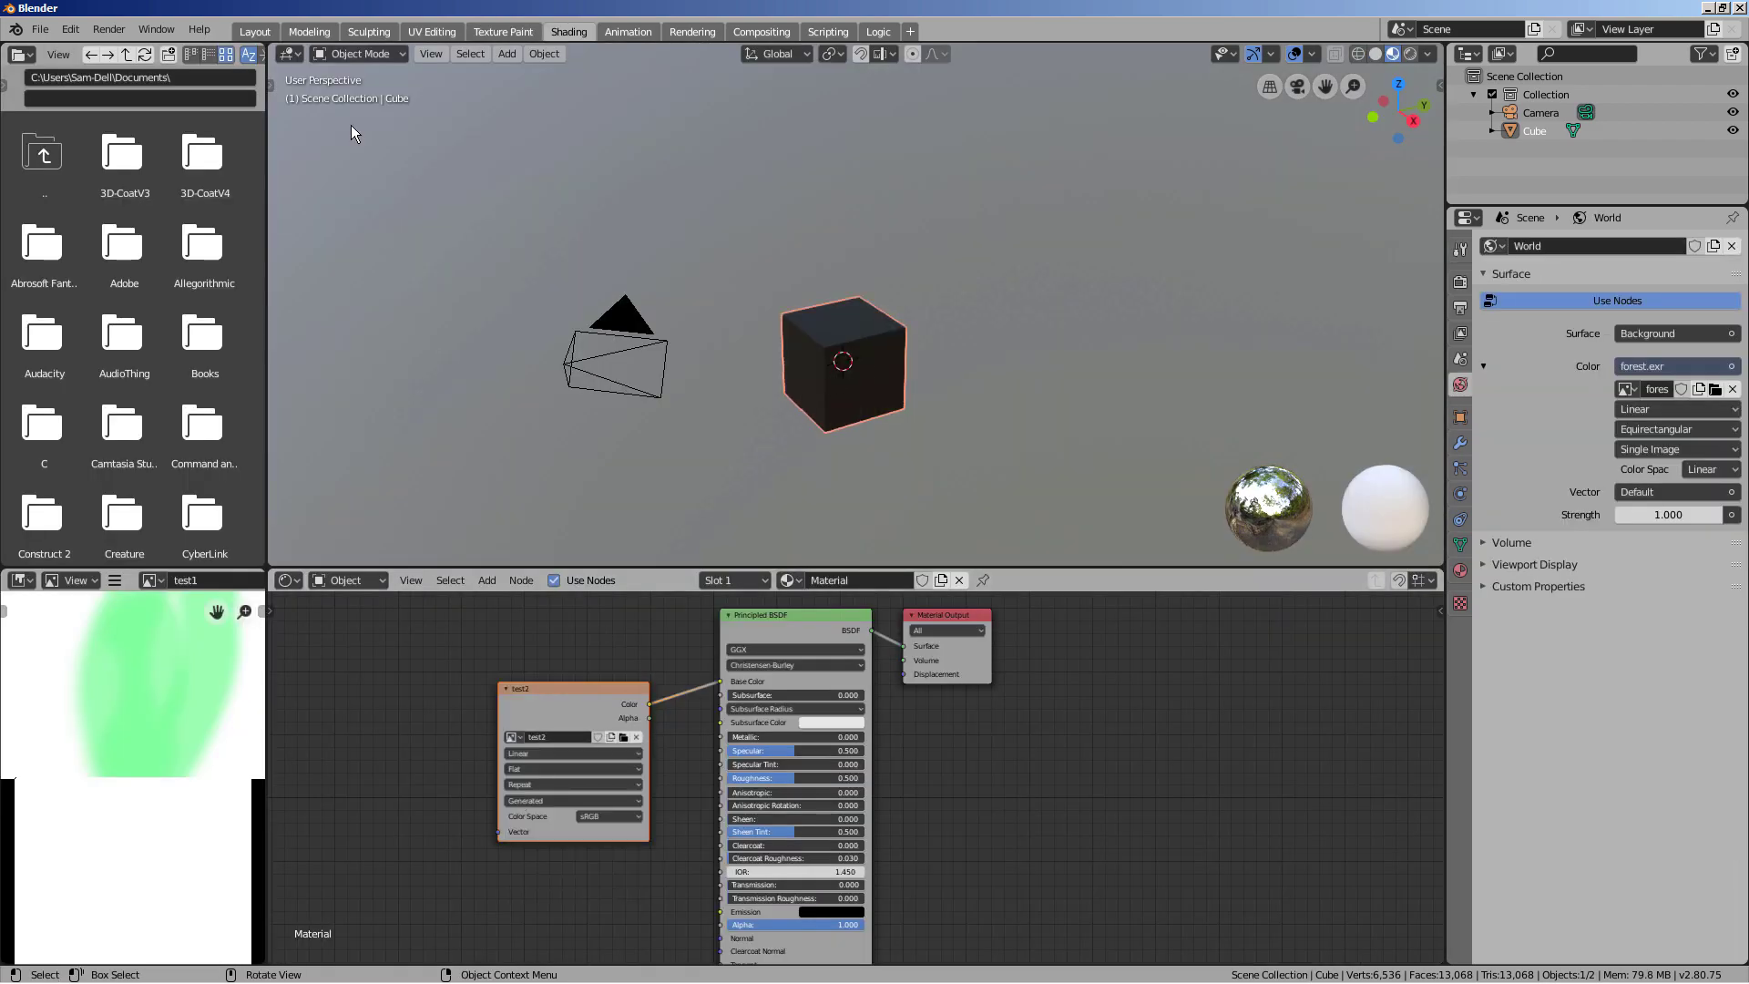
# Set the texture Draw brush strength to 1.000 and paint green over the cube's front face and its adjoining edges
pyautogui.click(503, 32)
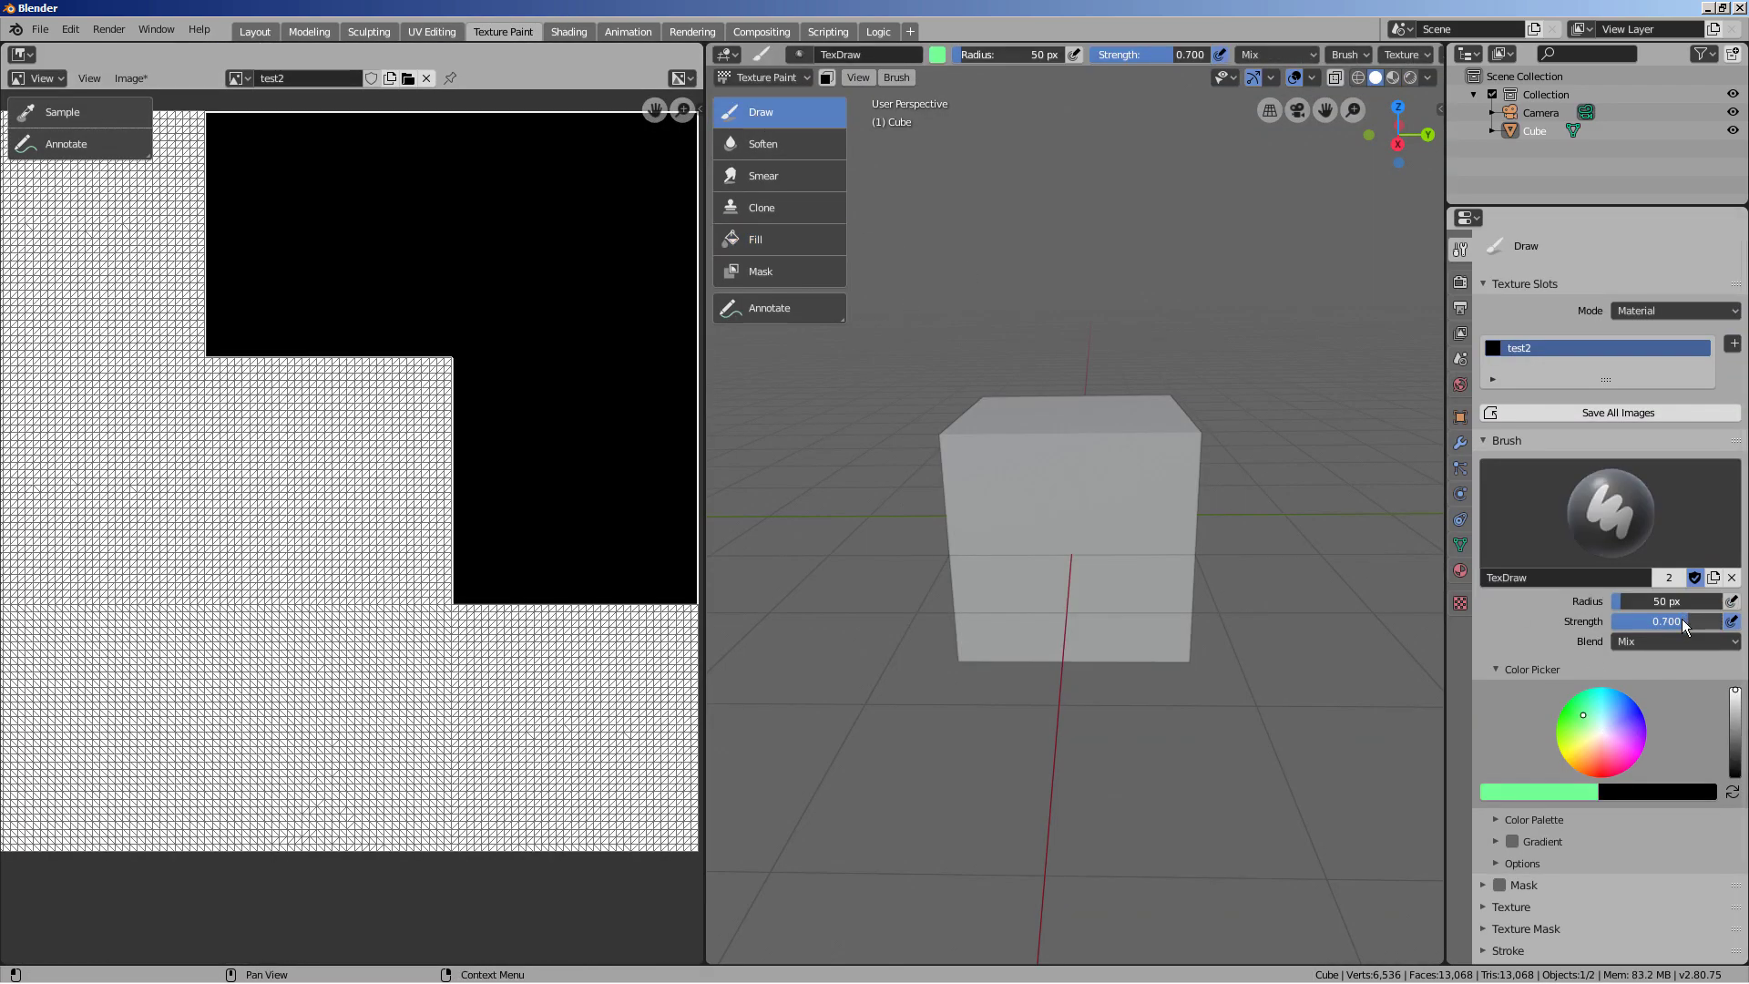
pyautogui.moveTo(1683, 625); pyautogui.dragTo(1726, 625)
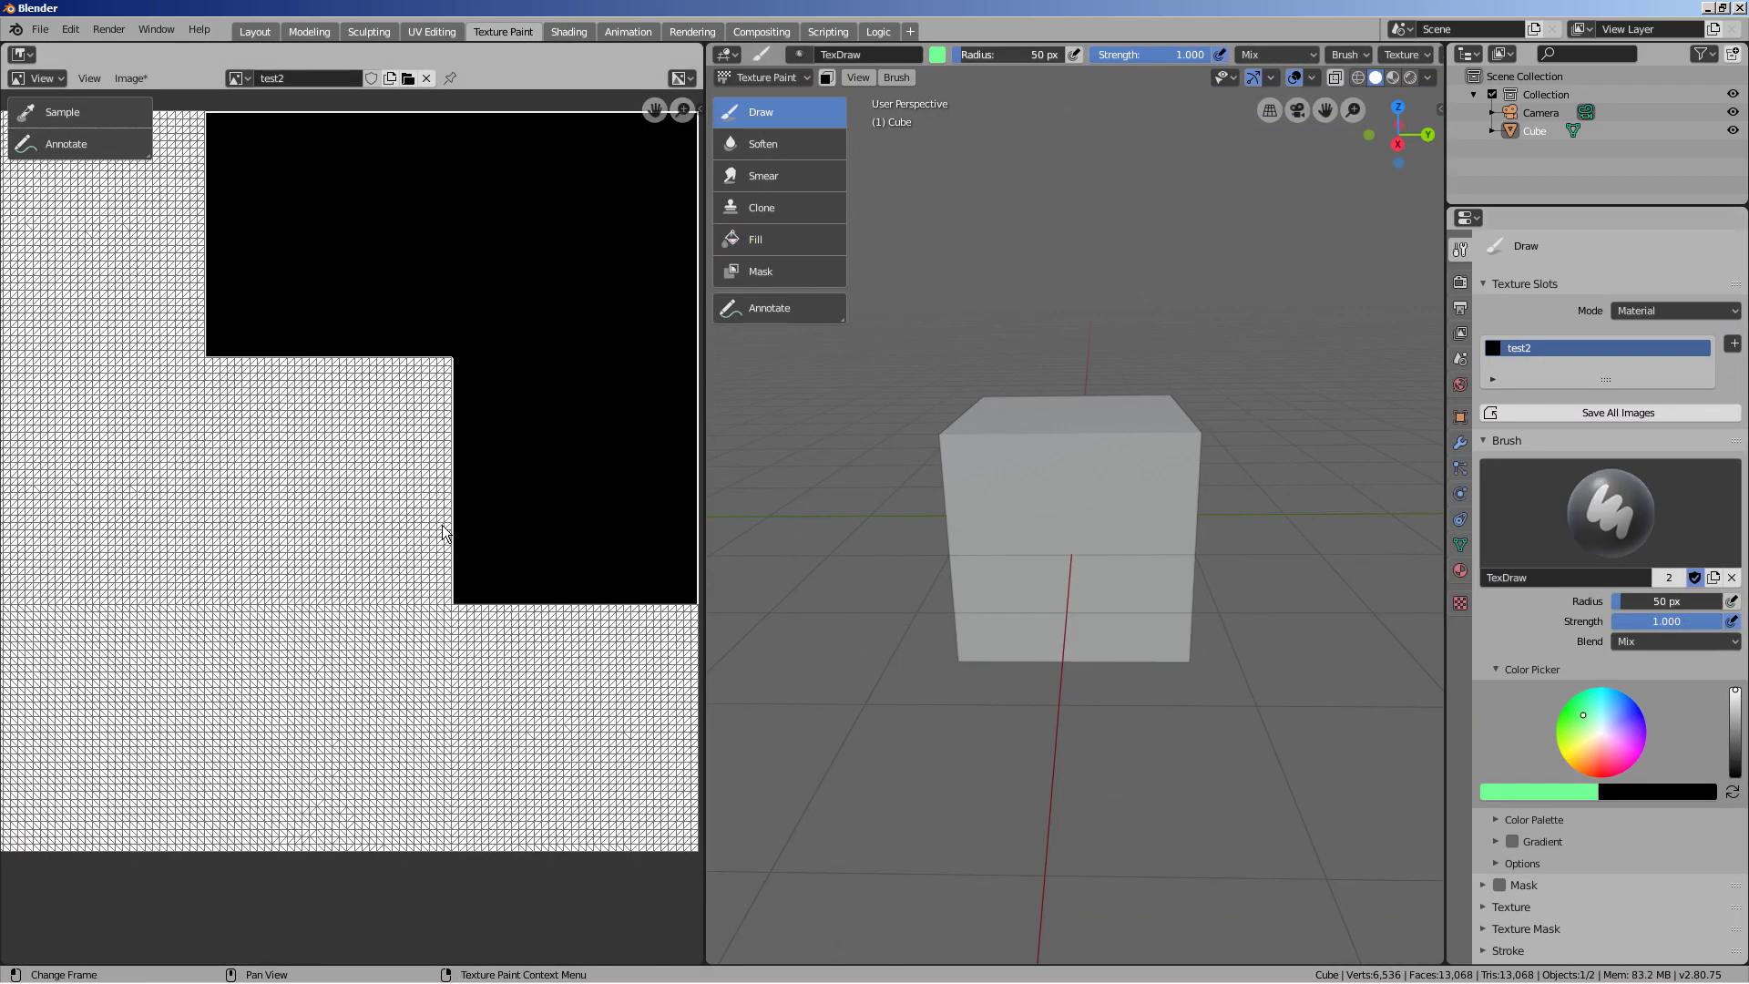
pyautogui.moveTo(1016, 574); pyautogui.dragTo(1093, 488)
pyautogui.moveTo(1093, 488)
pyautogui.mouseDown(button='middle')
pyautogui.moveTo(969, 576)
pyautogui.moveTo(1292, 452)
pyautogui.moveTo(1086, 574)
pyautogui.mouseUp(button='middle')
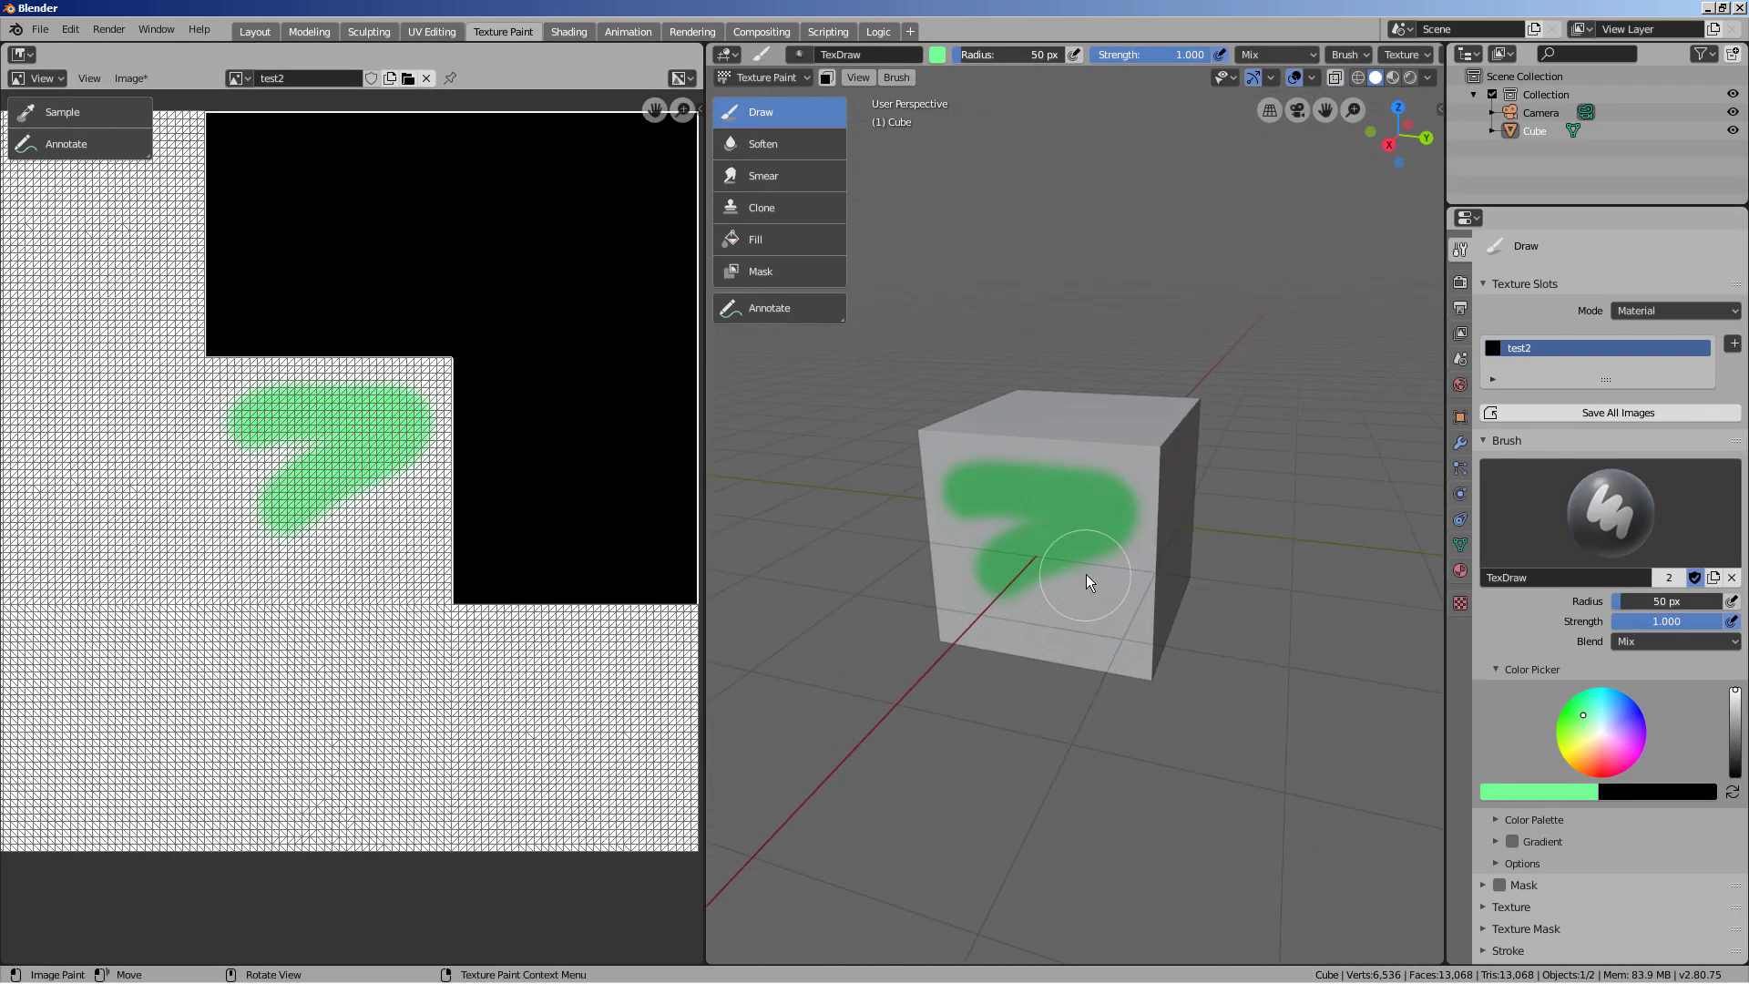
pyautogui.moveTo(1086, 573)
pyautogui.mouseDown()
pyautogui.moveTo(1015, 545)
pyautogui.moveTo(1049, 604)
pyautogui.mouseUp()
pyautogui.moveTo(969, 473); pyautogui.dragTo(1038, 512)
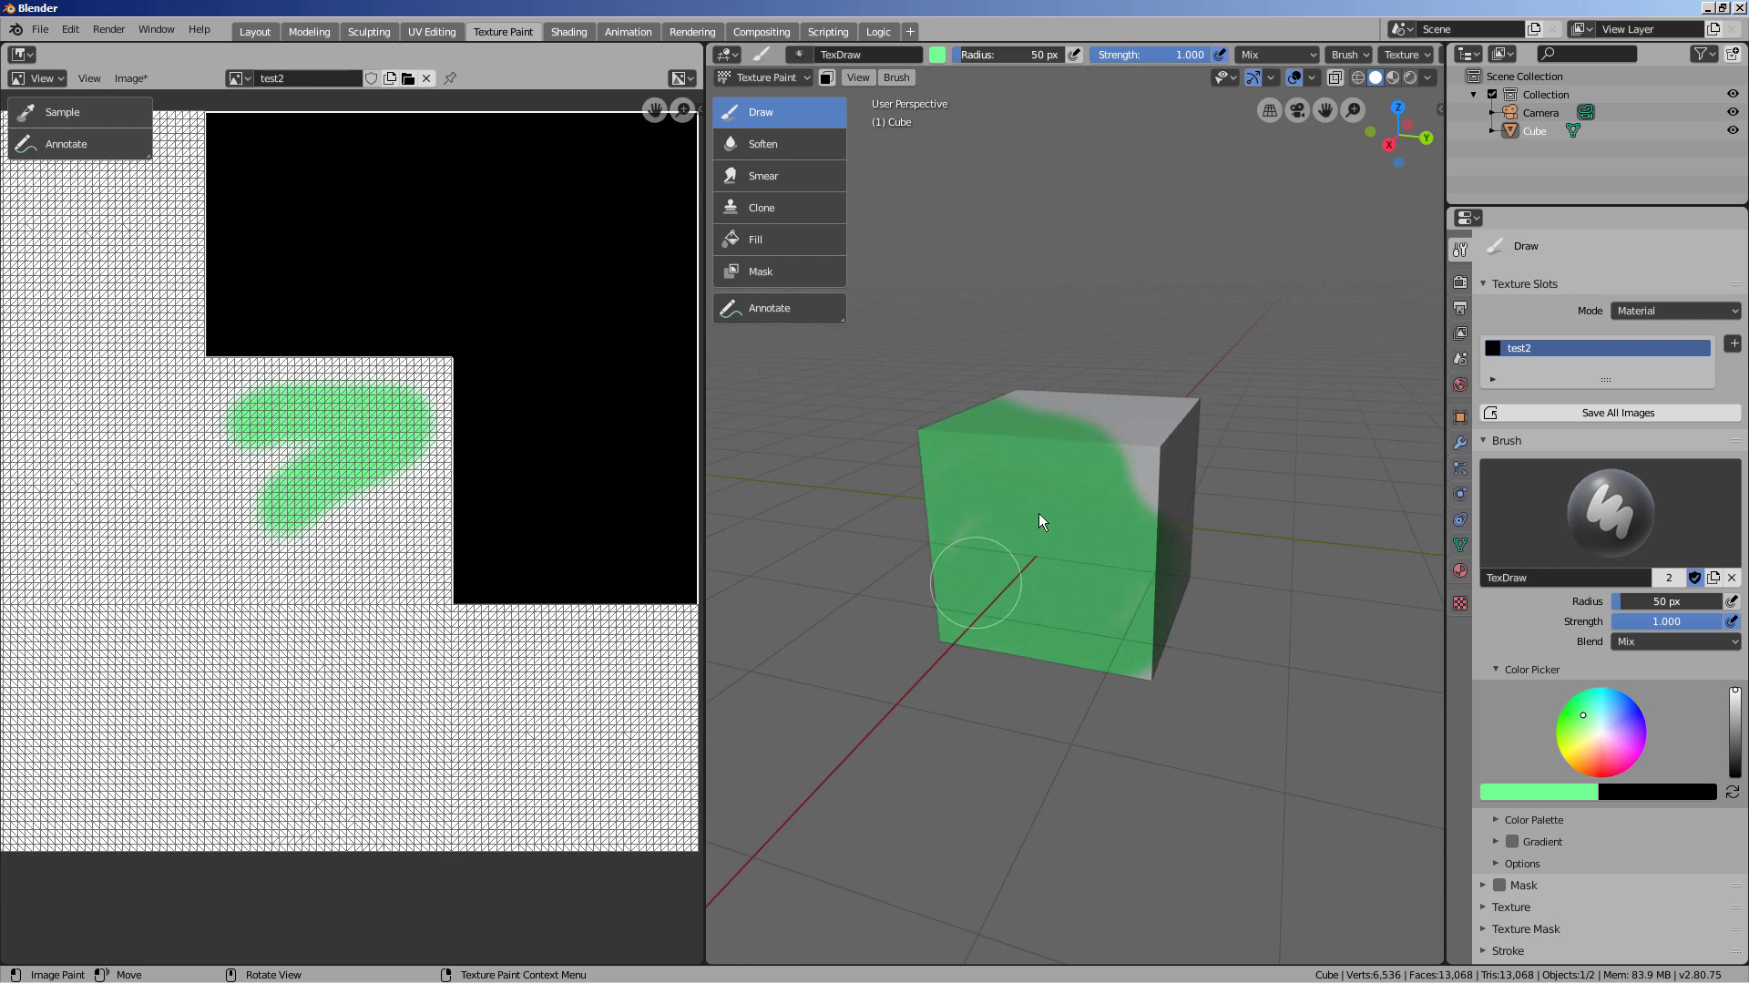
pyautogui.moveTo(1148, 643)
pyautogui.mouseDown(button='middle')
pyautogui.moveTo(1009, 659)
pyautogui.moveTo(925, 613)
pyautogui.moveTo(1113, 574)
pyautogui.moveTo(1007, 640)
pyautogui.moveTo(1002, 586)
pyautogui.moveTo(1042, 515)
pyautogui.mouseUp(button='middle')
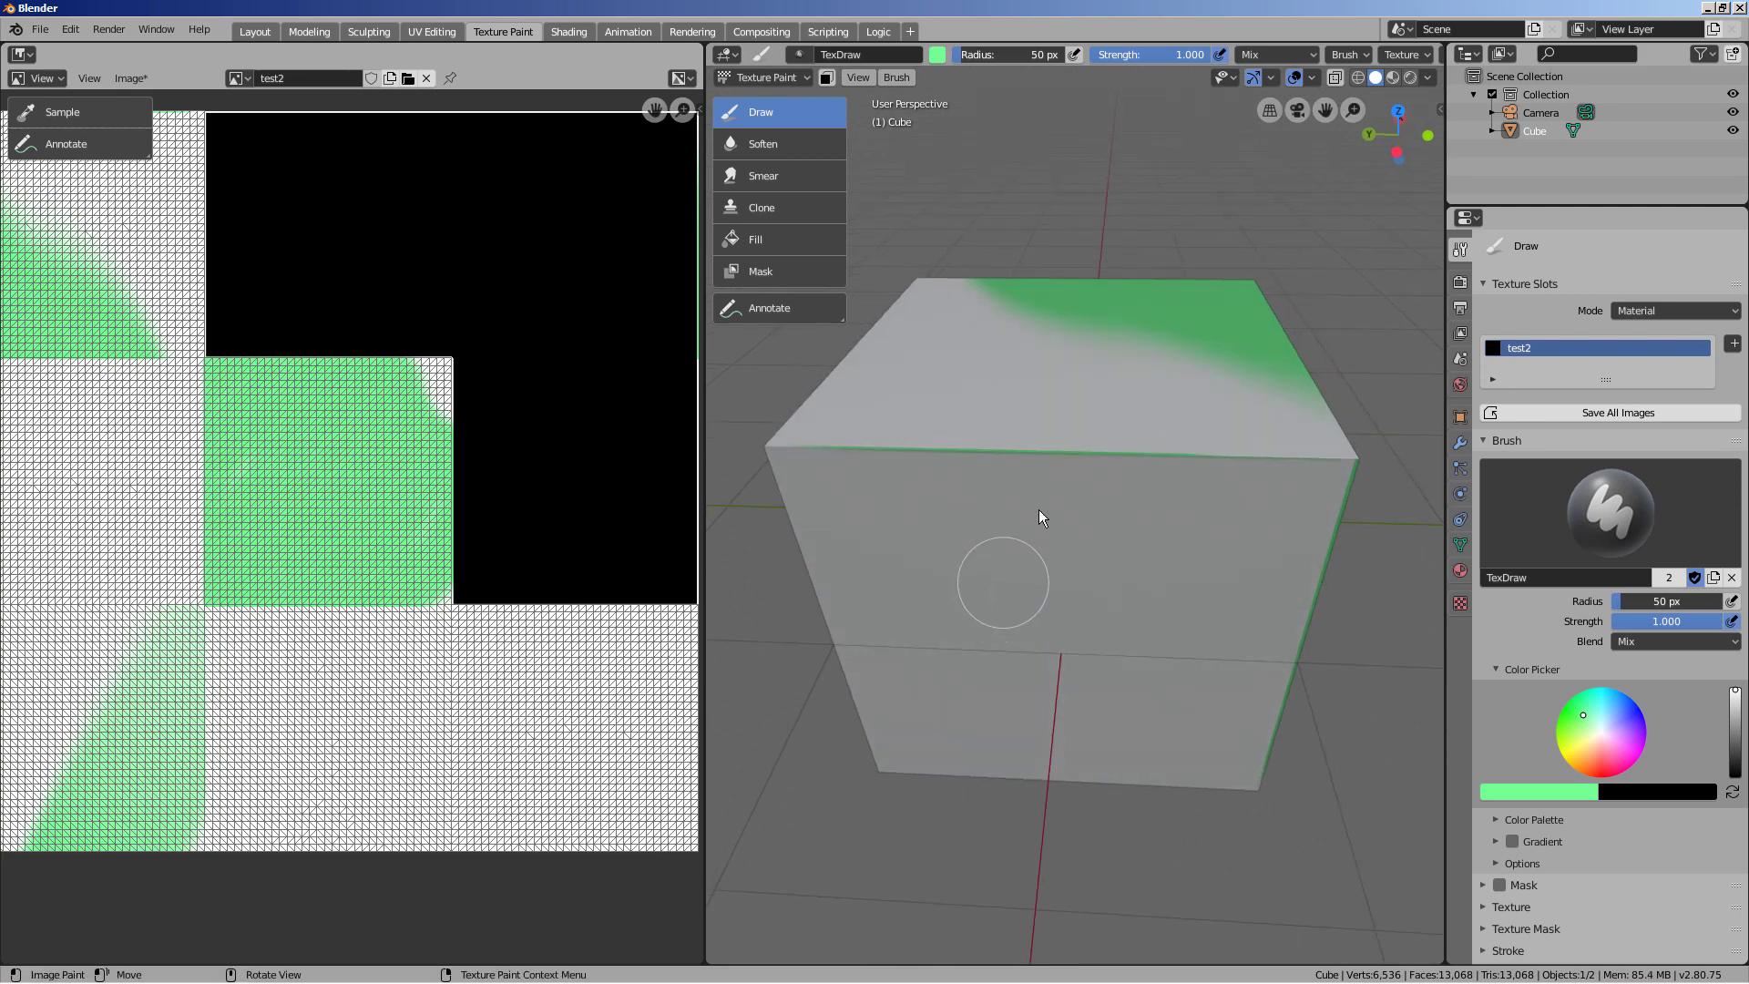
pyautogui.moveTo(937, 466)
pyautogui.mouseDown(button='middle')
pyautogui.moveTo(1039, 574)
pyautogui.moveTo(1242, 577)
pyautogui.moveTo(1308, 605)
pyautogui.mouseUp(button='middle')
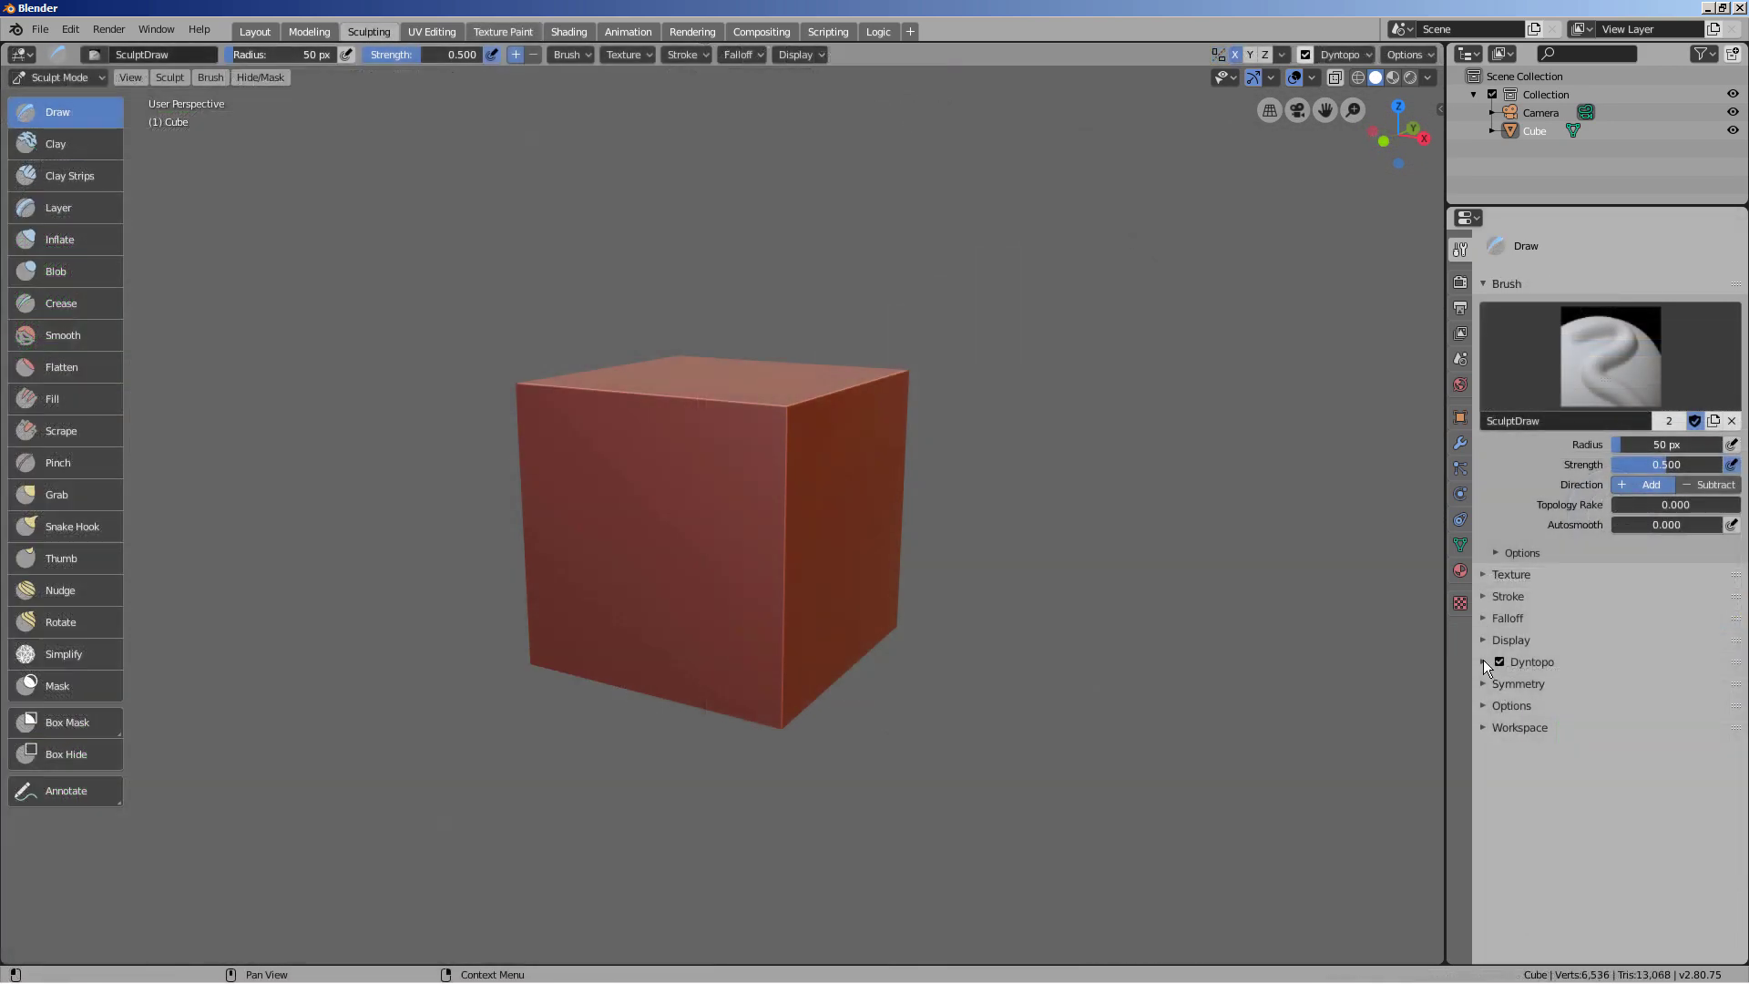
# Inspect the cube's mesh in Edit Mode, then enable Dyntopo in Sculpt Mode and accept the vertex data warning
pyautogui.click(1483, 659)
pyautogui.press('Tab')
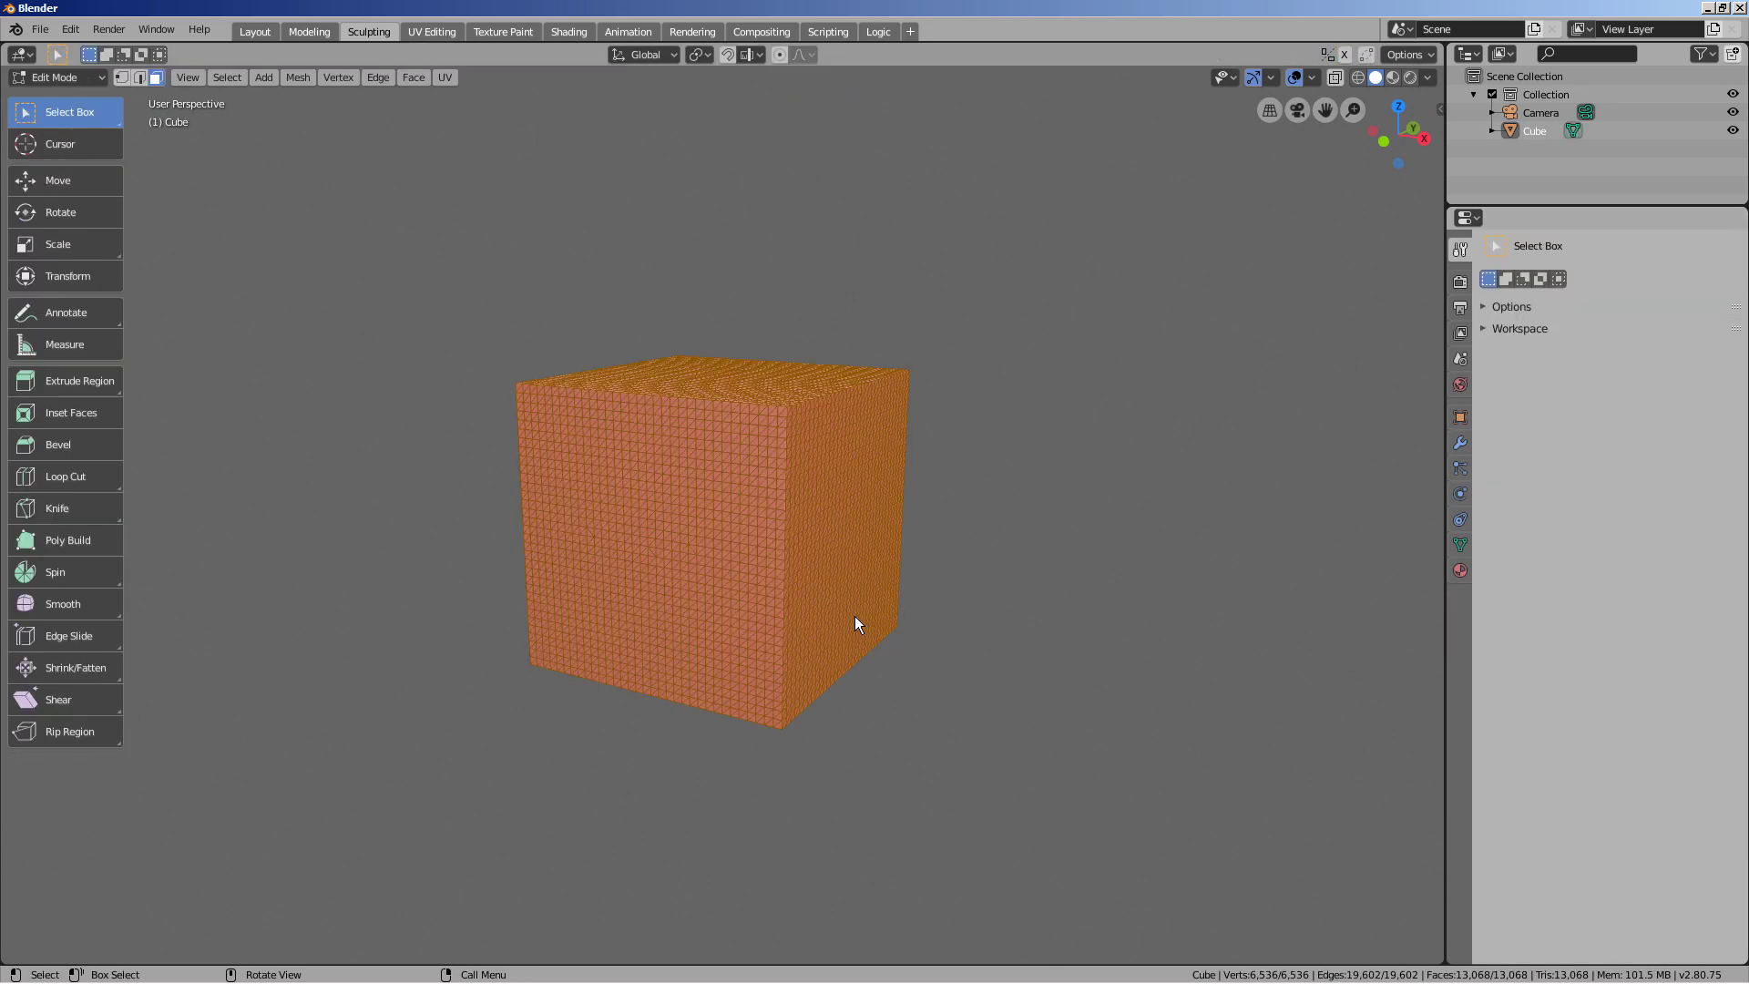
pyautogui.scroll(5, 816, 561)
pyautogui.press('Tab')
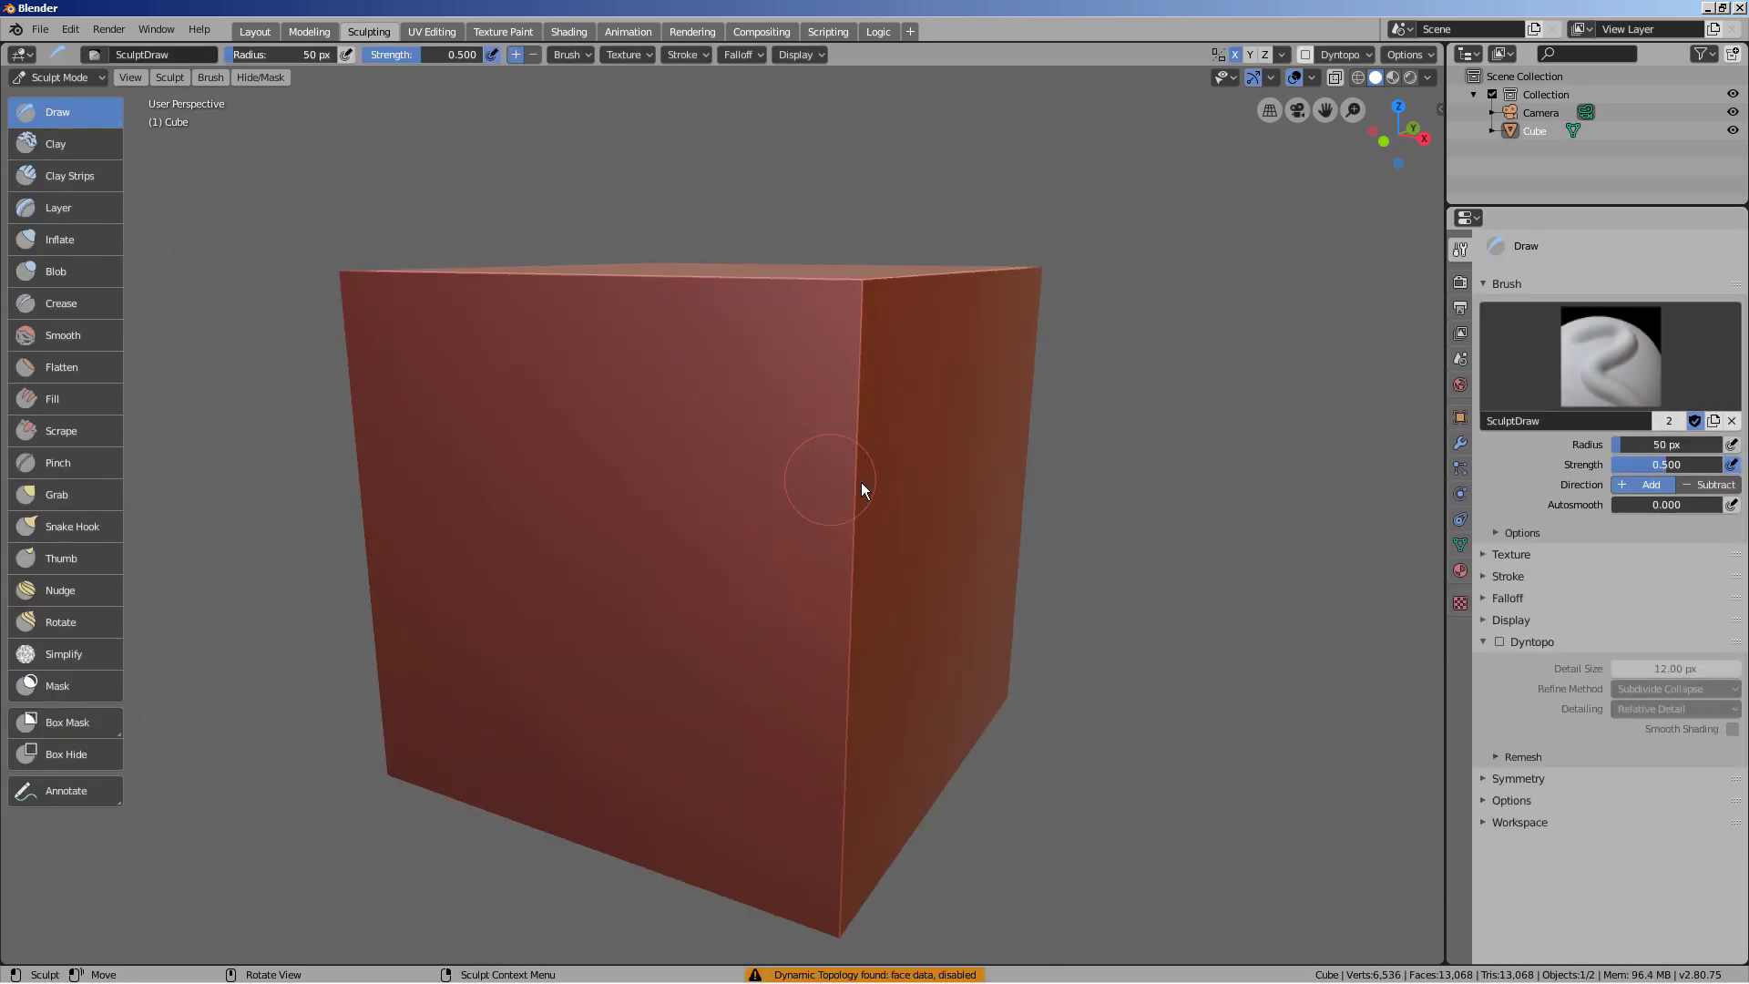
pyautogui.click(1496, 643)
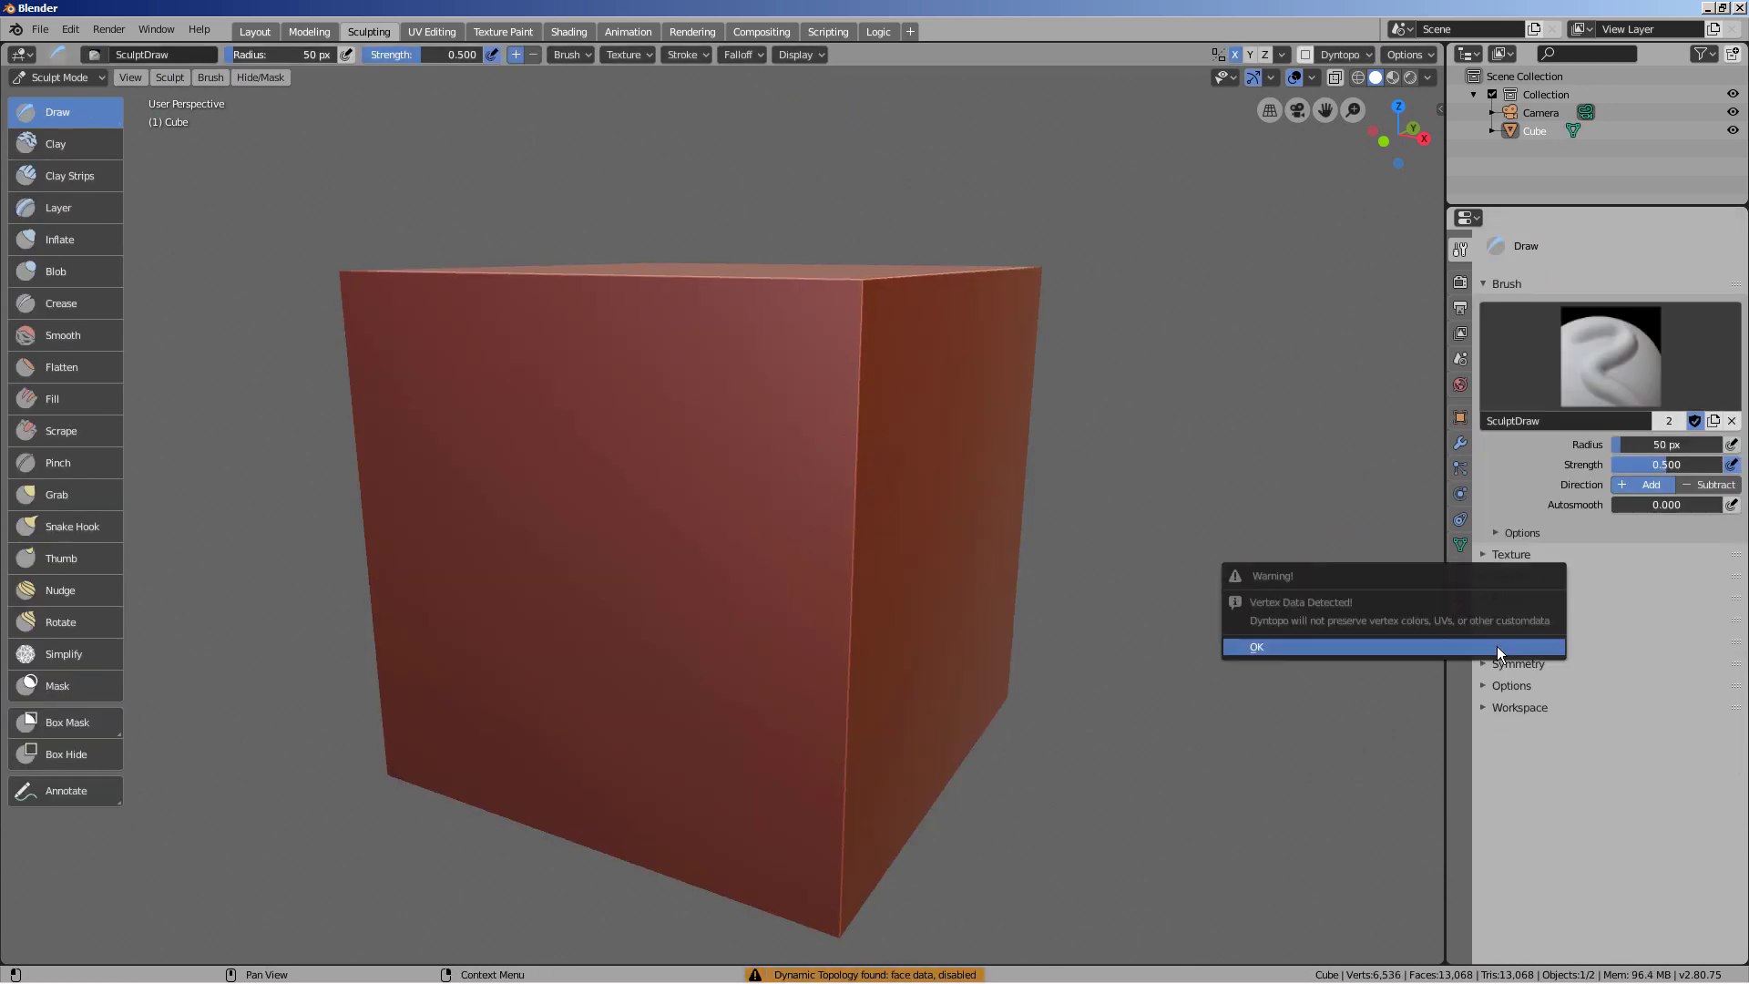
pyautogui.click(1496, 647)
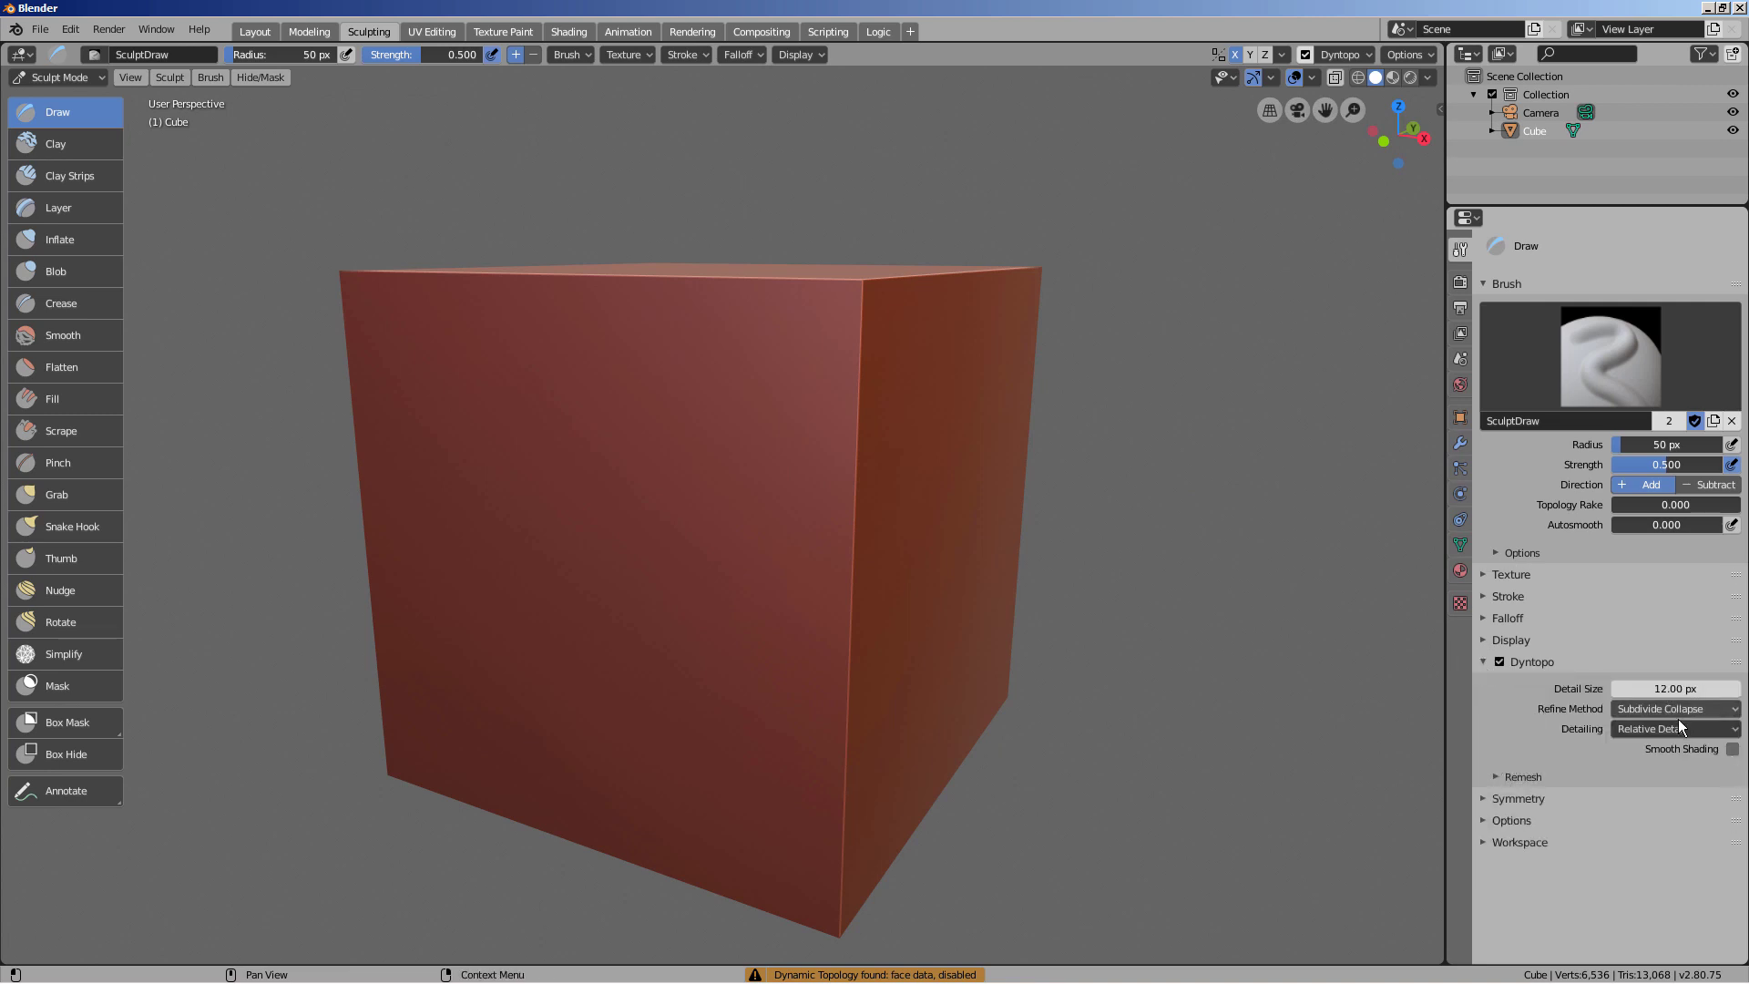
# Set Dyntopo to Constant Detail with the Subdivide Edges refine method and a resolution of 33.00
pyautogui.click(1677, 728)
pyautogui.click(1658, 770)
pyautogui.click(1664, 708)
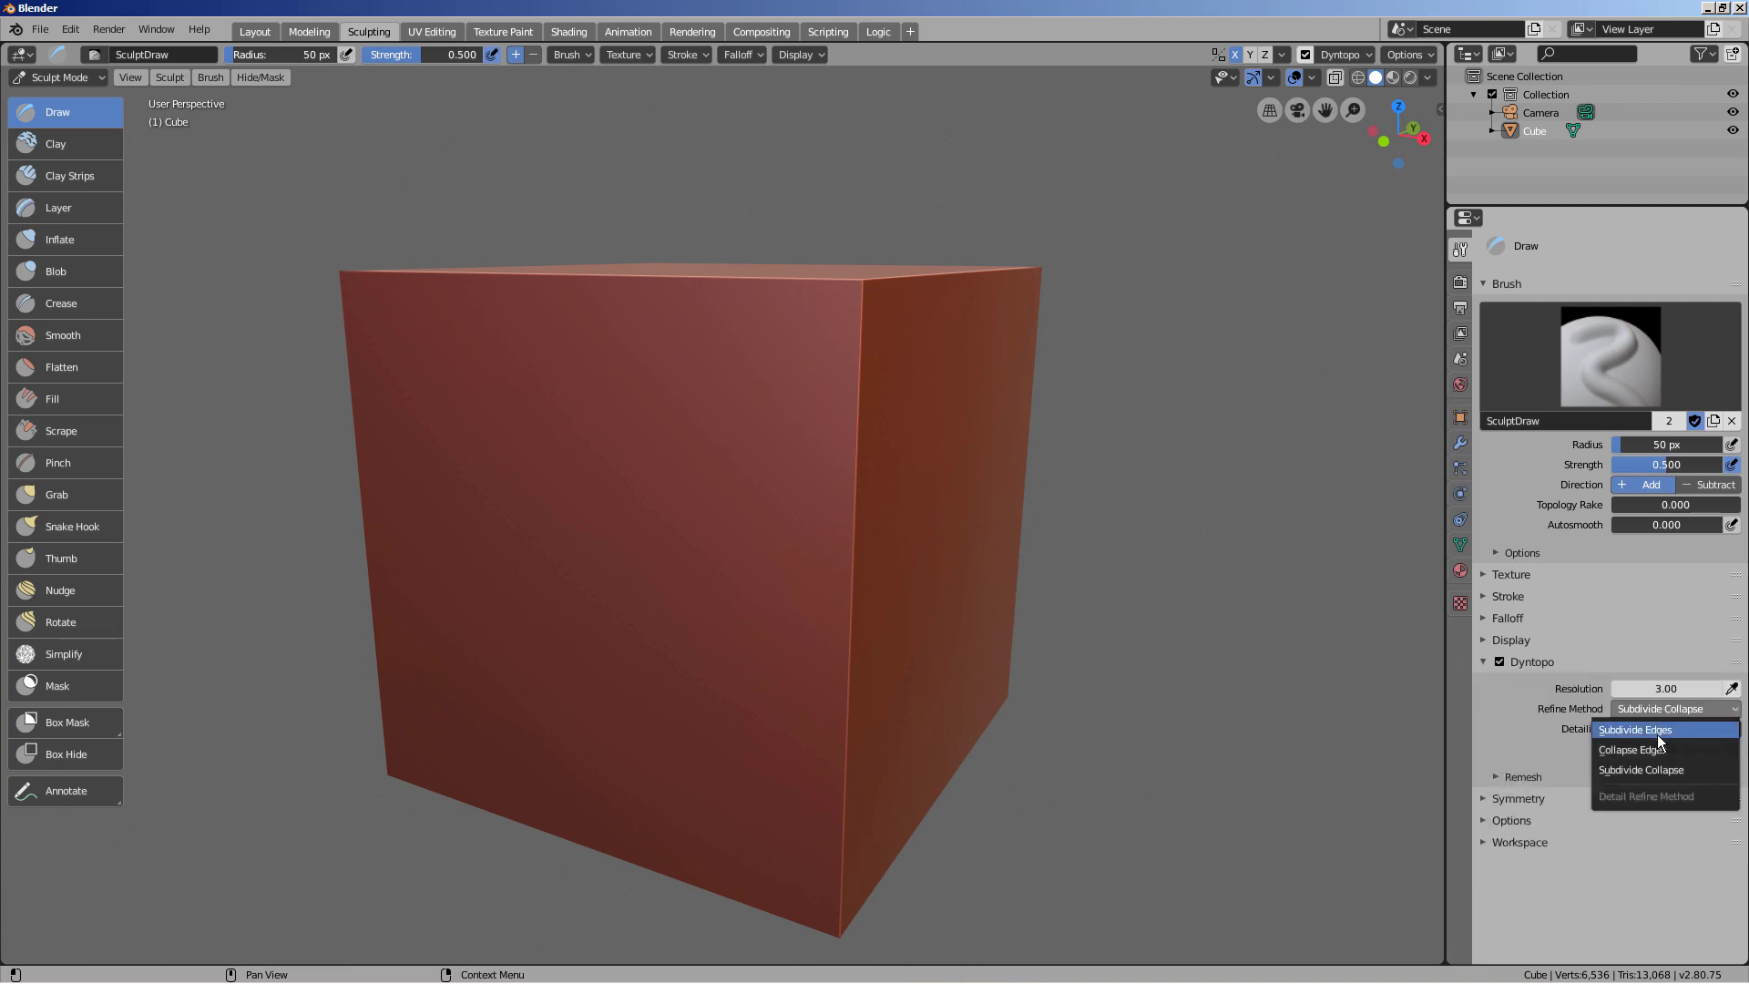
pyautogui.click(1658, 732)
# Enlarge the sculpting Draw brush to 267 px and sculpt broad bulges and hollows across the cube's sides
pyautogui.press('f')
pyautogui.click(801, 410)
pyautogui.moveTo(449, 507); pyautogui.dragTo(844, 663)
pyautogui.moveTo(605, 574)
pyautogui.mouseDown(button='middle')
pyautogui.moveTo(740, 463)
pyautogui.moveTo(679, 702)
pyautogui.mouseUp(button='middle')
pyautogui.moveTo(881, 567); pyautogui.dragTo(946, 521, button='middle')
pyautogui.moveTo(946, 521); pyautogui.dragTo(911, 510)
pyautogui.moveTo(911, 510)
pyautogui.mouseDown(button='middle')
pyautogui.moveTo(794, 490)
pyautogui.moveTo(638, 428)
pyautogui.mouseUp(button='middle')
pyautogui.moveTo(510, 428); pyautogui.dragTo(405, 438)
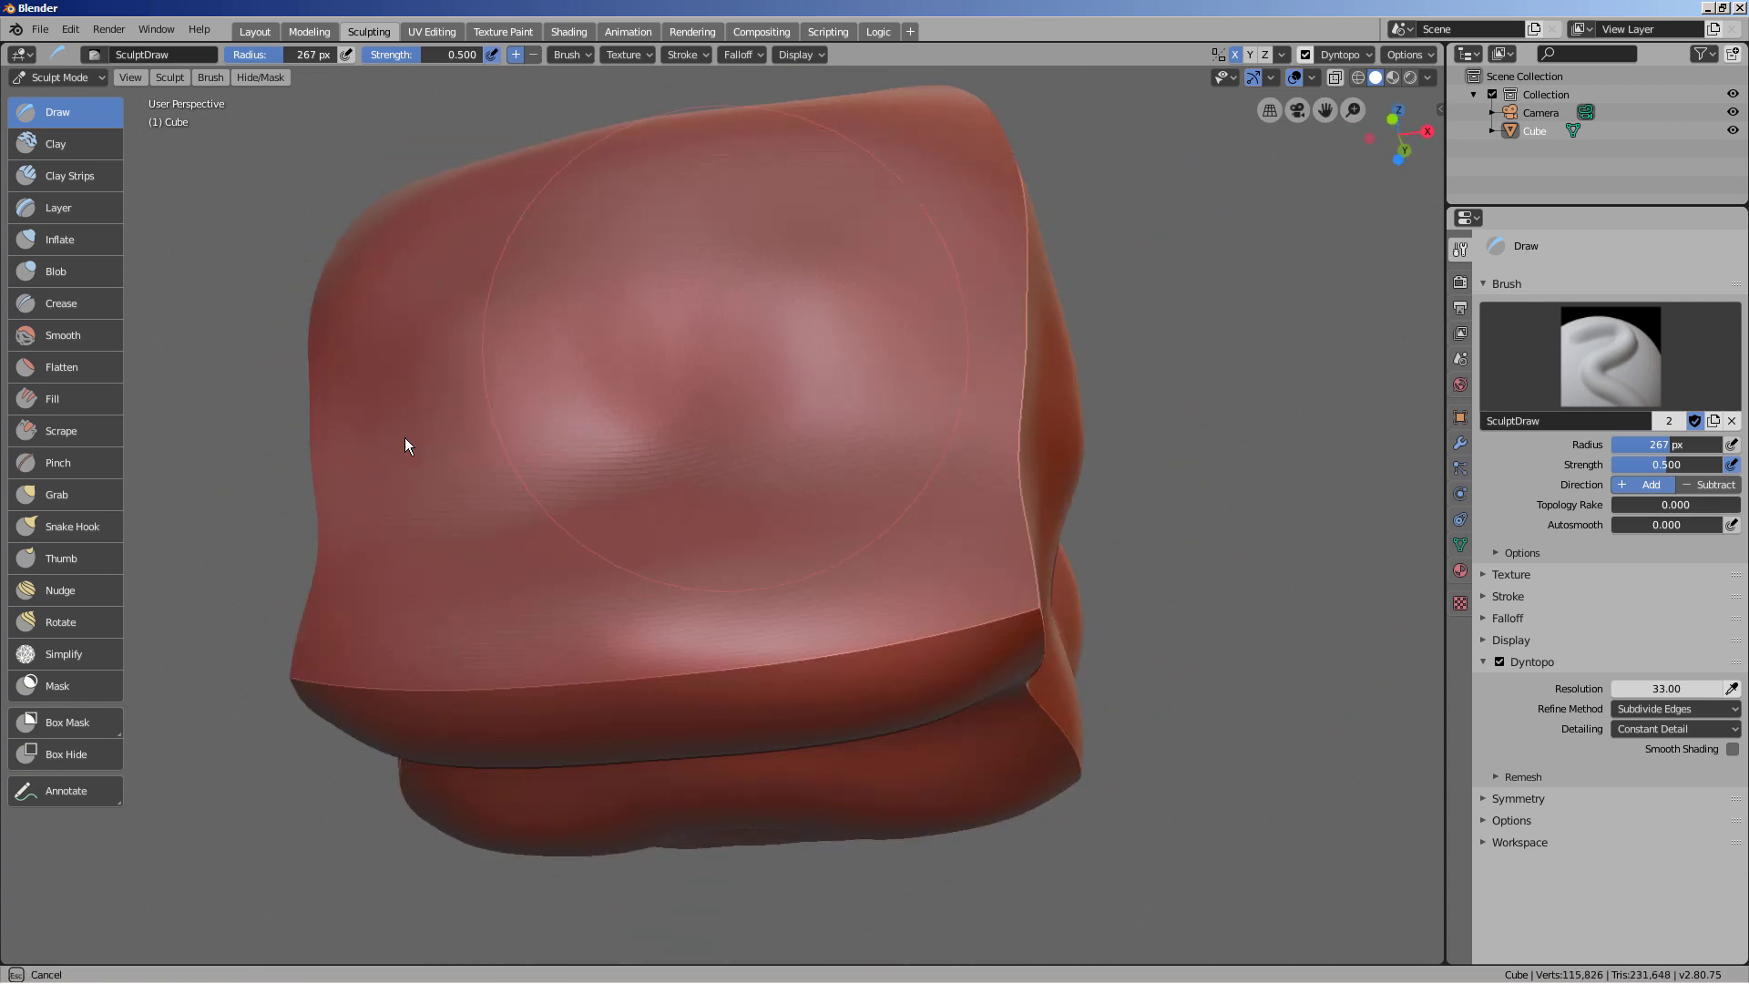
pyautogui.moveTo(404, 437); pyautogui.dragTo(511, 546, button='middle')
pyautogui.moveTo(484, 558); pyautogui.dragTo(601, 450)
pyautogui.moveTo(601, 450); pyautogui.dragTo(719, 391, button='middle')
pyautogui.moveTo(719, 391)
pyautogui.keyDown('ctrl'); pyautogui.mouseDown()
pyautogui.moveTo(552, 450)
pyautogui.moveTo(847, 510)
pyautogui.mouseUp(); pyautogui.keyUp('ctrl')
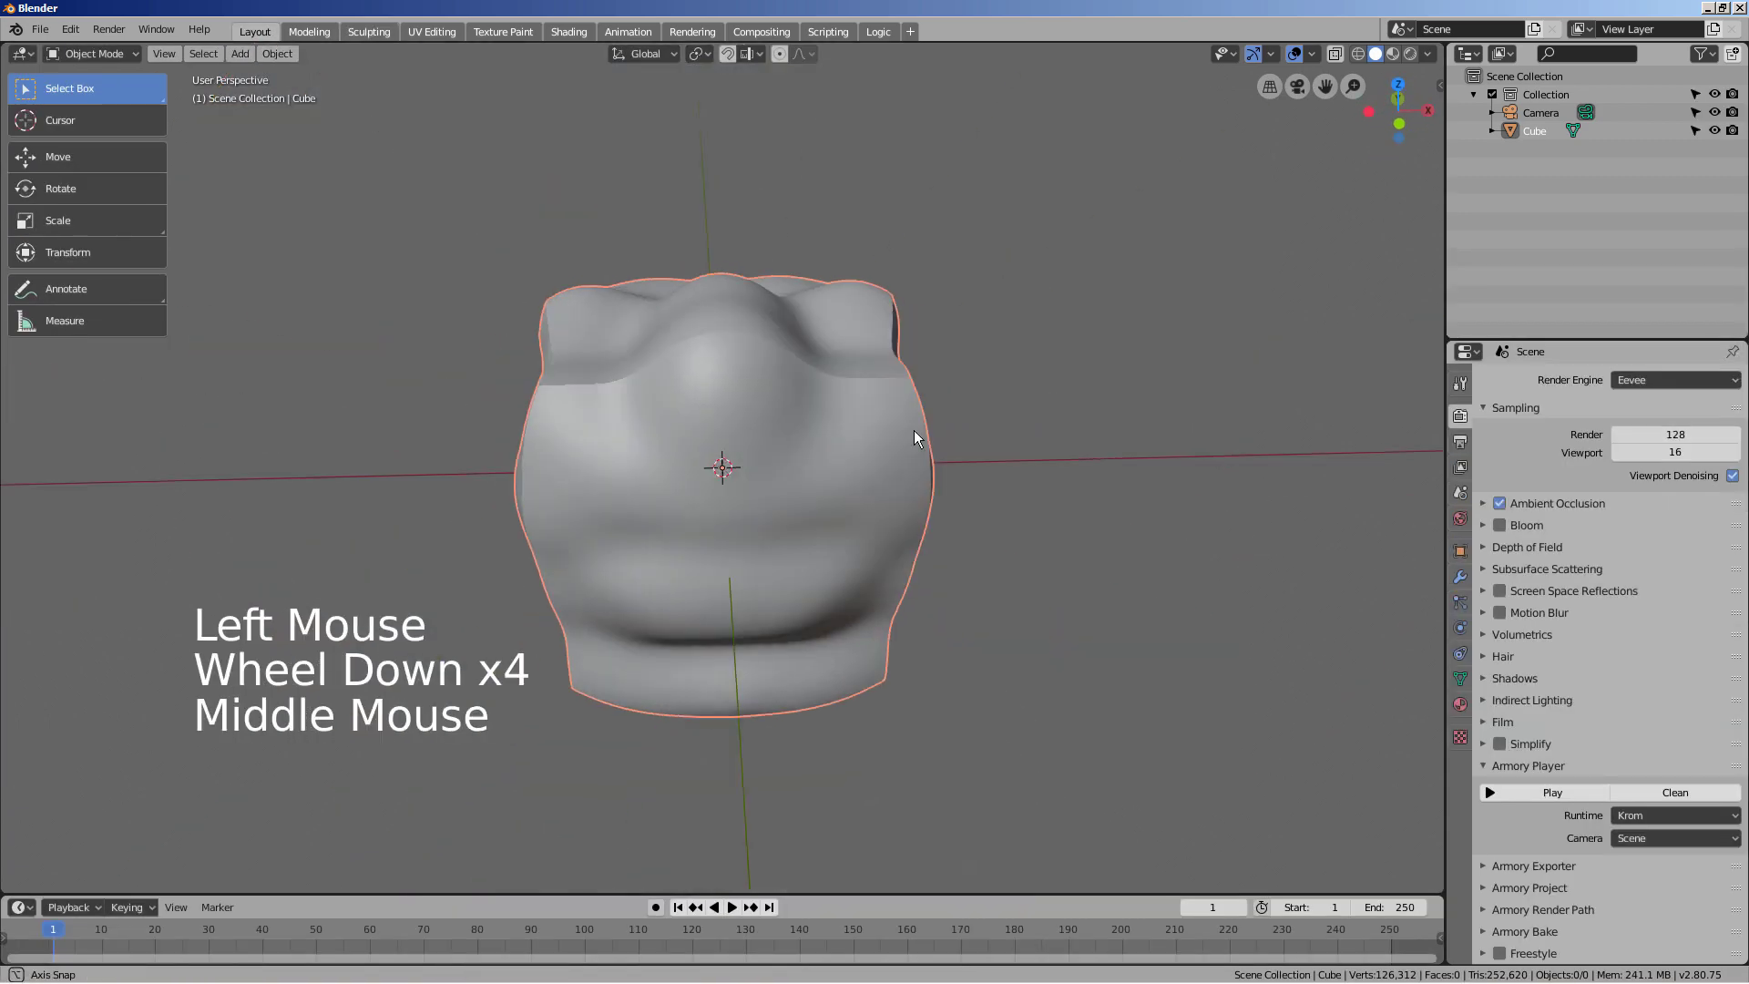
# Unwrap the whole sculpted mesh with Smart UV Project, using a 66.00 angle limit and 0.00 island margin
pyautogui.moveTo(915, 429)
pyautogui.mouseDown(button='middle')
pyautogui.moveTo(590, 451)
pyautogui.moveTo(697, 418)
pyautogui.mouseUp(button='middle')
pyautogui.press('Tab')
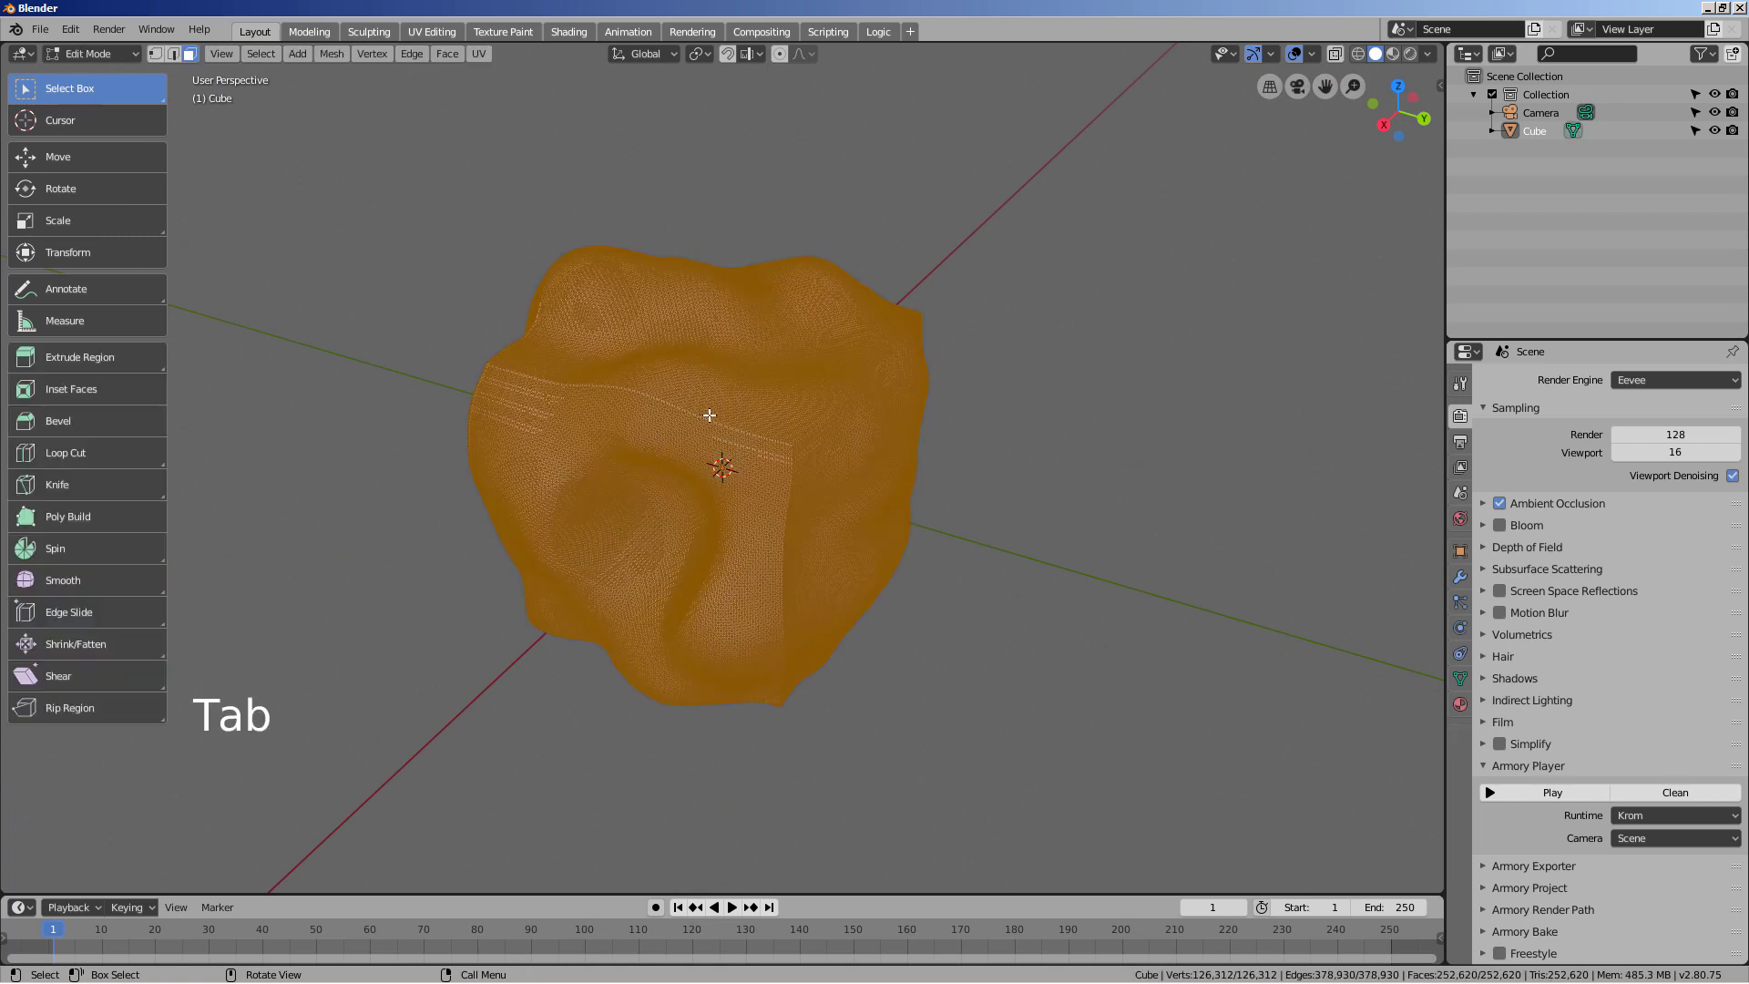
pyautogui.press('u')
pyautogui.click(672, 460)
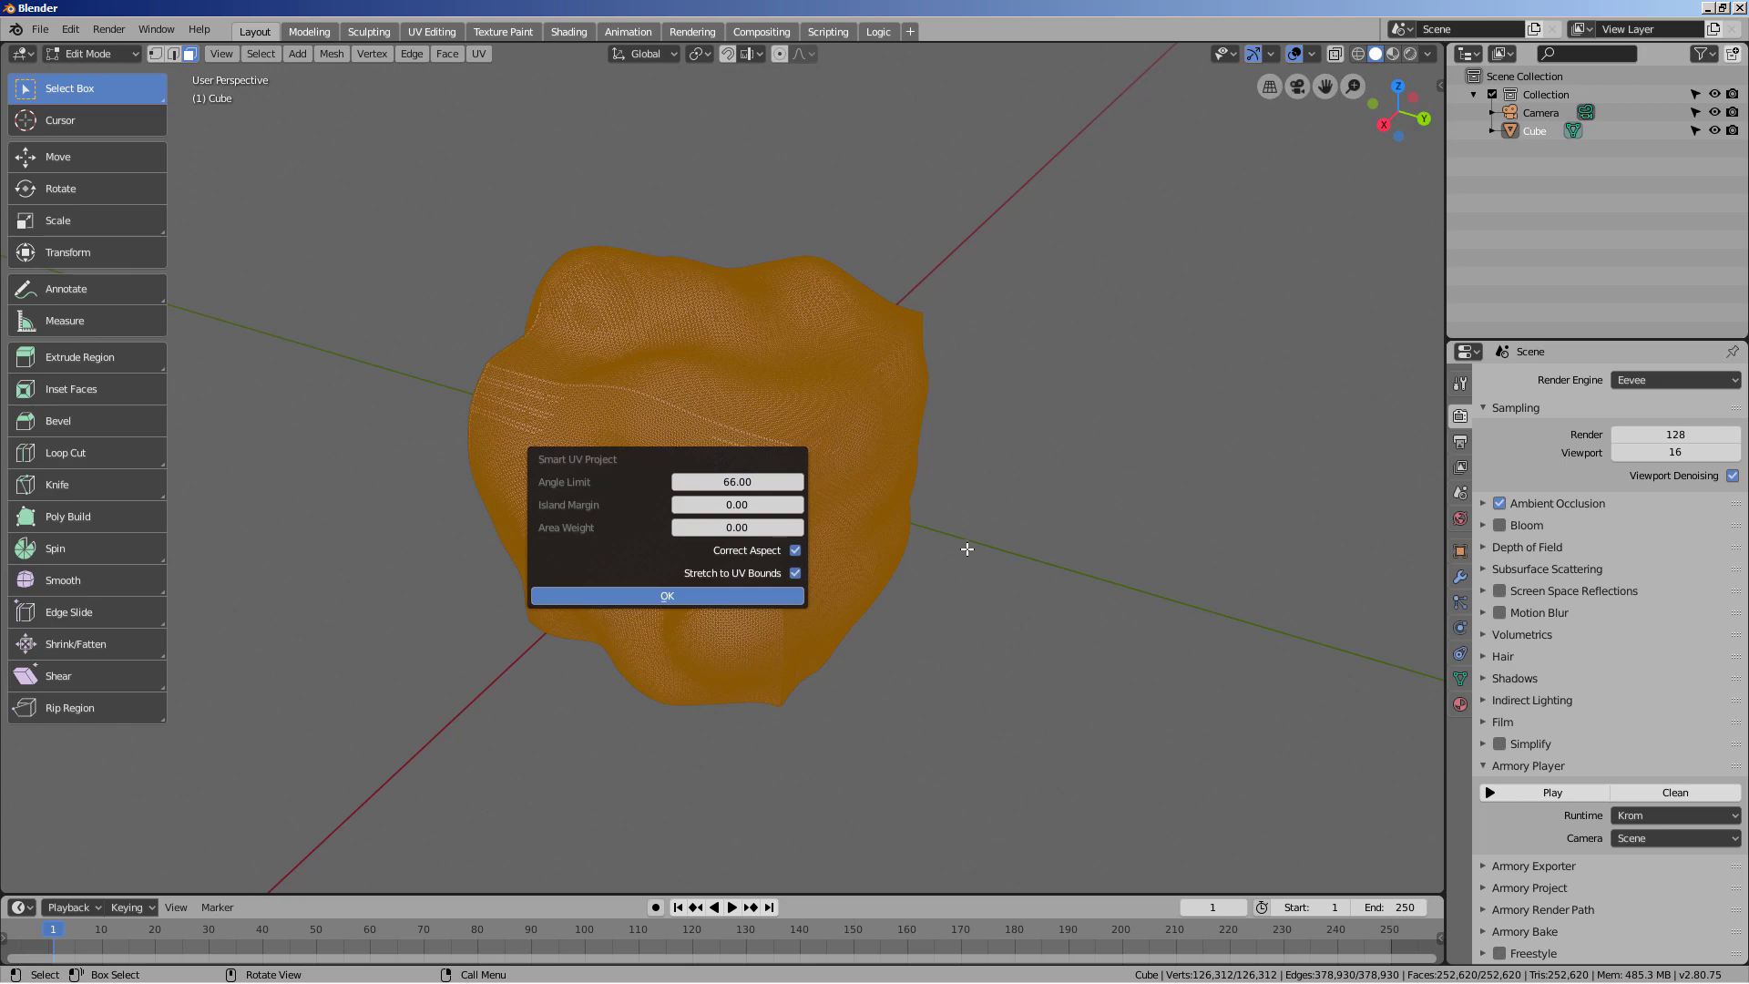
# Create a new image named test3 and display it in the Texture Paint image editor
pyautogui.click(429, 32)
pyautogui.click(503, 31)
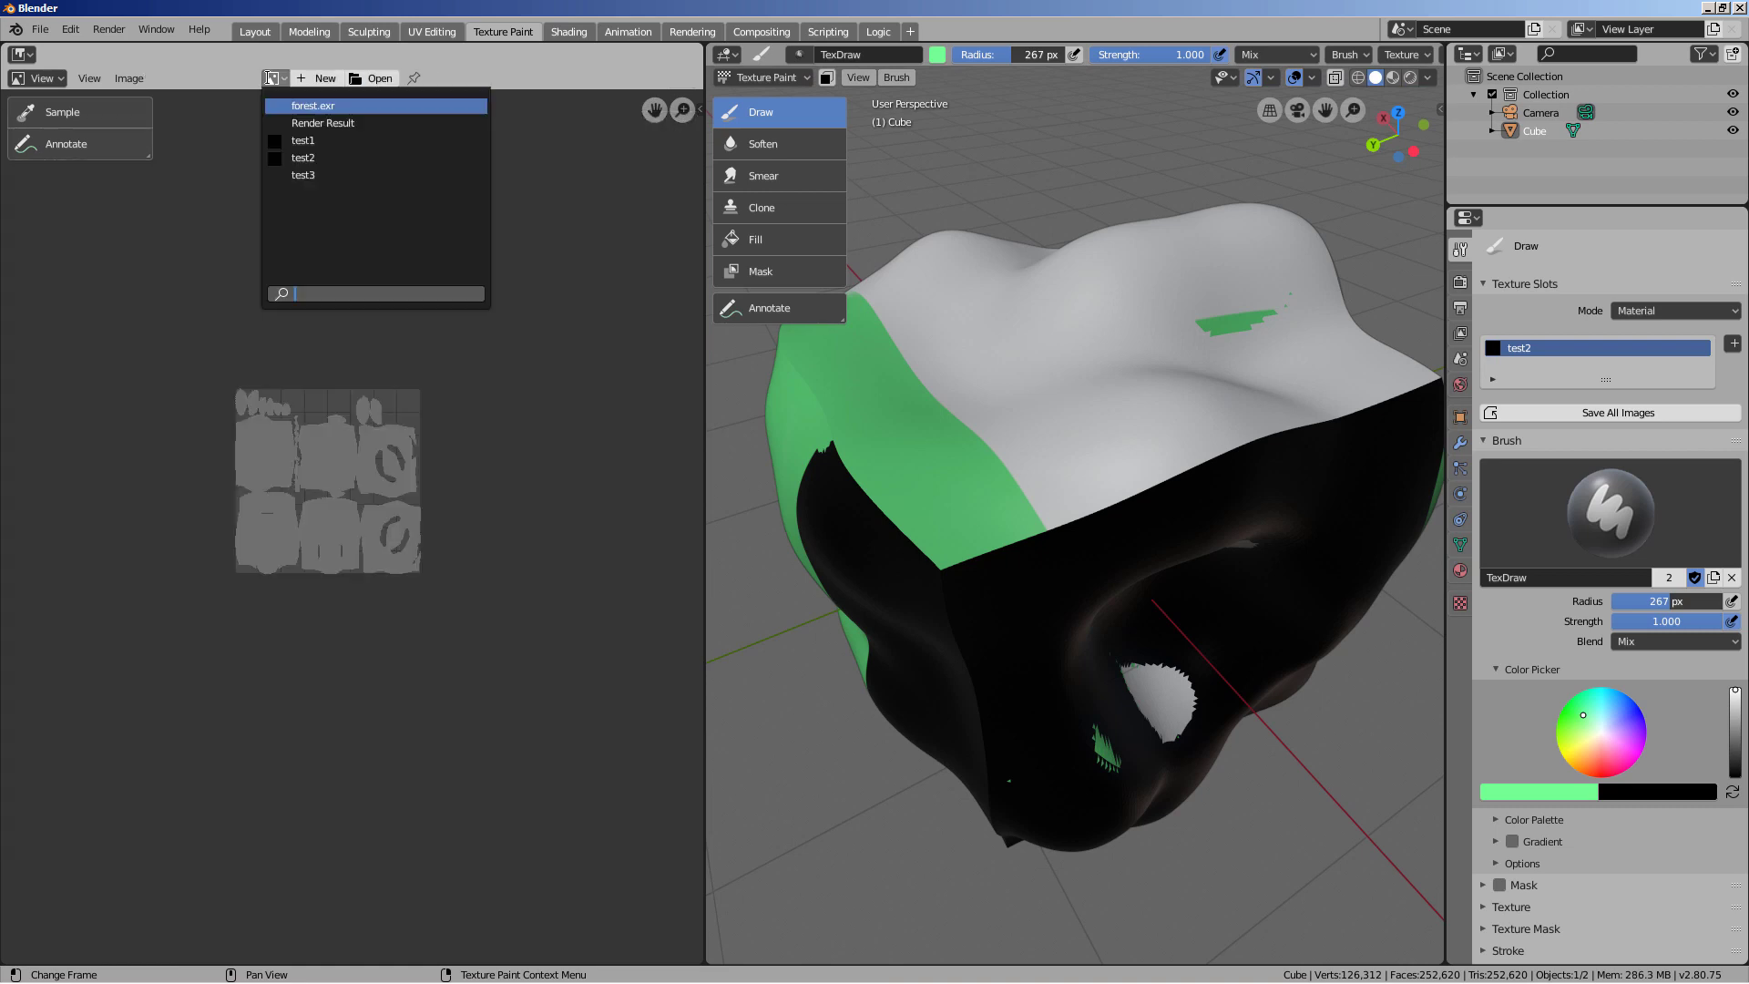
pyautogui.click(273, 78)
pyautogui.click(287, 169)
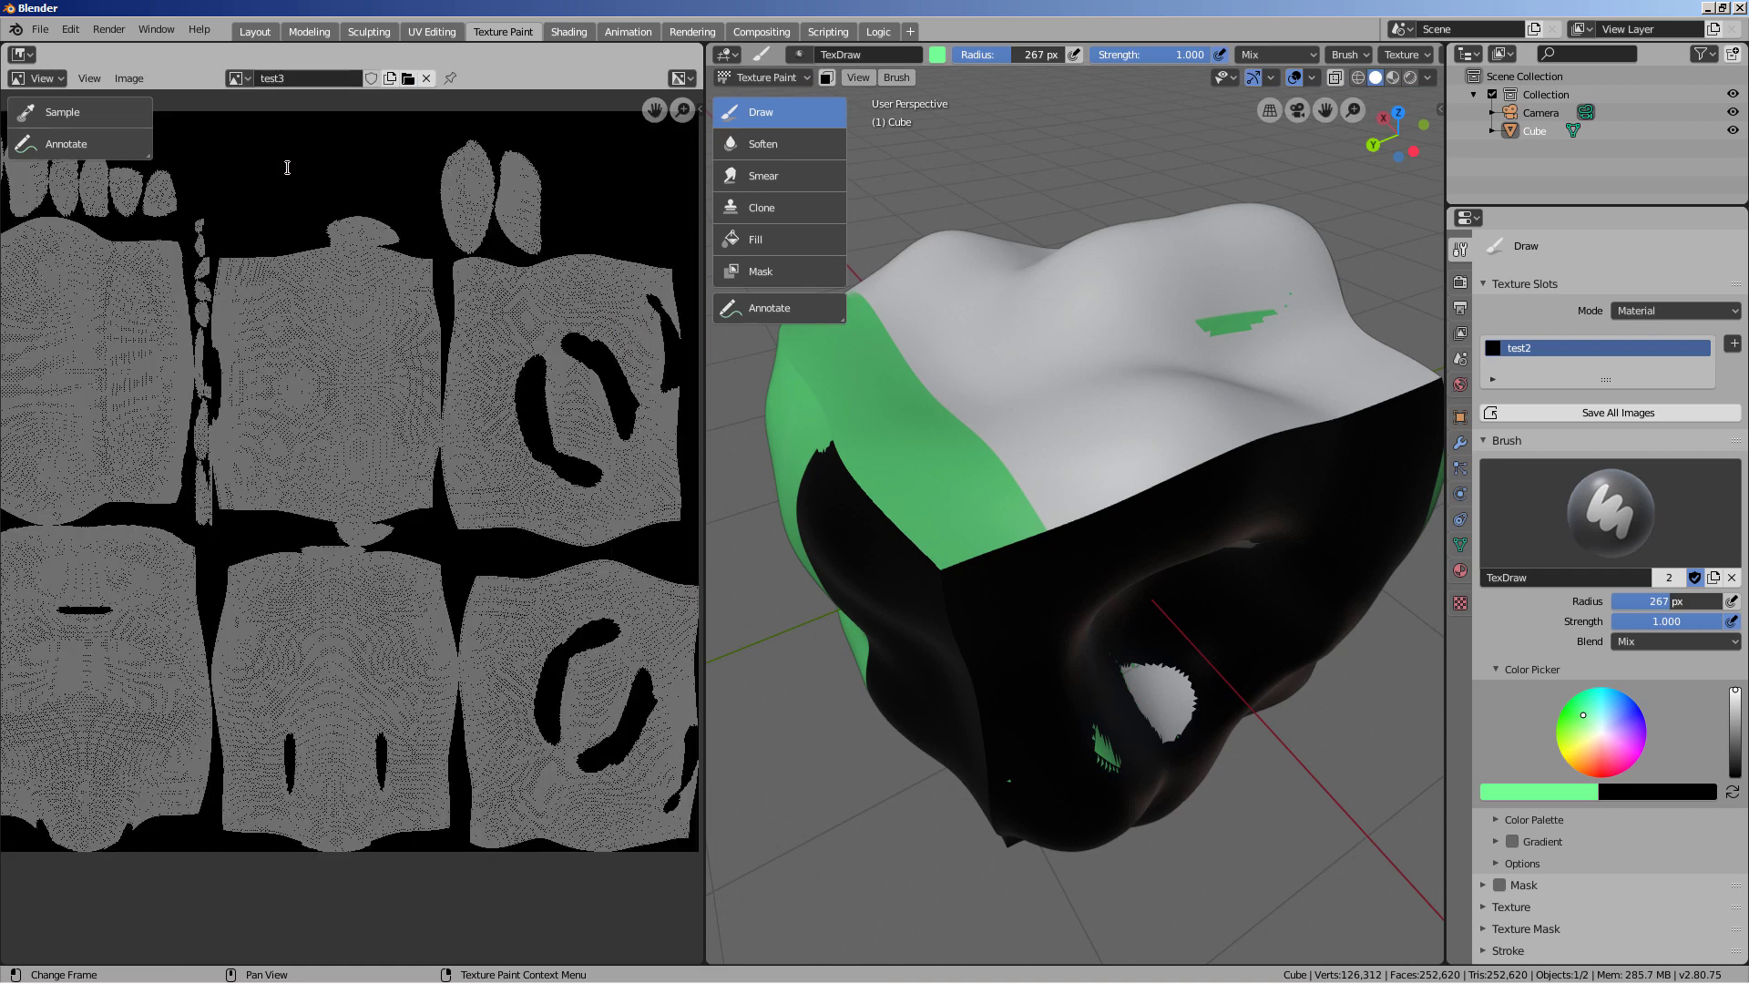
# Assign the test3 image to the image texture node of the sculpted object's material
pyautogui.click(584, 32)
pyautogui.click(513, 737)
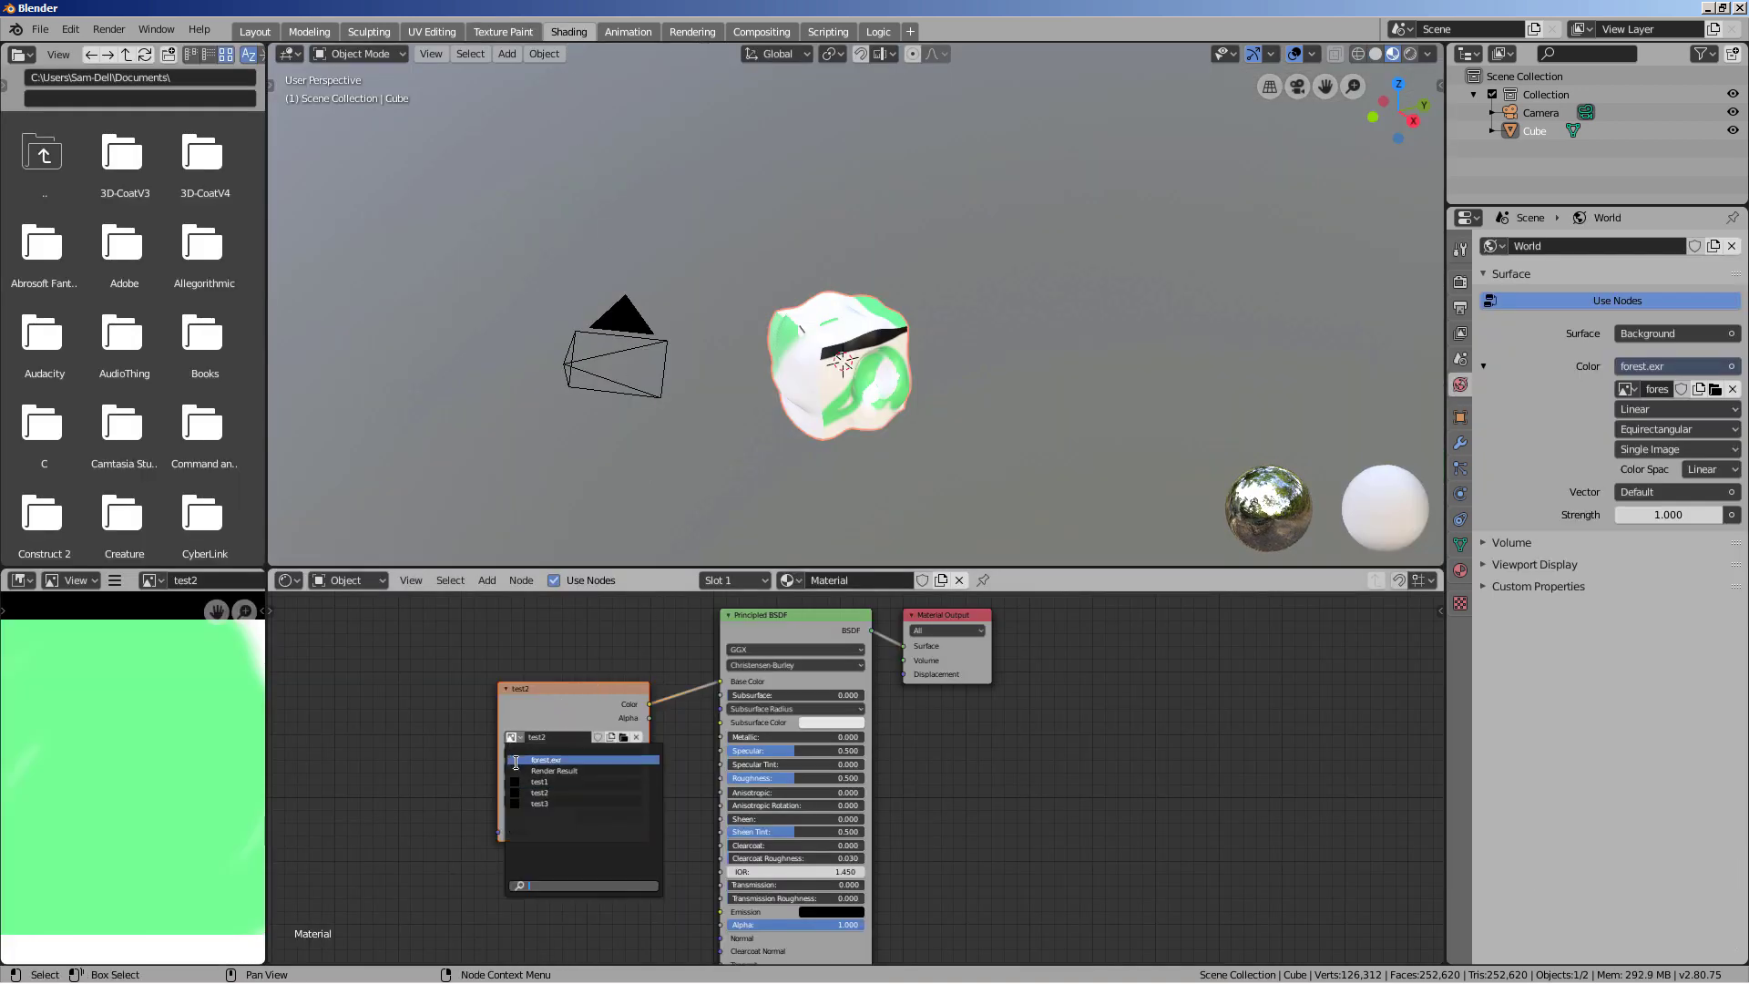
pyautogui.click(547, 798)
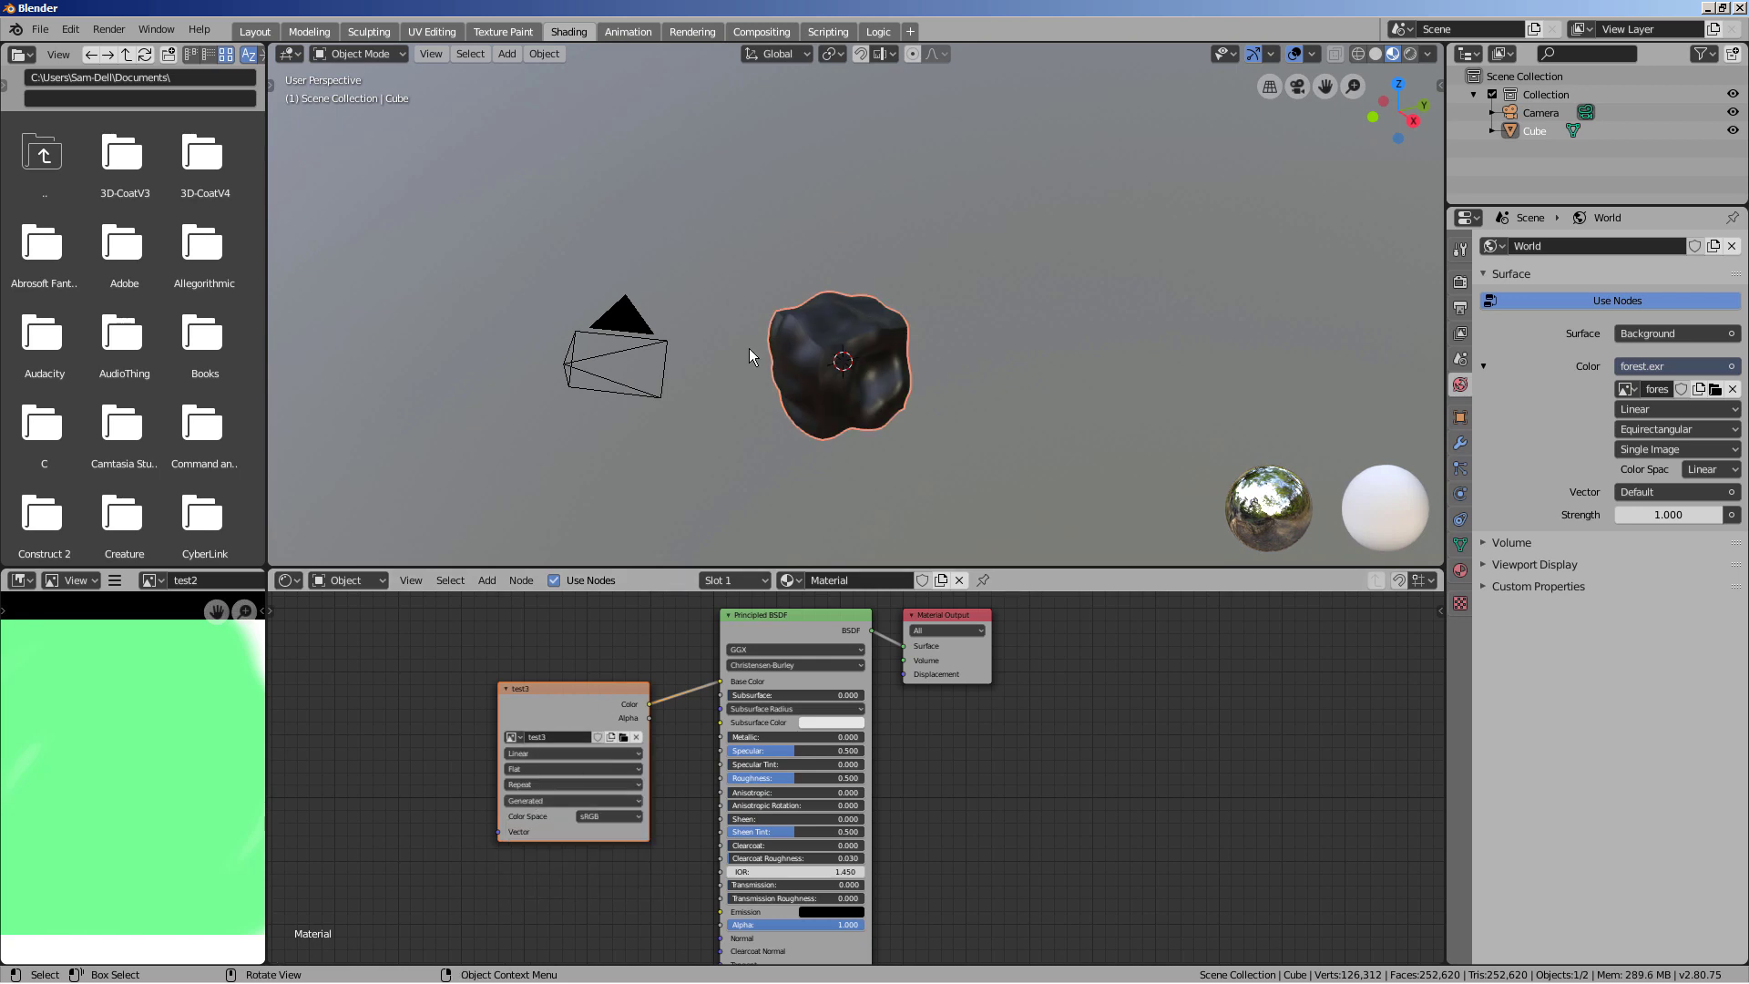
# Return to texture painting and flood the sculpted model with white using the Fill tool
pyautogui.click(369, 31)
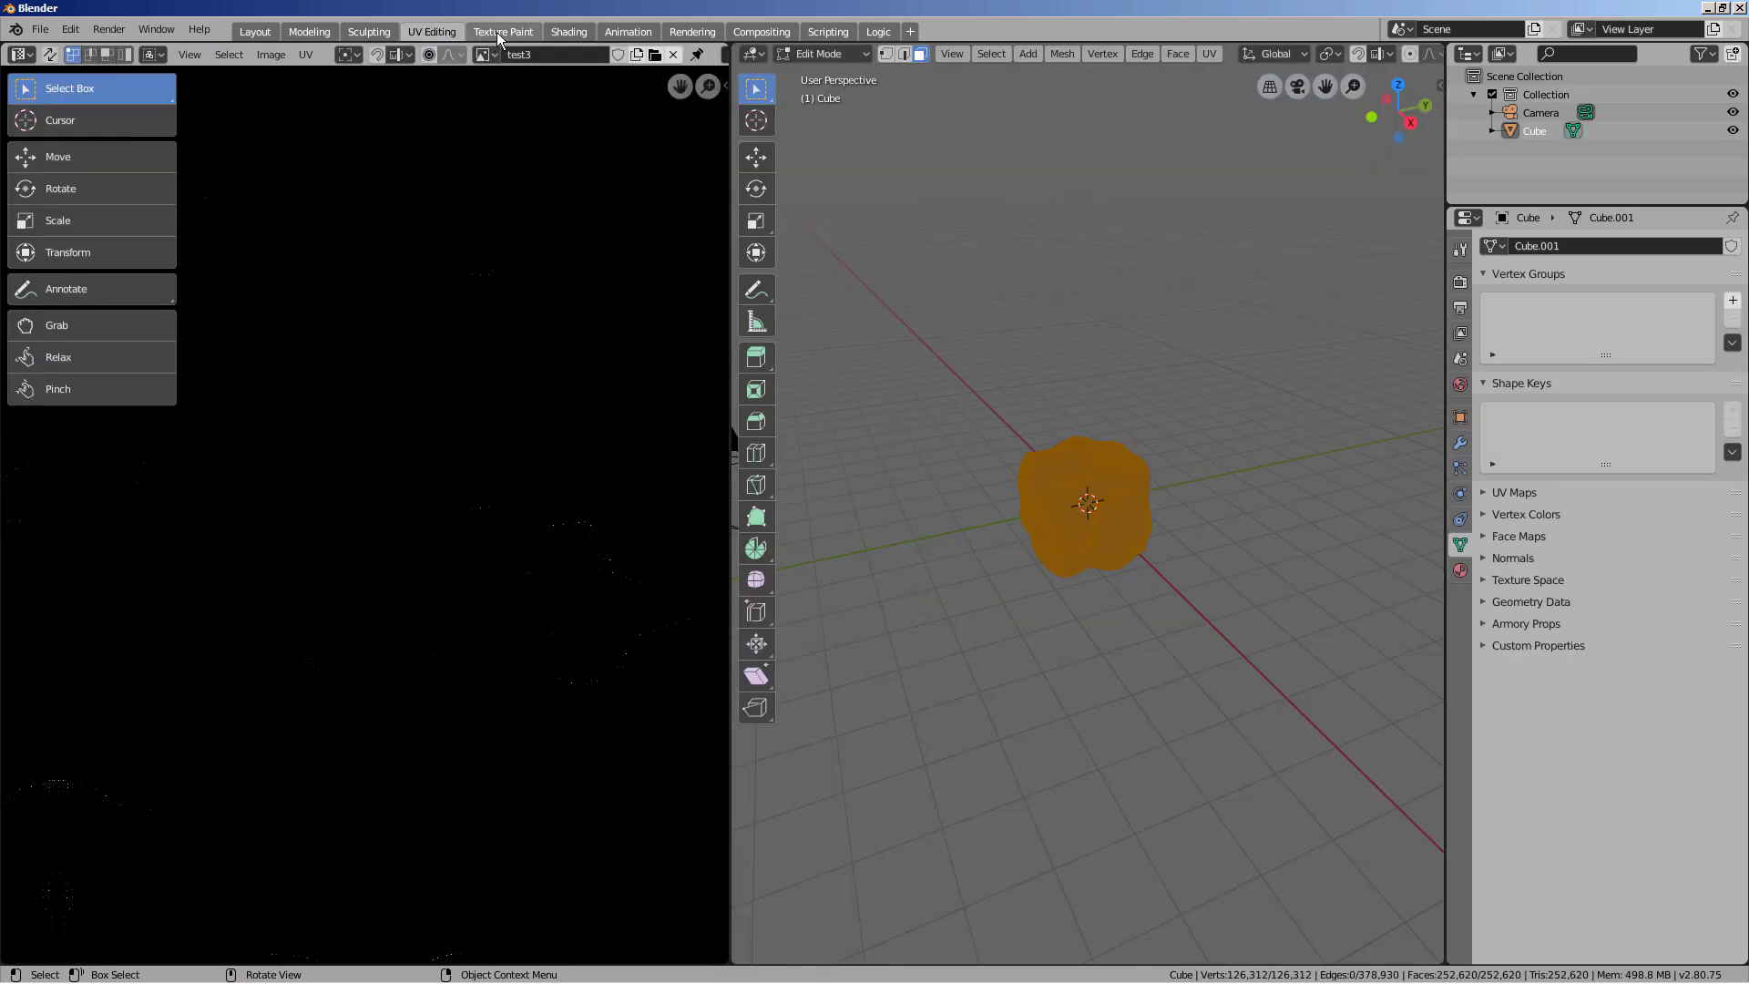
pyautogui.click(502, 32)
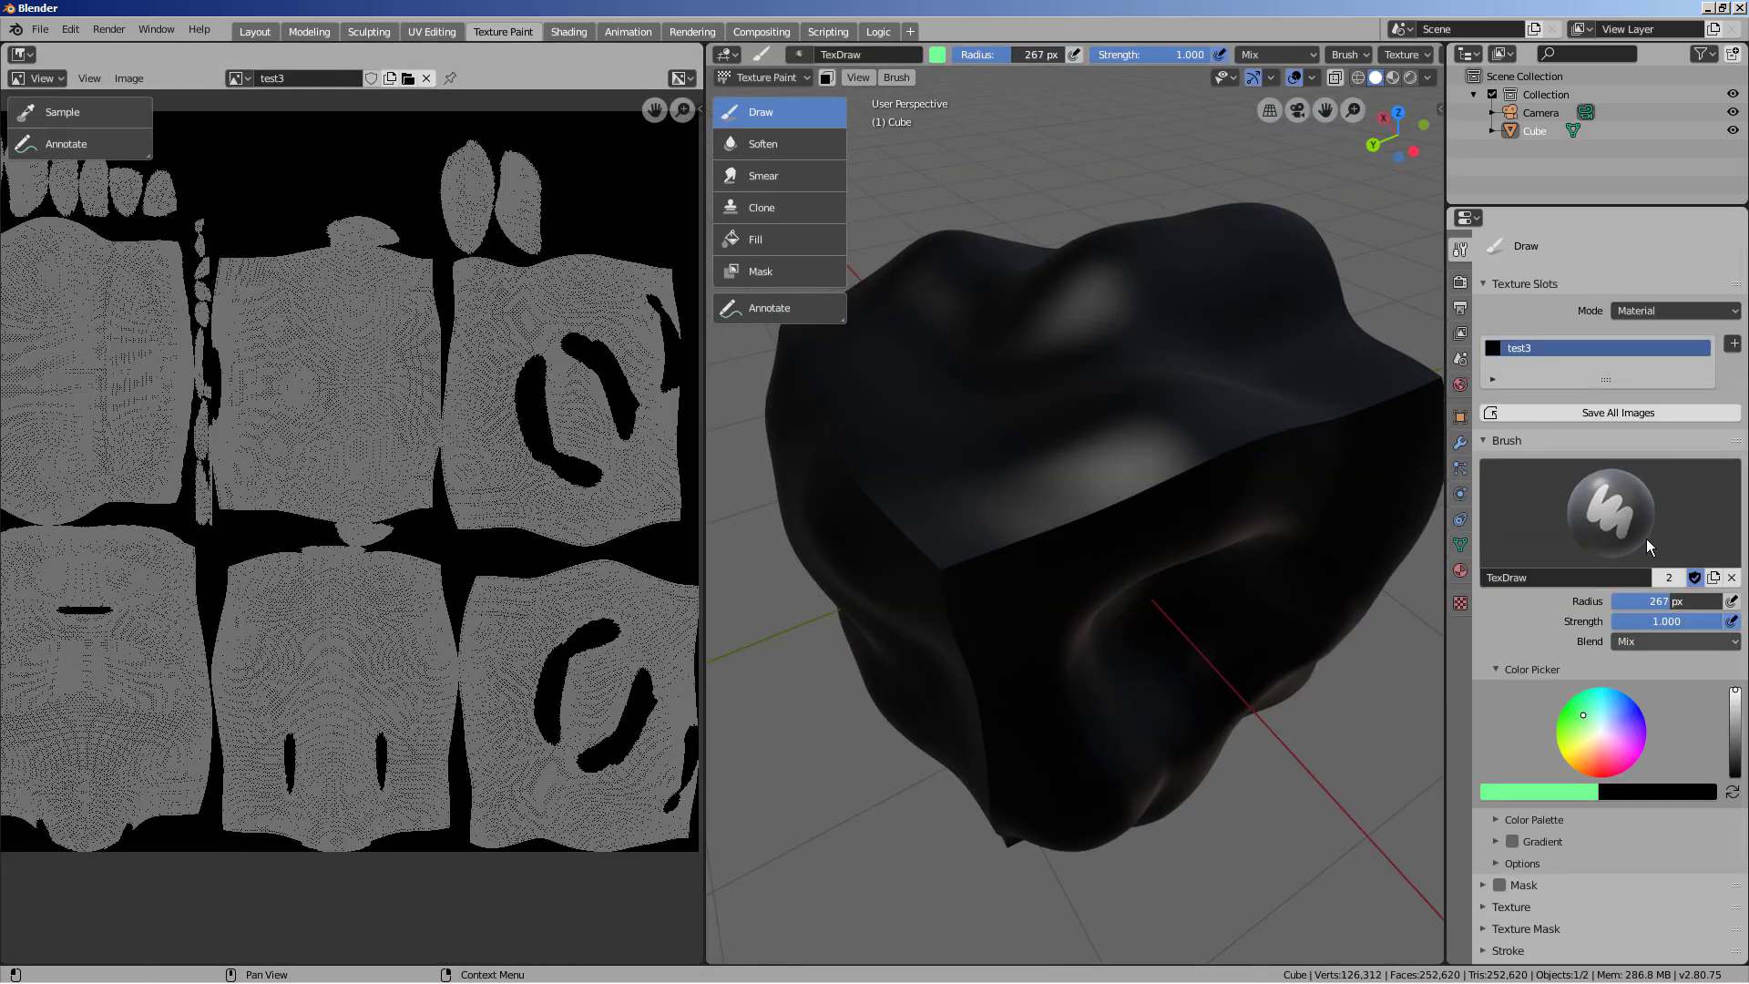
pyautogui.click(784, 239)
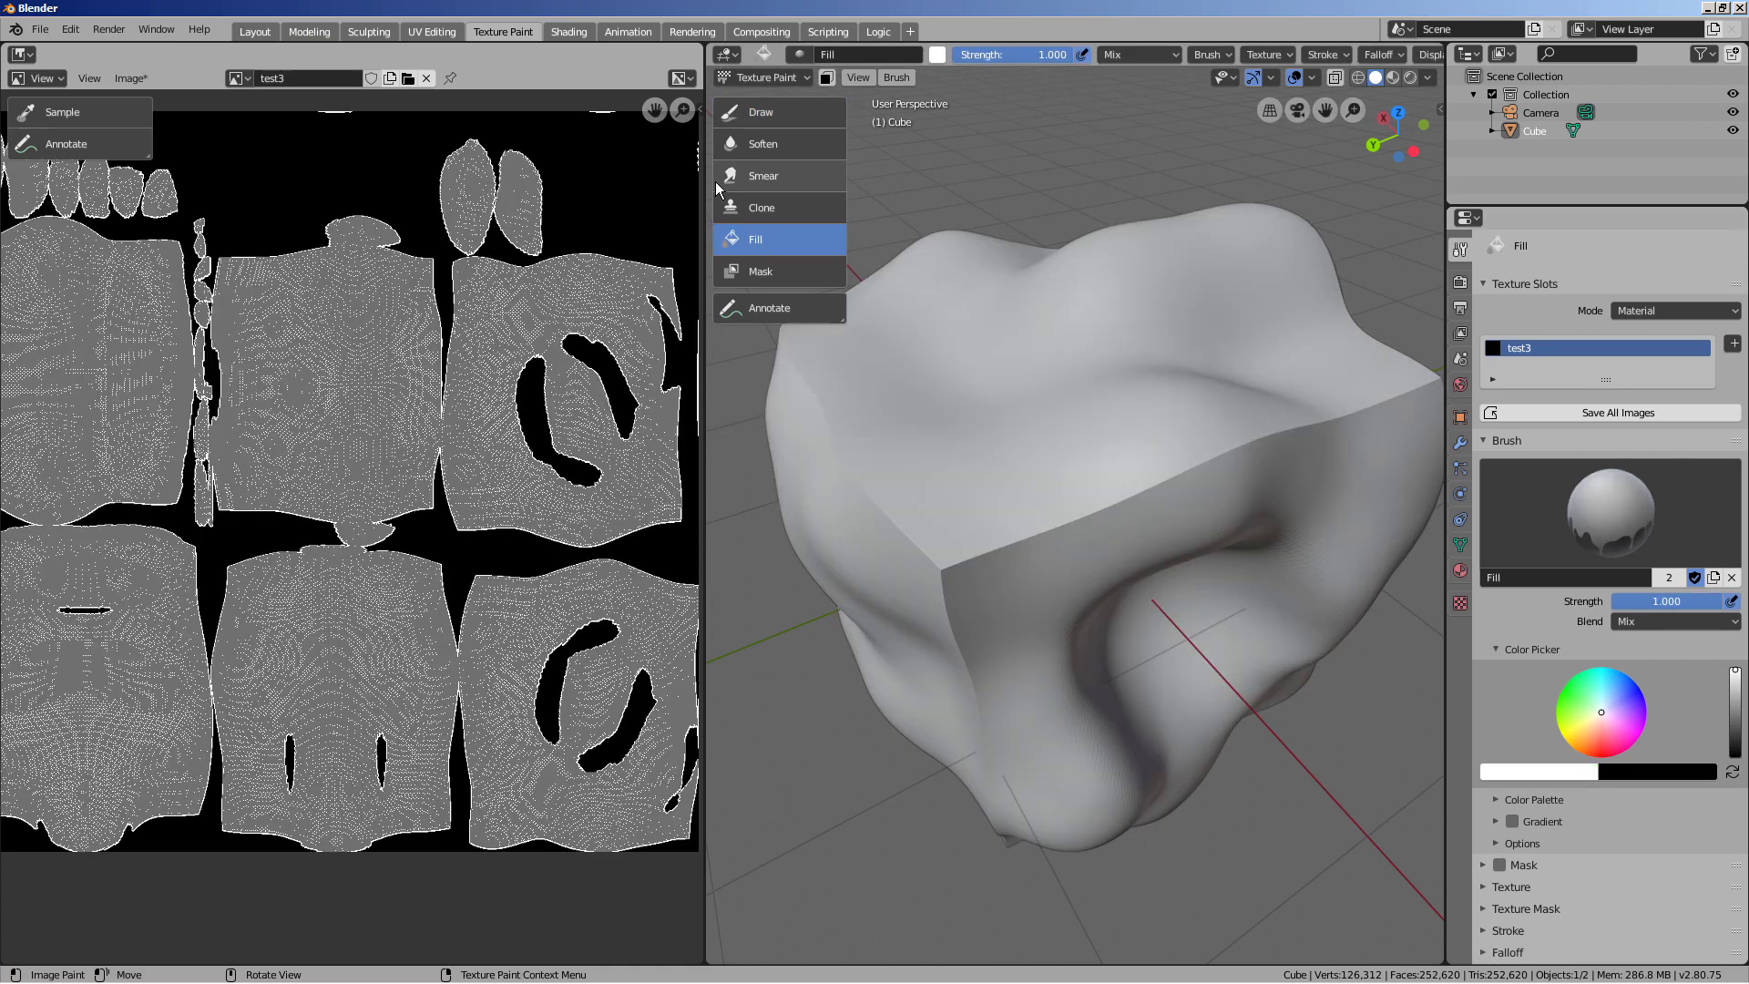
# Reduce the texture Draw brush radius to 79 px, paint green around the hollow on the model's side, and inspect the stroke's edge up close
pyautogui.click(758, 112)
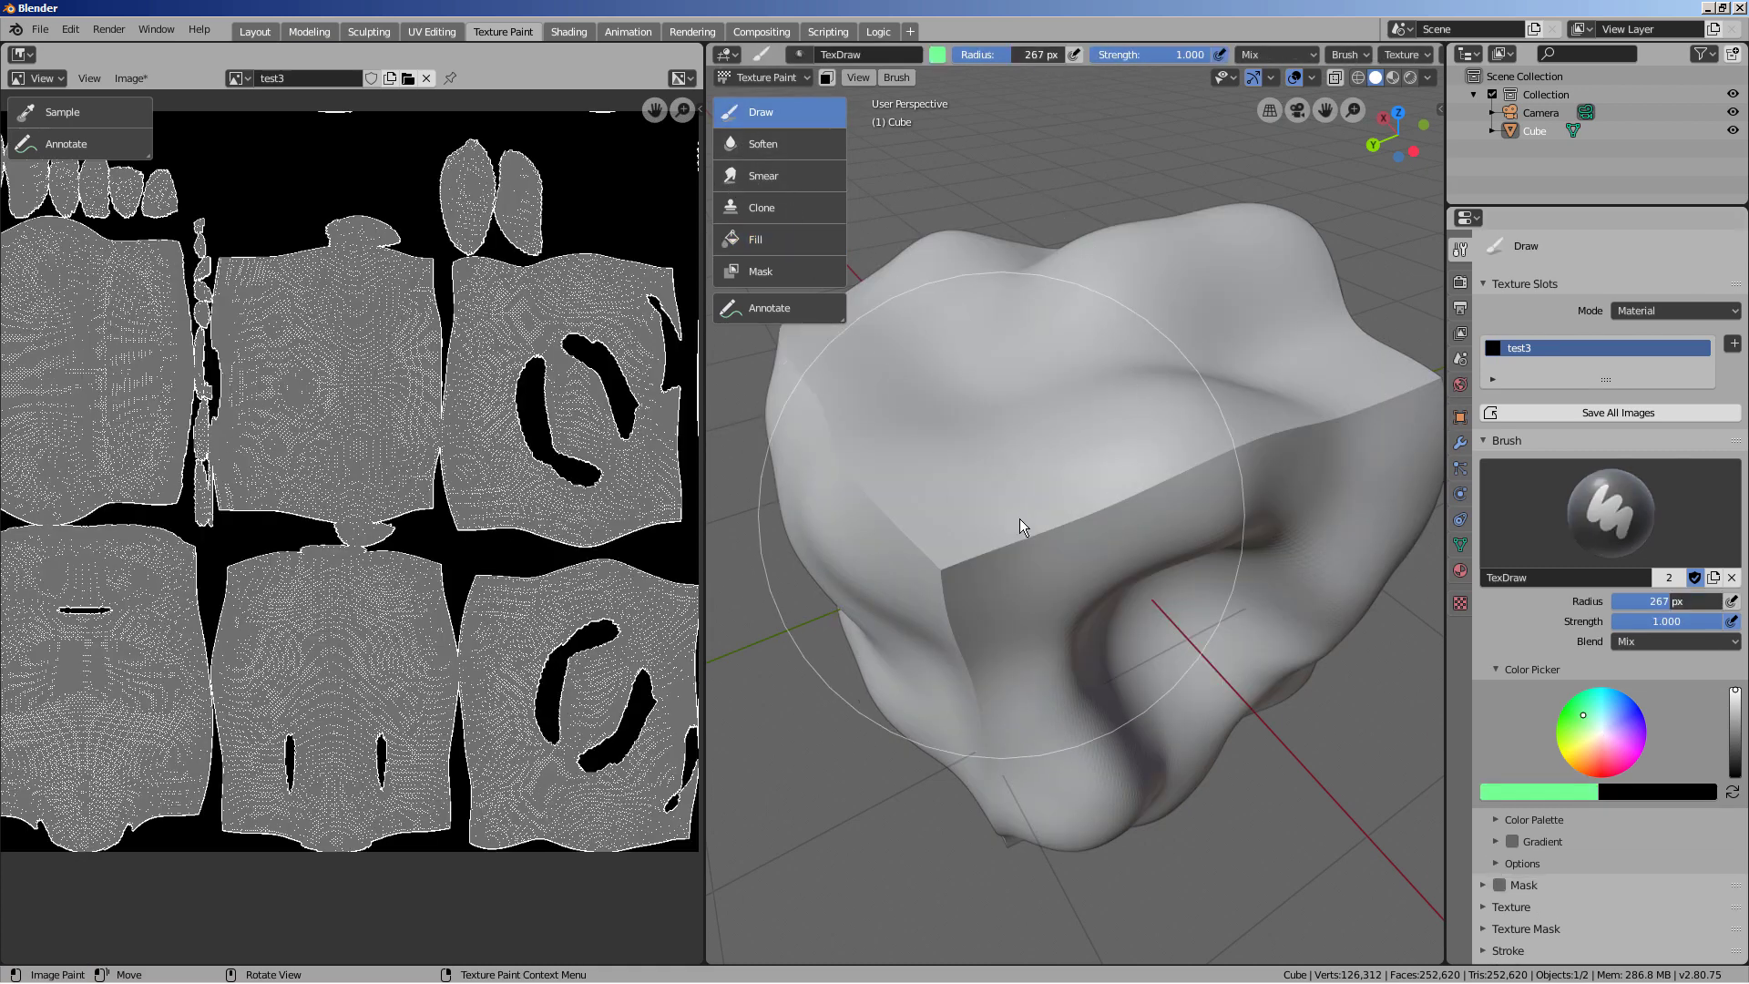
pyautogui.press('f')
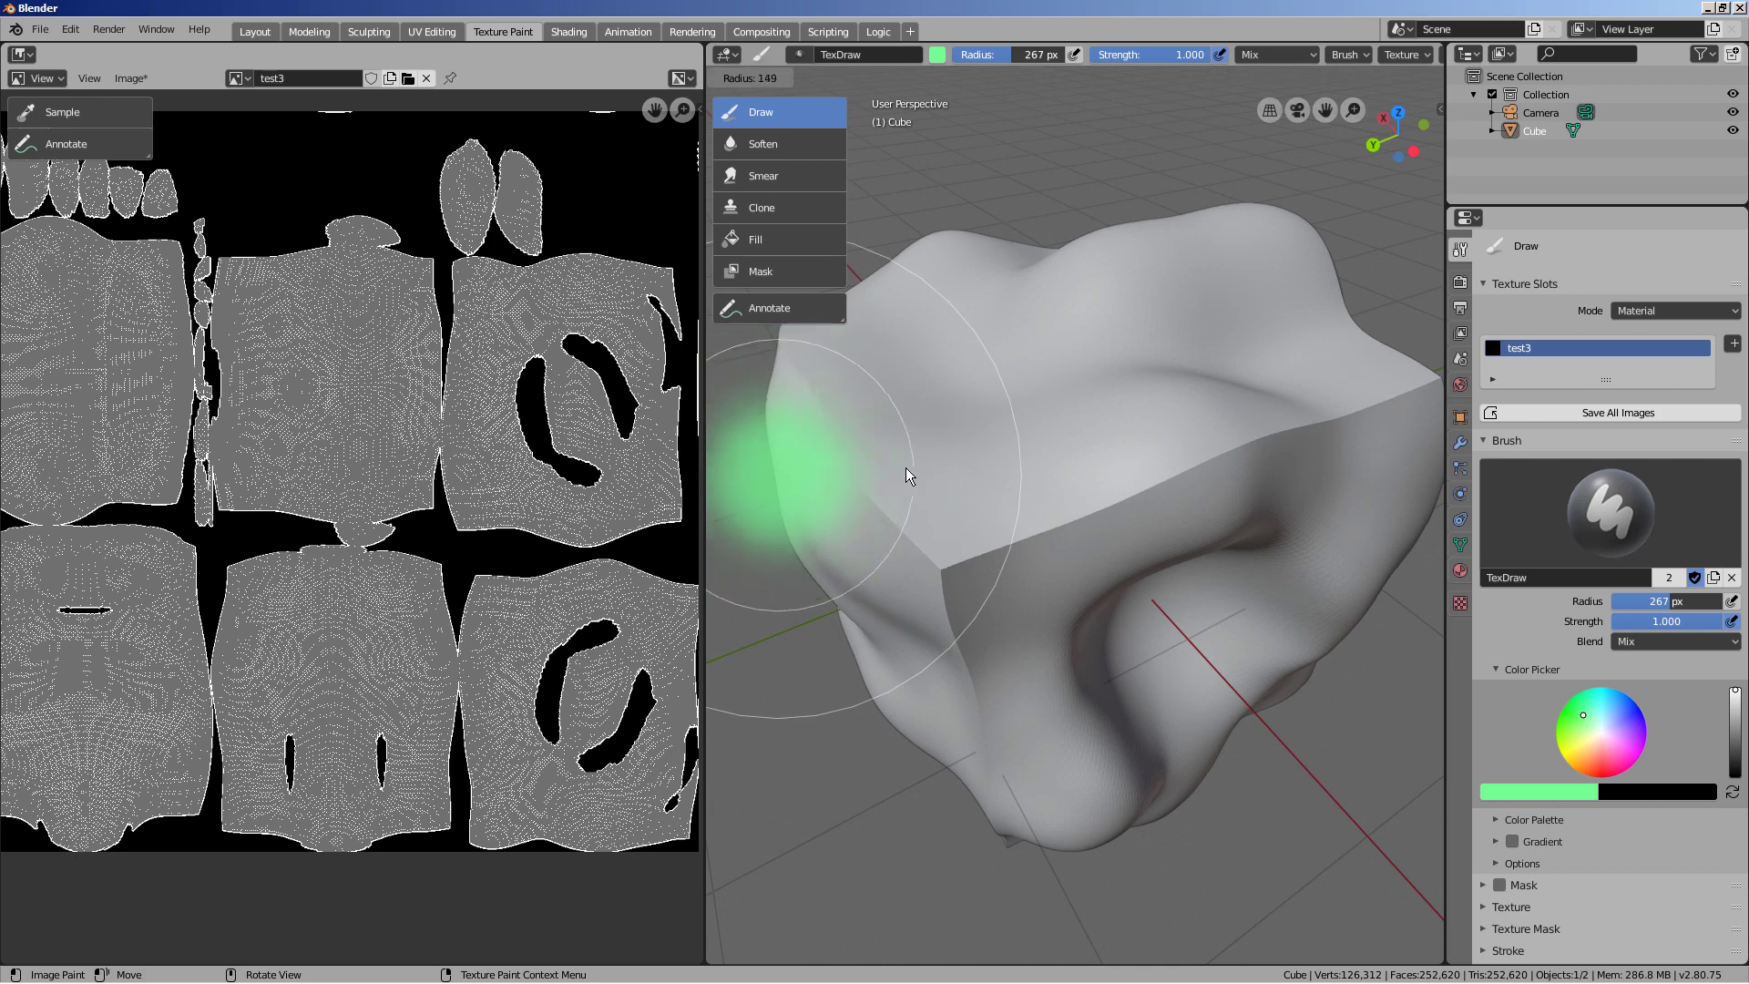
pyautogui.click(850, 470)
pyautogui.moveTo(1027, 544)
pyautogui.mouseDown(button='middle')
pyautogui.moveTo(982, 515)
pyautogui.moveTo(981, 401)
pyautogui.mouseUp(button='middle')
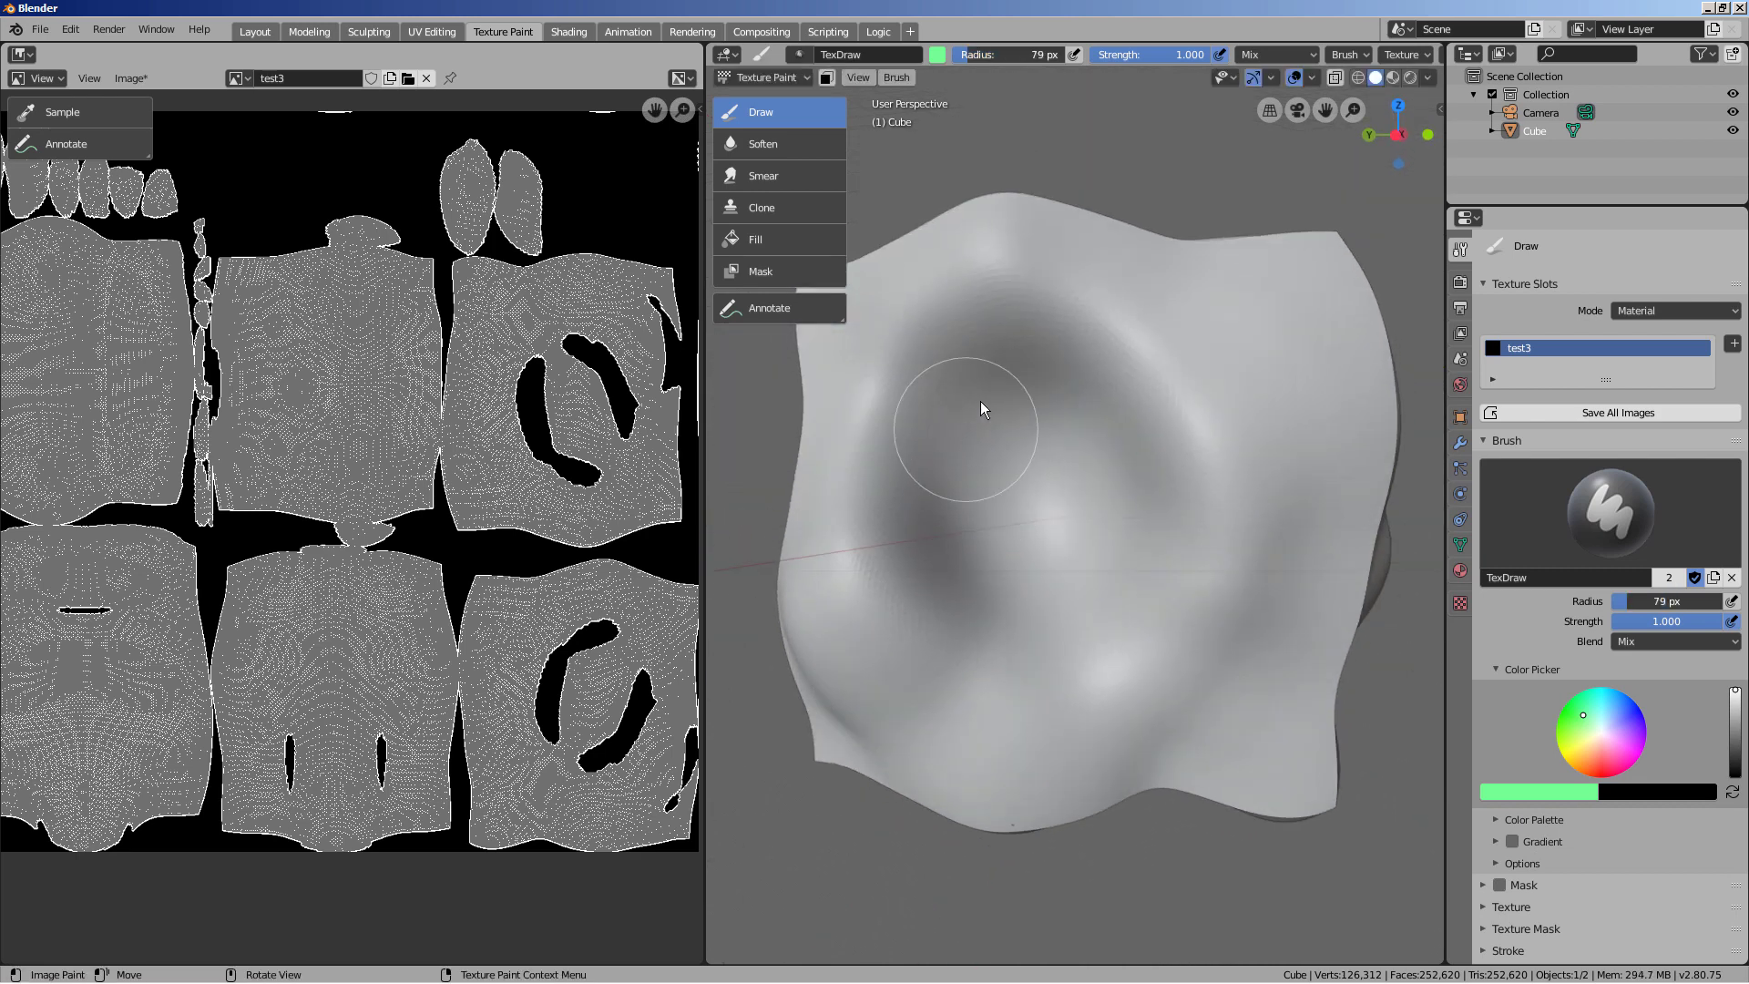
pyautogui.moveTo(980, 401)
pyautogui.mouseDown()
pyautogui.moveTo(918, 506)
pyautogui.moveTo(1093, 469)
pyautogui.moveTo(991, 535)
pyautogui.moveTo(1076, 419)
pyautogui.mouseUp()
pyautogui.scroll(4, 867, 510)
pyautogui.moveTo(871, 538)
pyautogui.mouseDown(button='middle')
pyautogui.moveTo(1190, 508)
pyautogui.moveTo(1133, 513)
pyautogui.mouseUp(button='middle')
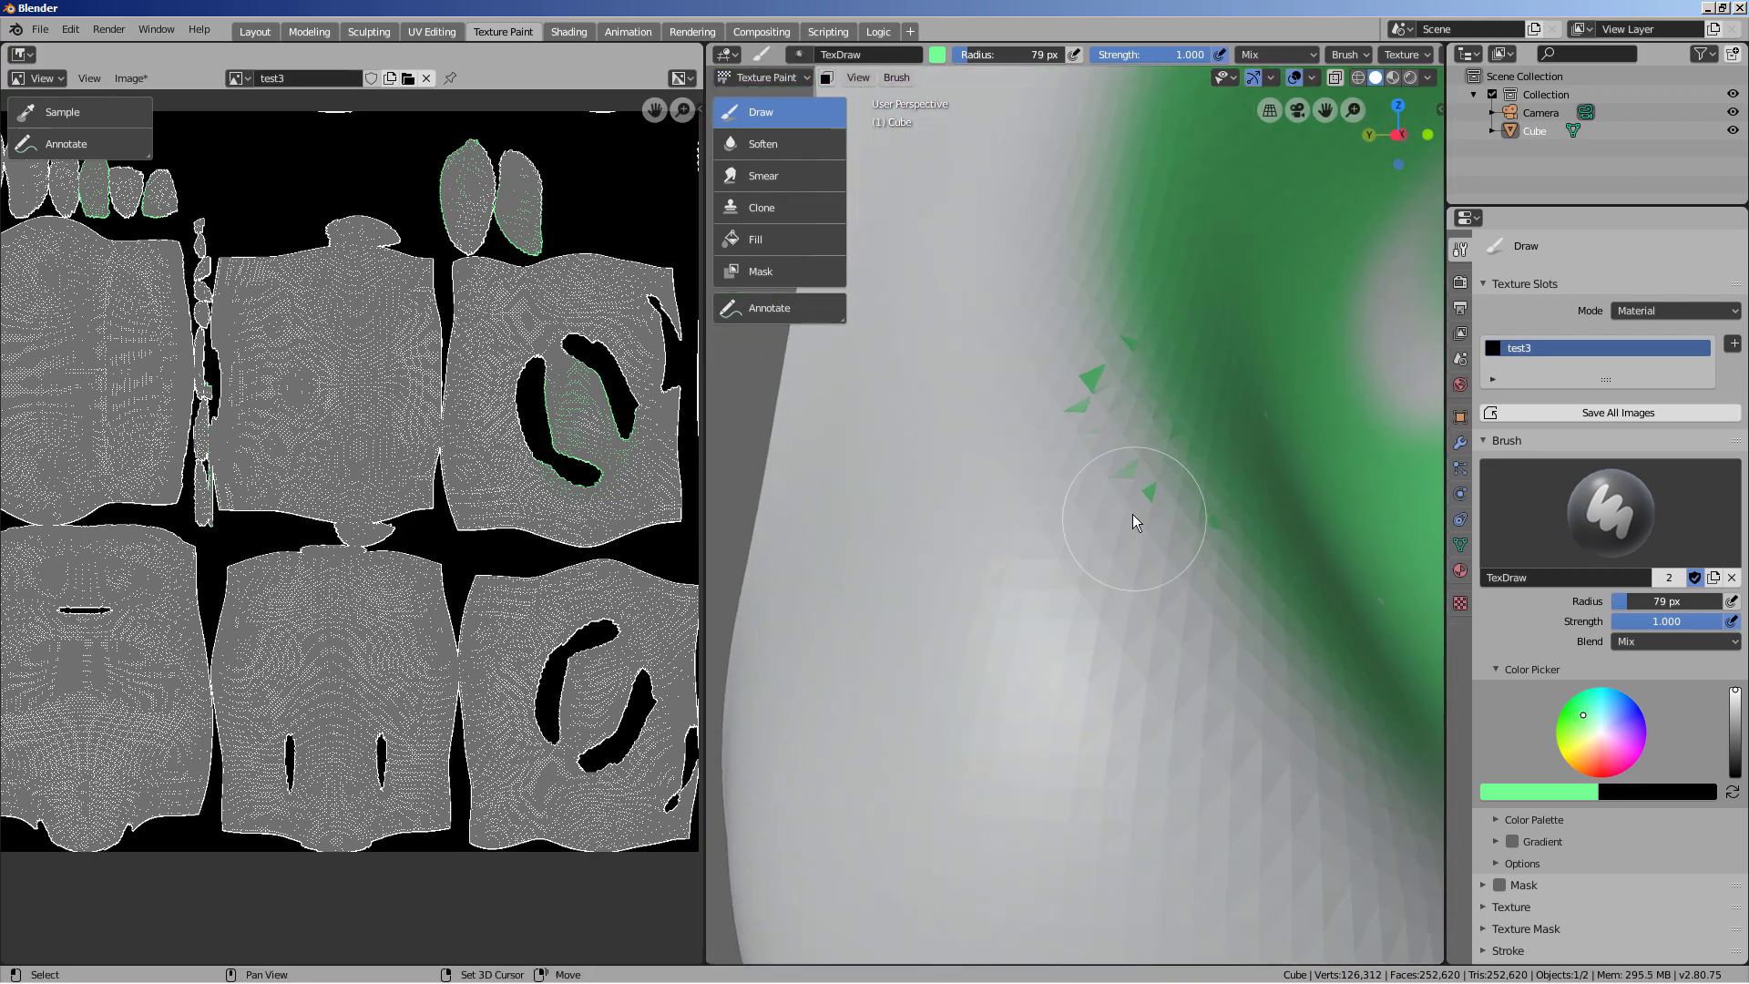
# Switch the brush colour to red, test a dab over the stray specks beside the green stroke, and undo the dab
pyautogui.scroll(-4, 1104, 444)
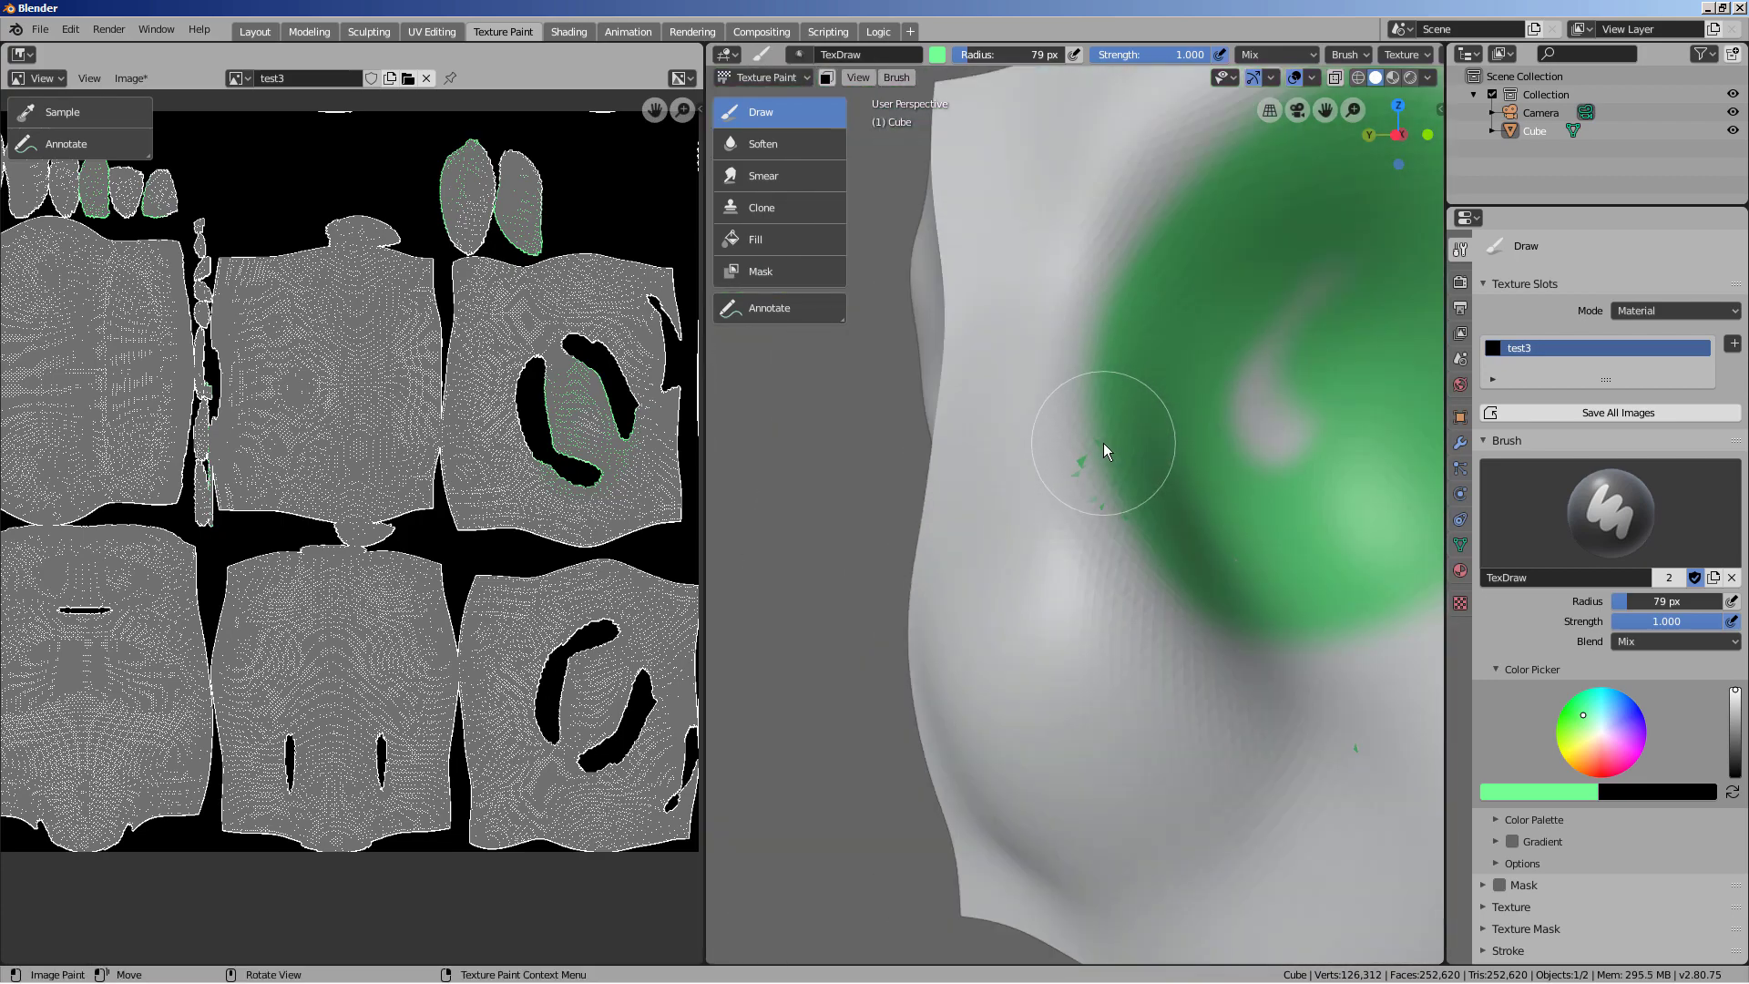
pyautogui.scroll(5, 201, 669)
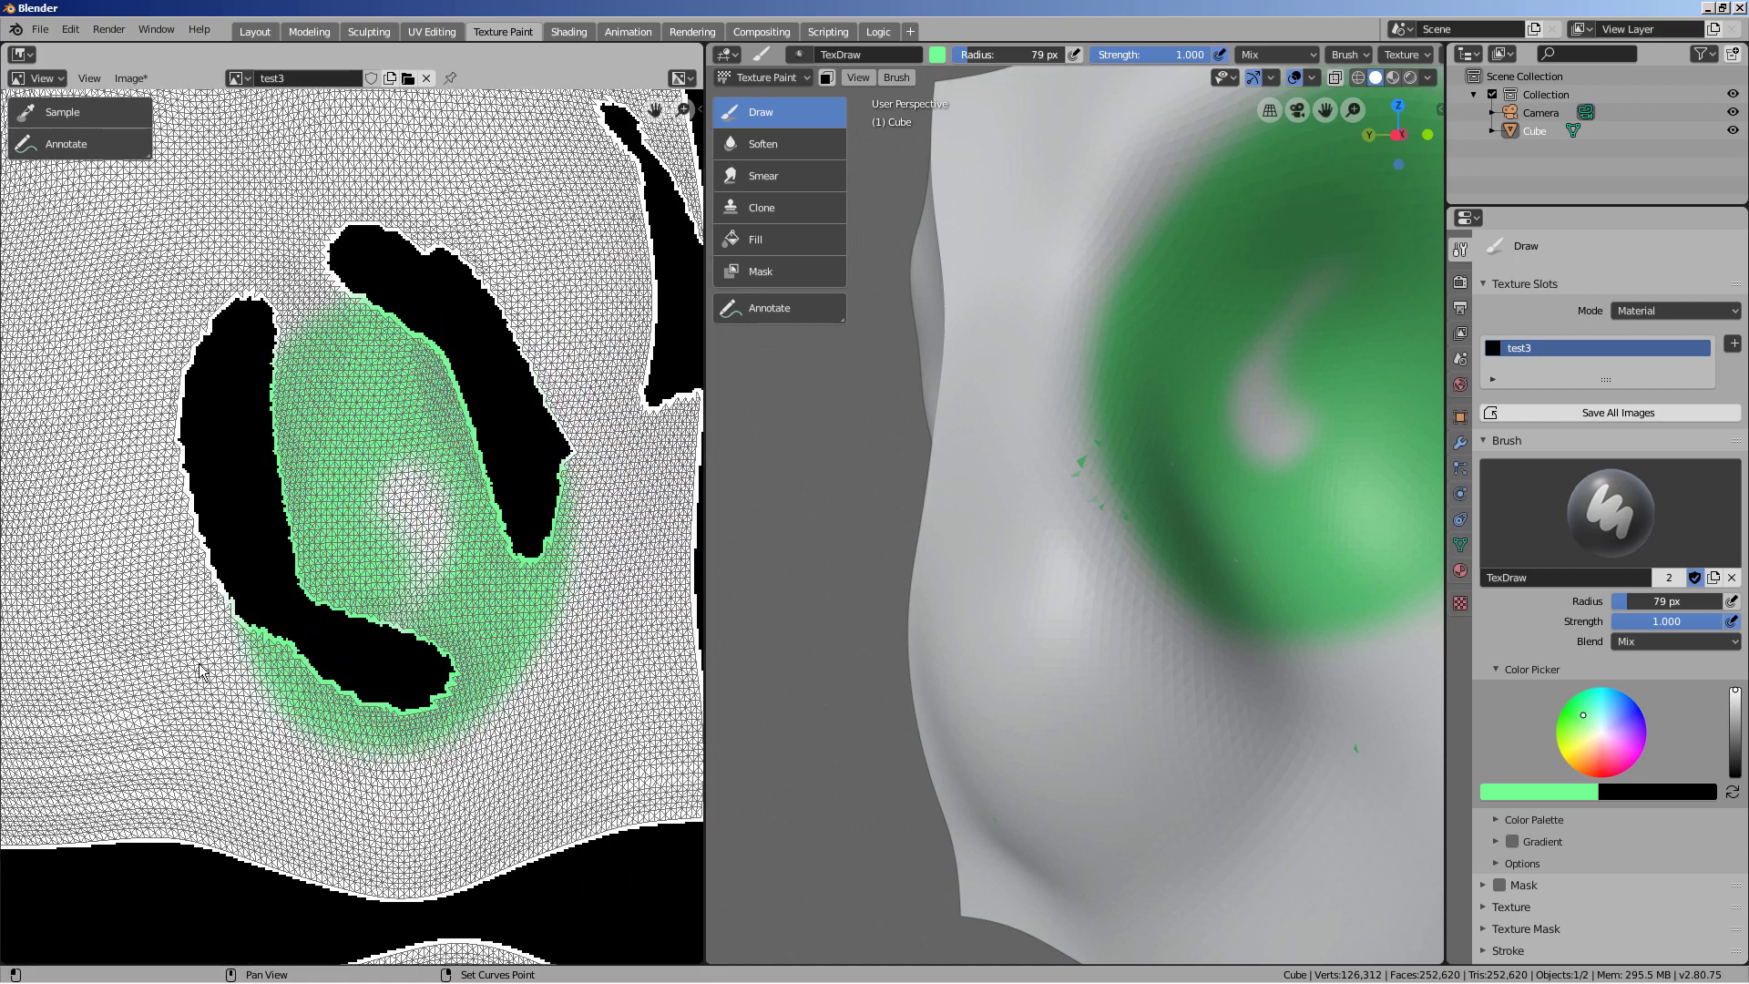
pyautogui.click(1604, 765)
pyautogui.click(1077, 470)
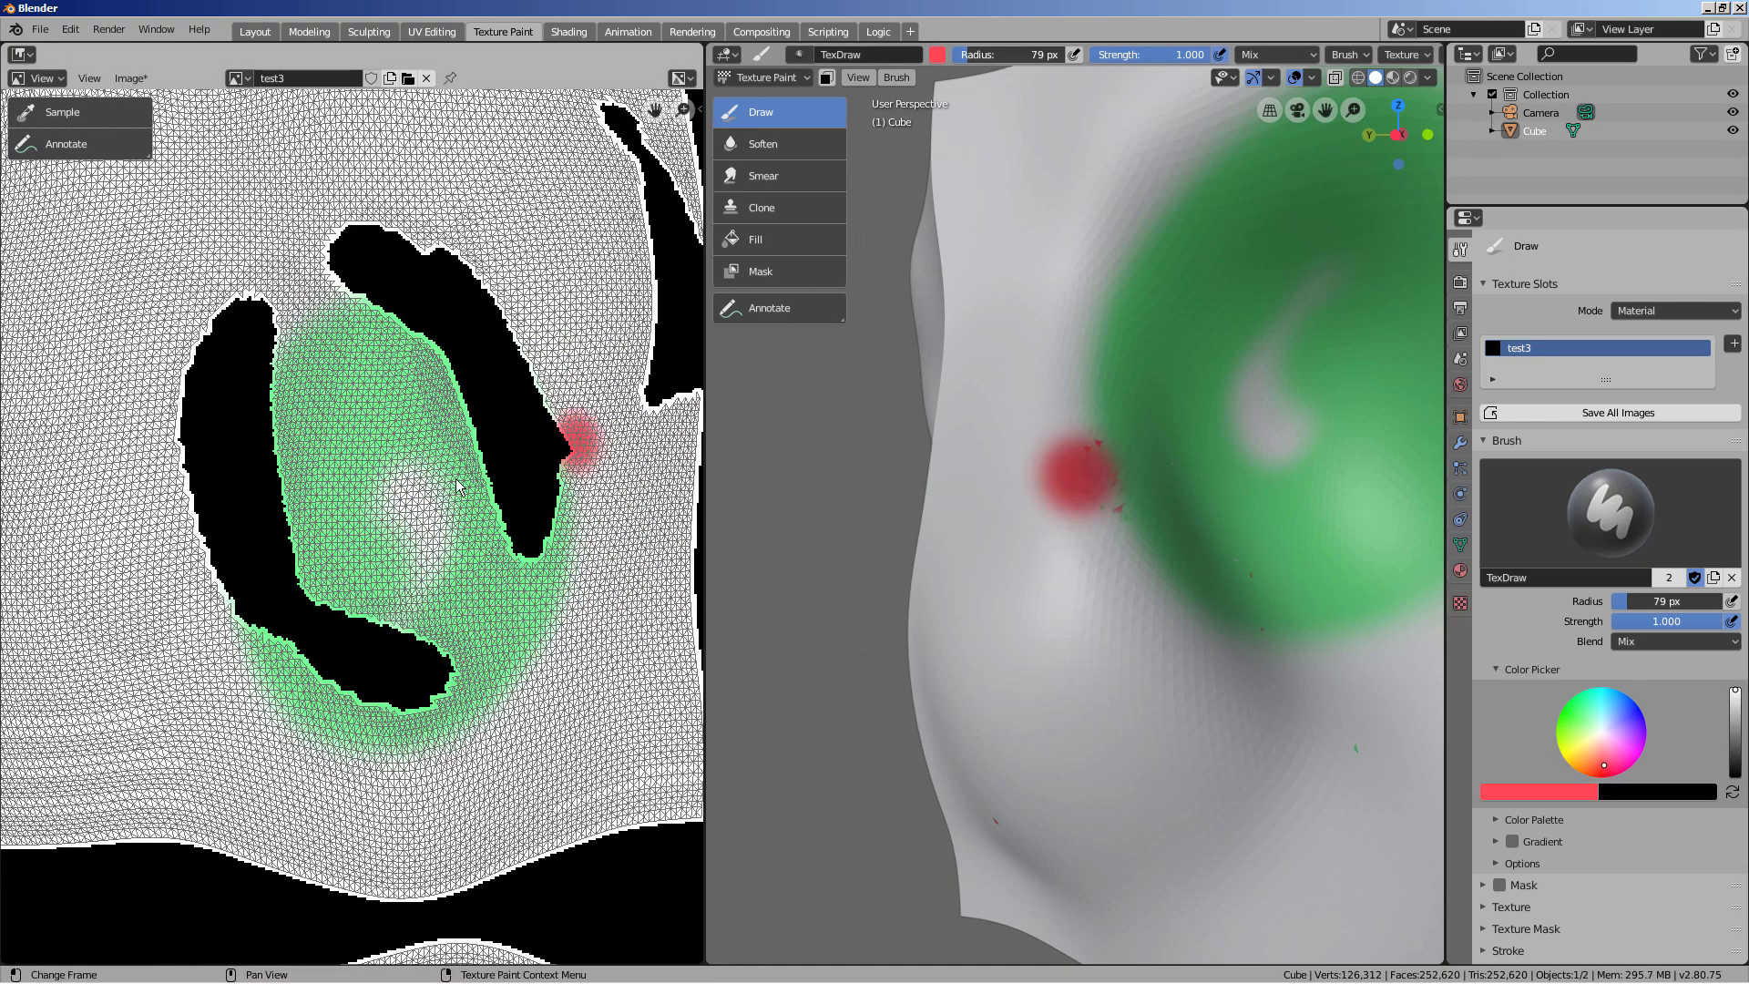
pyautogui.scroll(5, 438, 497)
pyautogui.moveTo(438, 497); pyautogui.dragTo(132, 552, button='middle')
pyautogui.hotkey('ctrl', 'z')
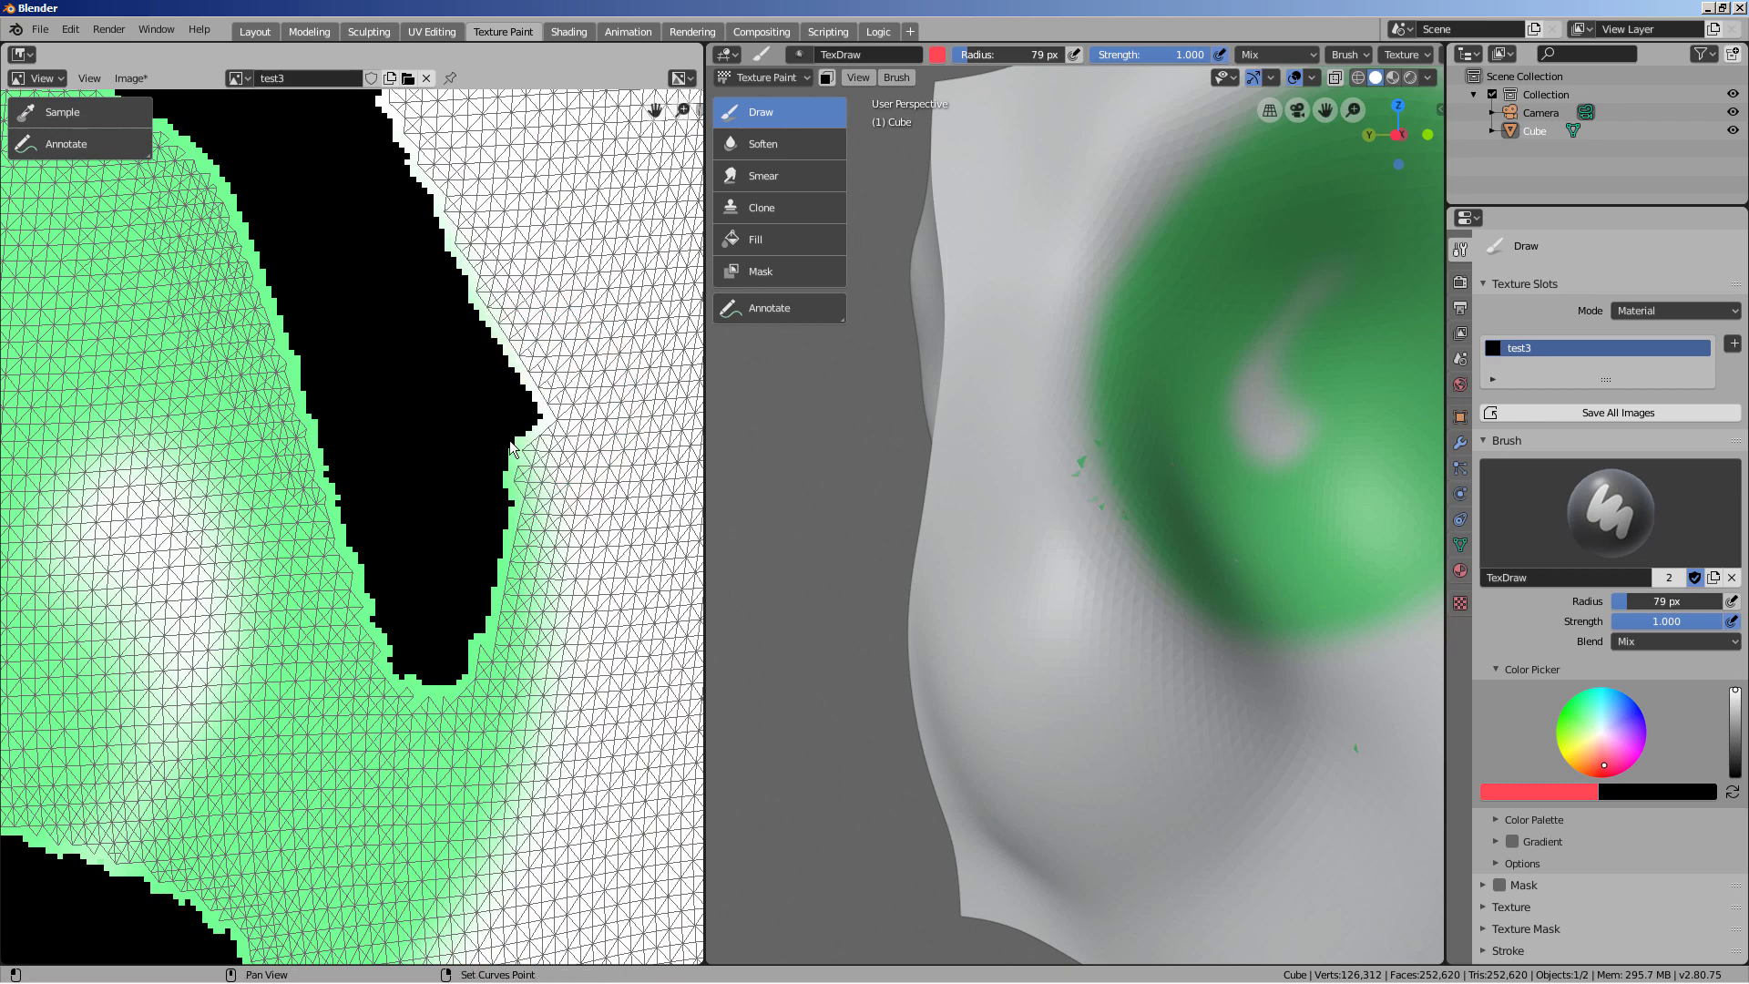
# Examine the pixel edge and mesh triangles along the UV island border around the black gap in test3
pyautogui.moveTo(514, 488); pyautogui.dragTo(349, 535, button='middle')
pyautogui.scroll(4, 352, 524)
pyautogui.scroll(5, 366, 454)
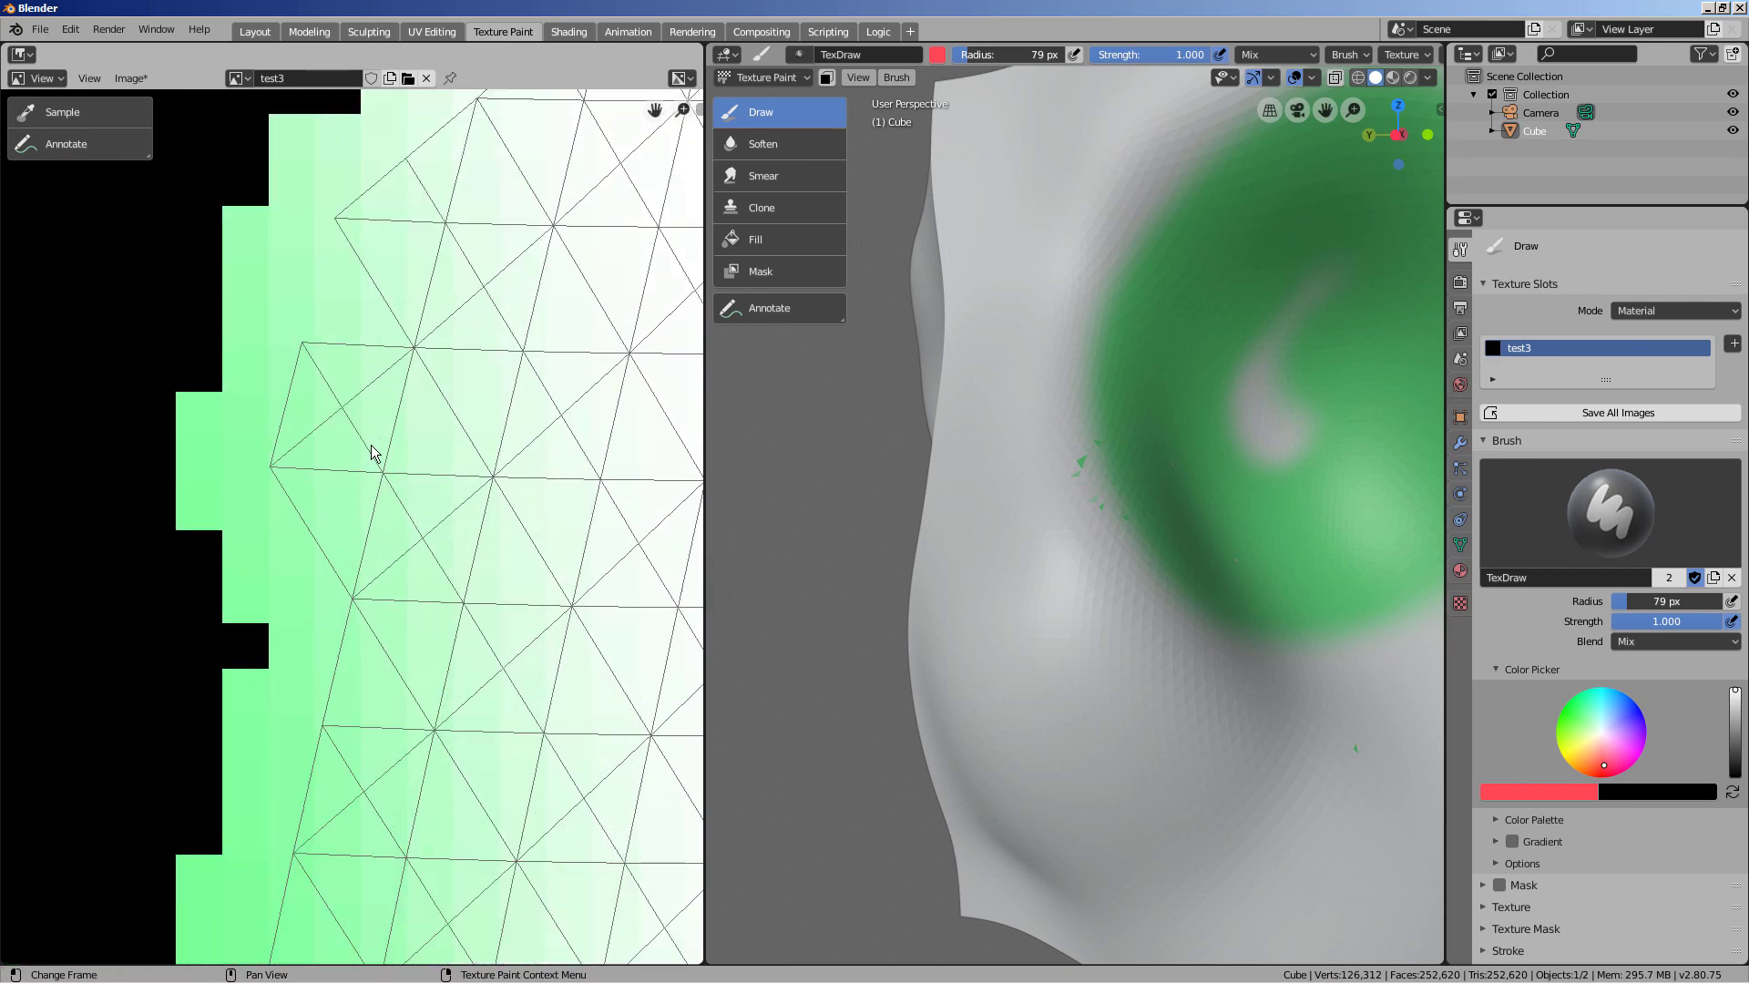
pyautogui.keyDown('shift'); pyautogui.moveTo(372, 456); pyautogui.dragTo(333, 853, button='middle'); pyautogui.keyUp('shift')
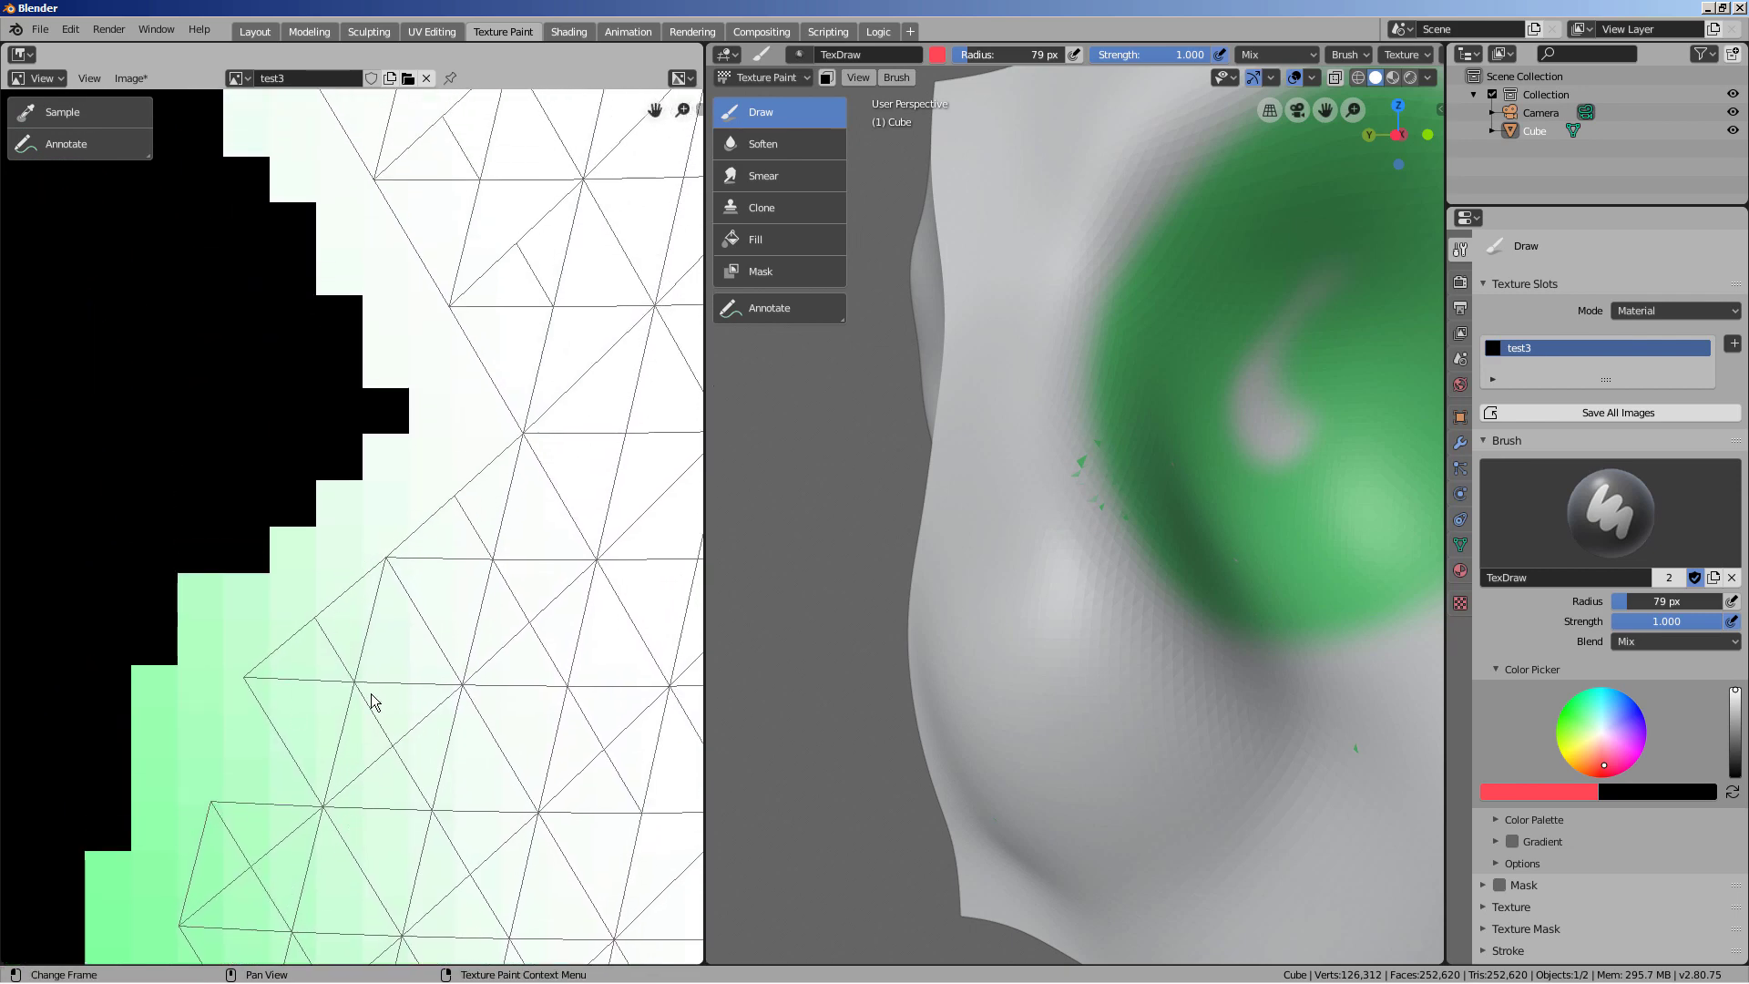
pyautogui.moveTo(339, 401); pyautogui.dragTo(392, 847, button='middle')
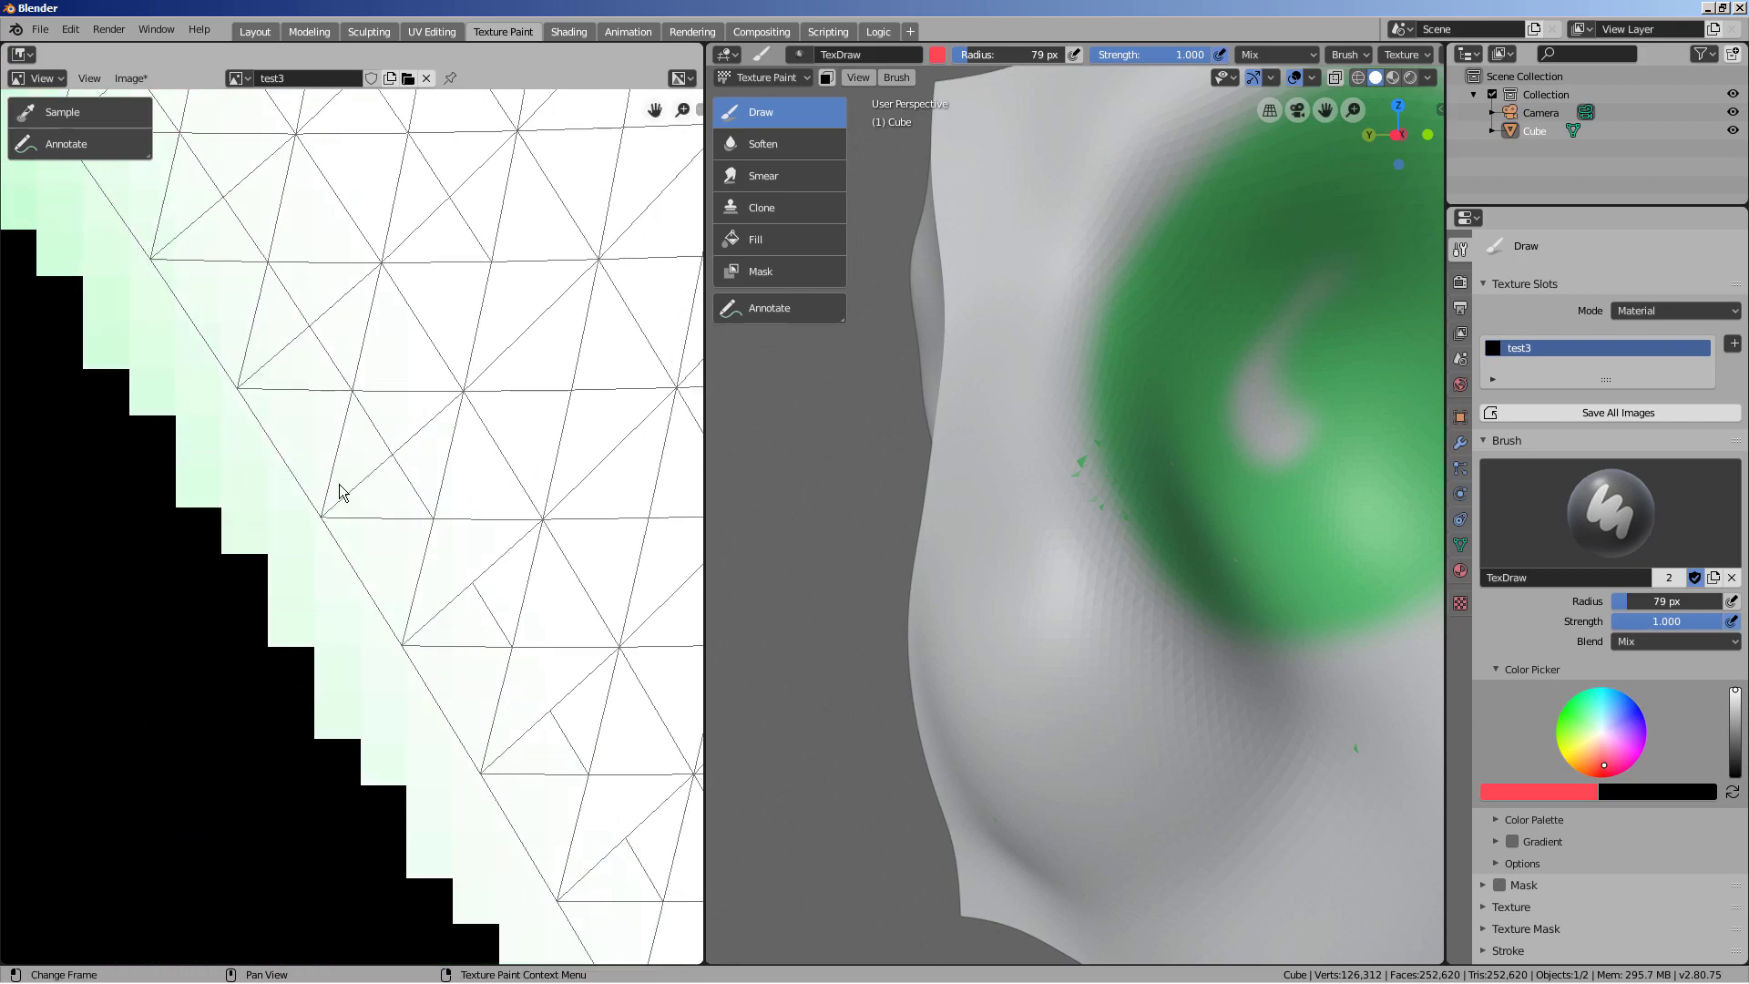
pyautogui.moveTo(340, 495); pyautogui.dragTo(583, 856, button='middle')
pyautogui.scroll(-8, 995, 457)
# Try a red dab over the stray green specks near the model's corner, check the UV layout for it, and undo it
pyautogui.moveTo(994, 457); pyautogui.dragTo(994, 589, button='middle')
pyautogui.scroll(7, 995, 590)
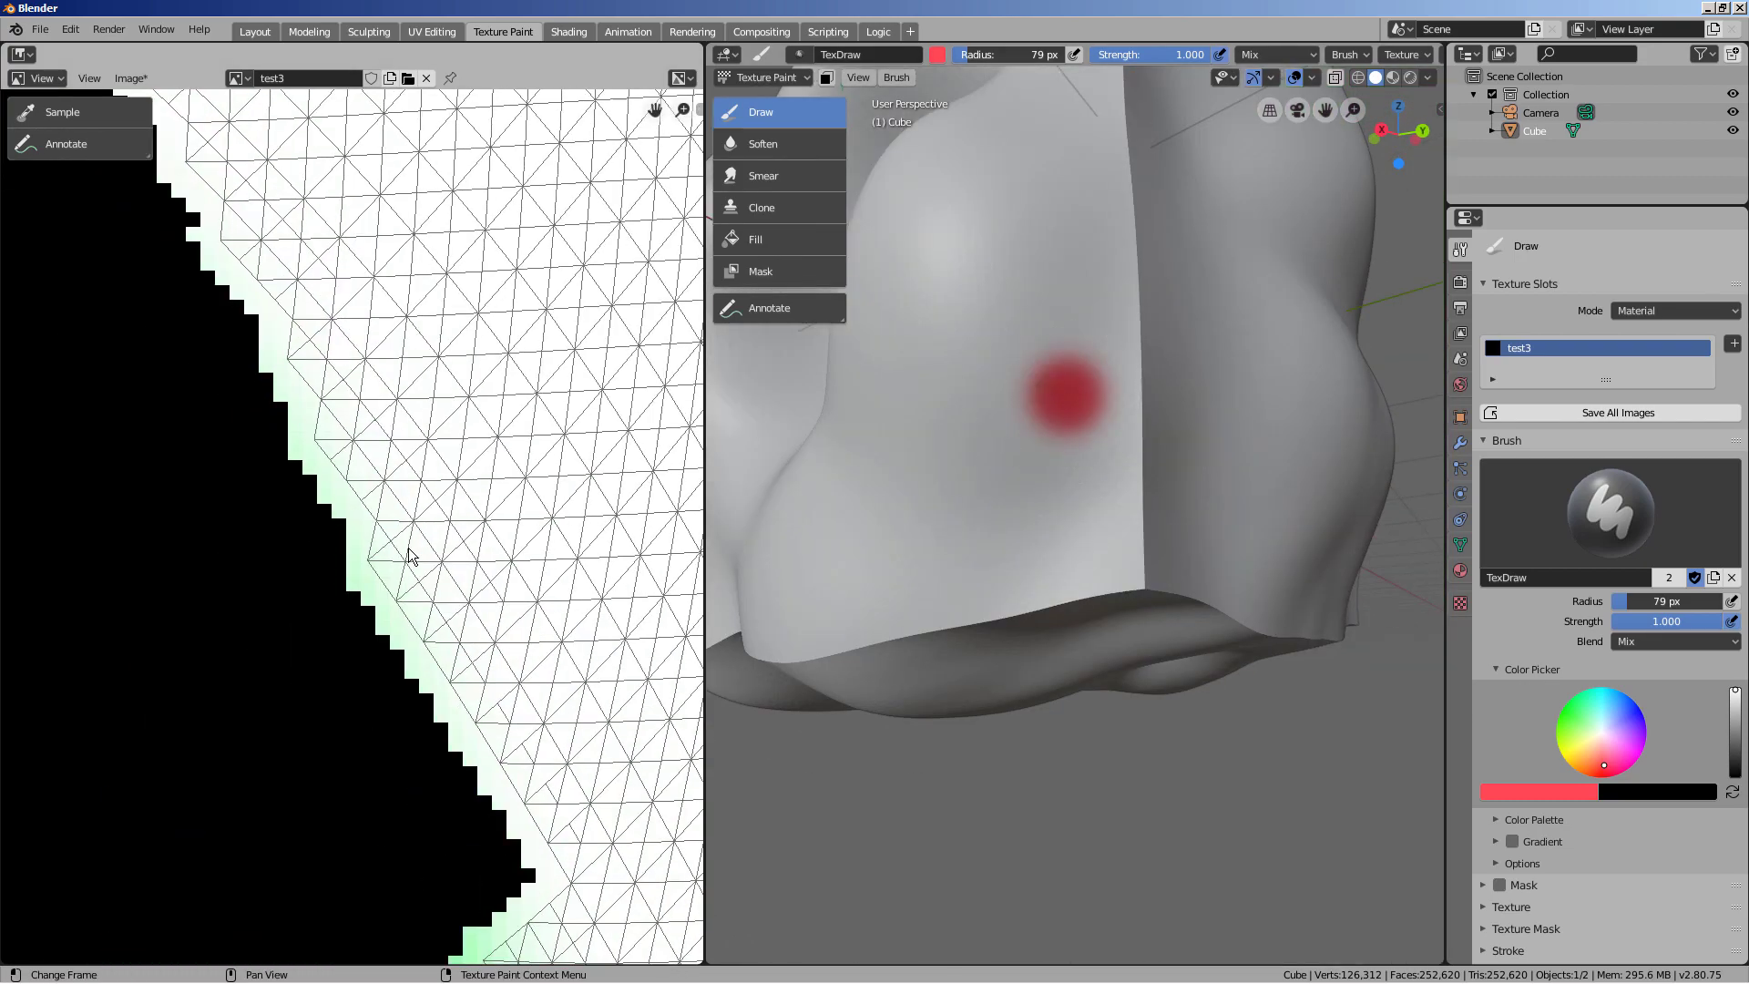
pyautogui.scroll(-4, 439, 638)
pyautogui.scroll(5, 428, 496)
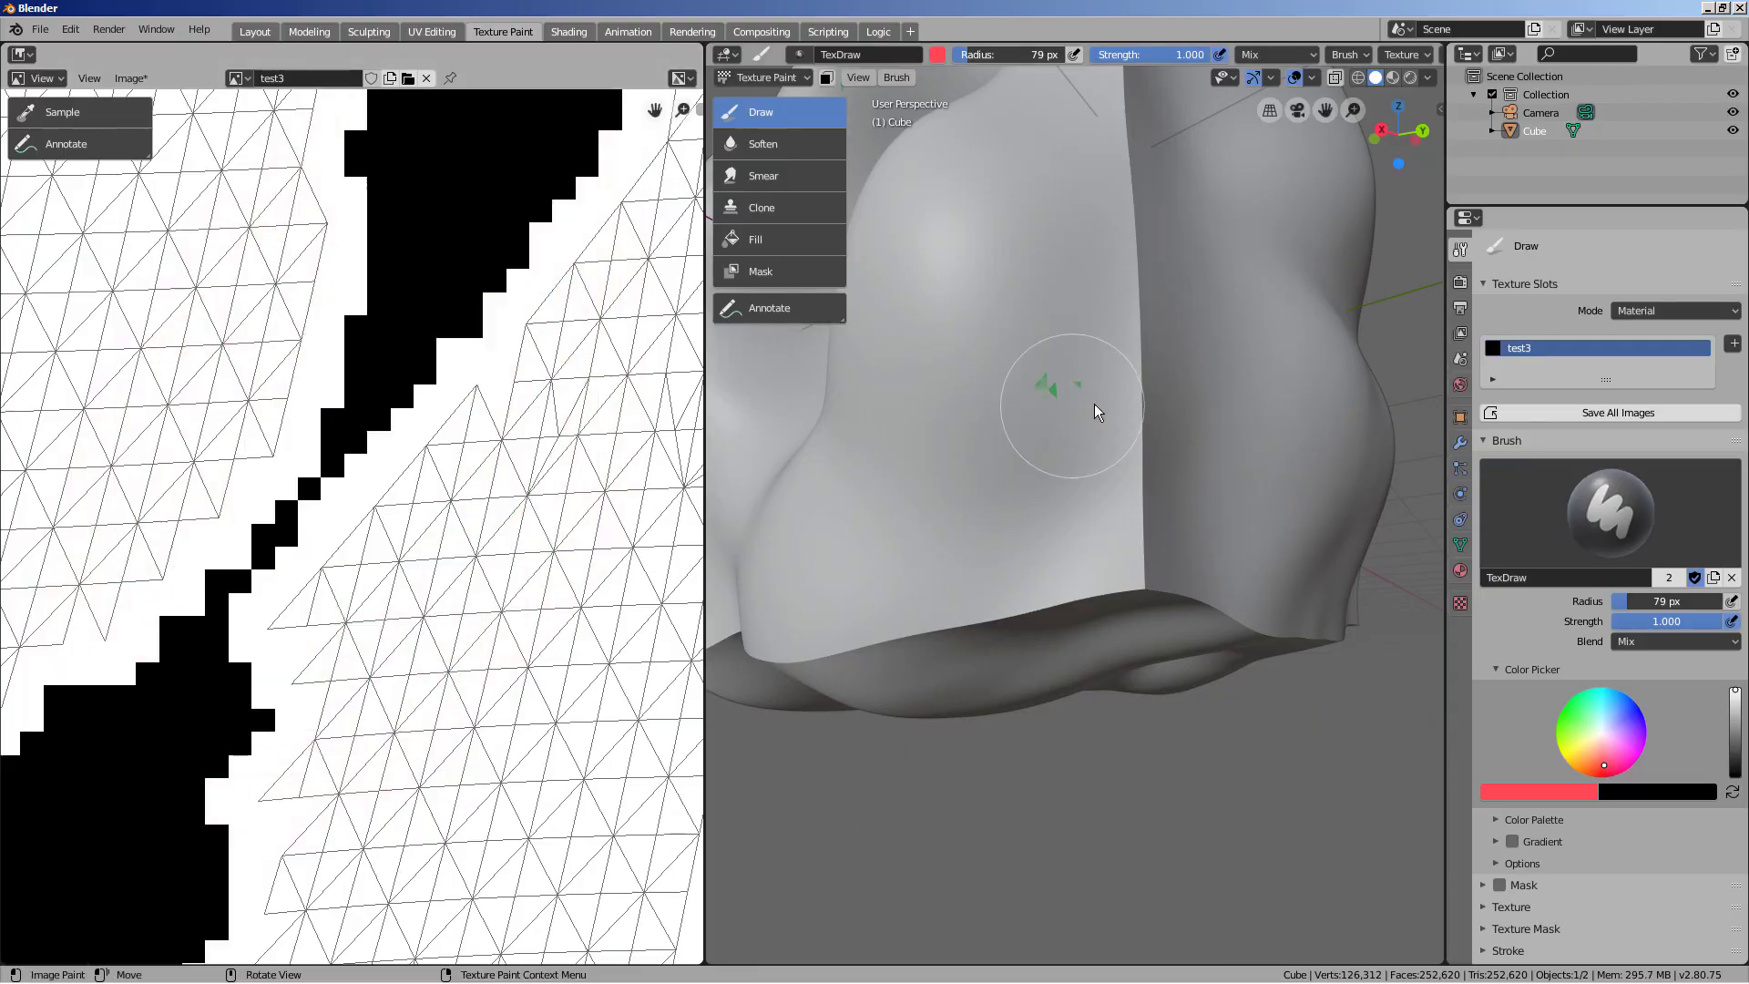
# Dab red on the model's bulging side near the green specks and search the UV layout for where the colour lands
pyautogui.moveTo(1097, 410); pyautogui.dragTo(1038, 456, button='middle')
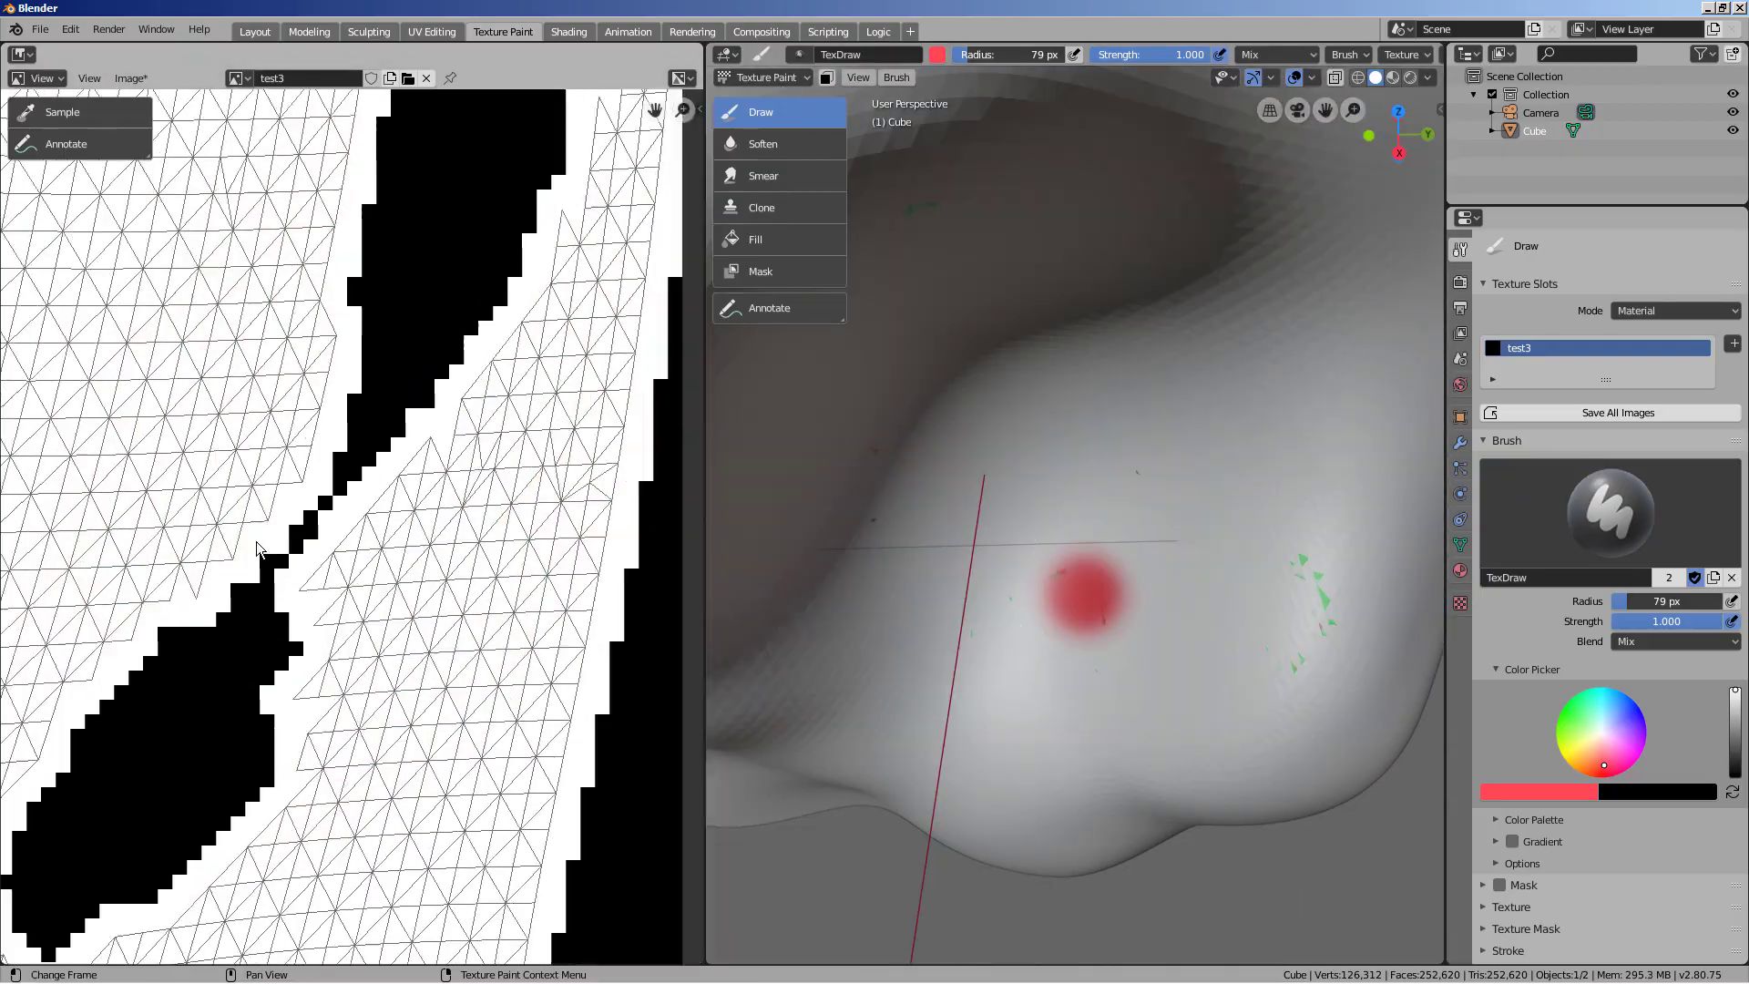
pyautogui.scroll(-5, 255, 541)
pyautogui.scroll(4, 325, 496)
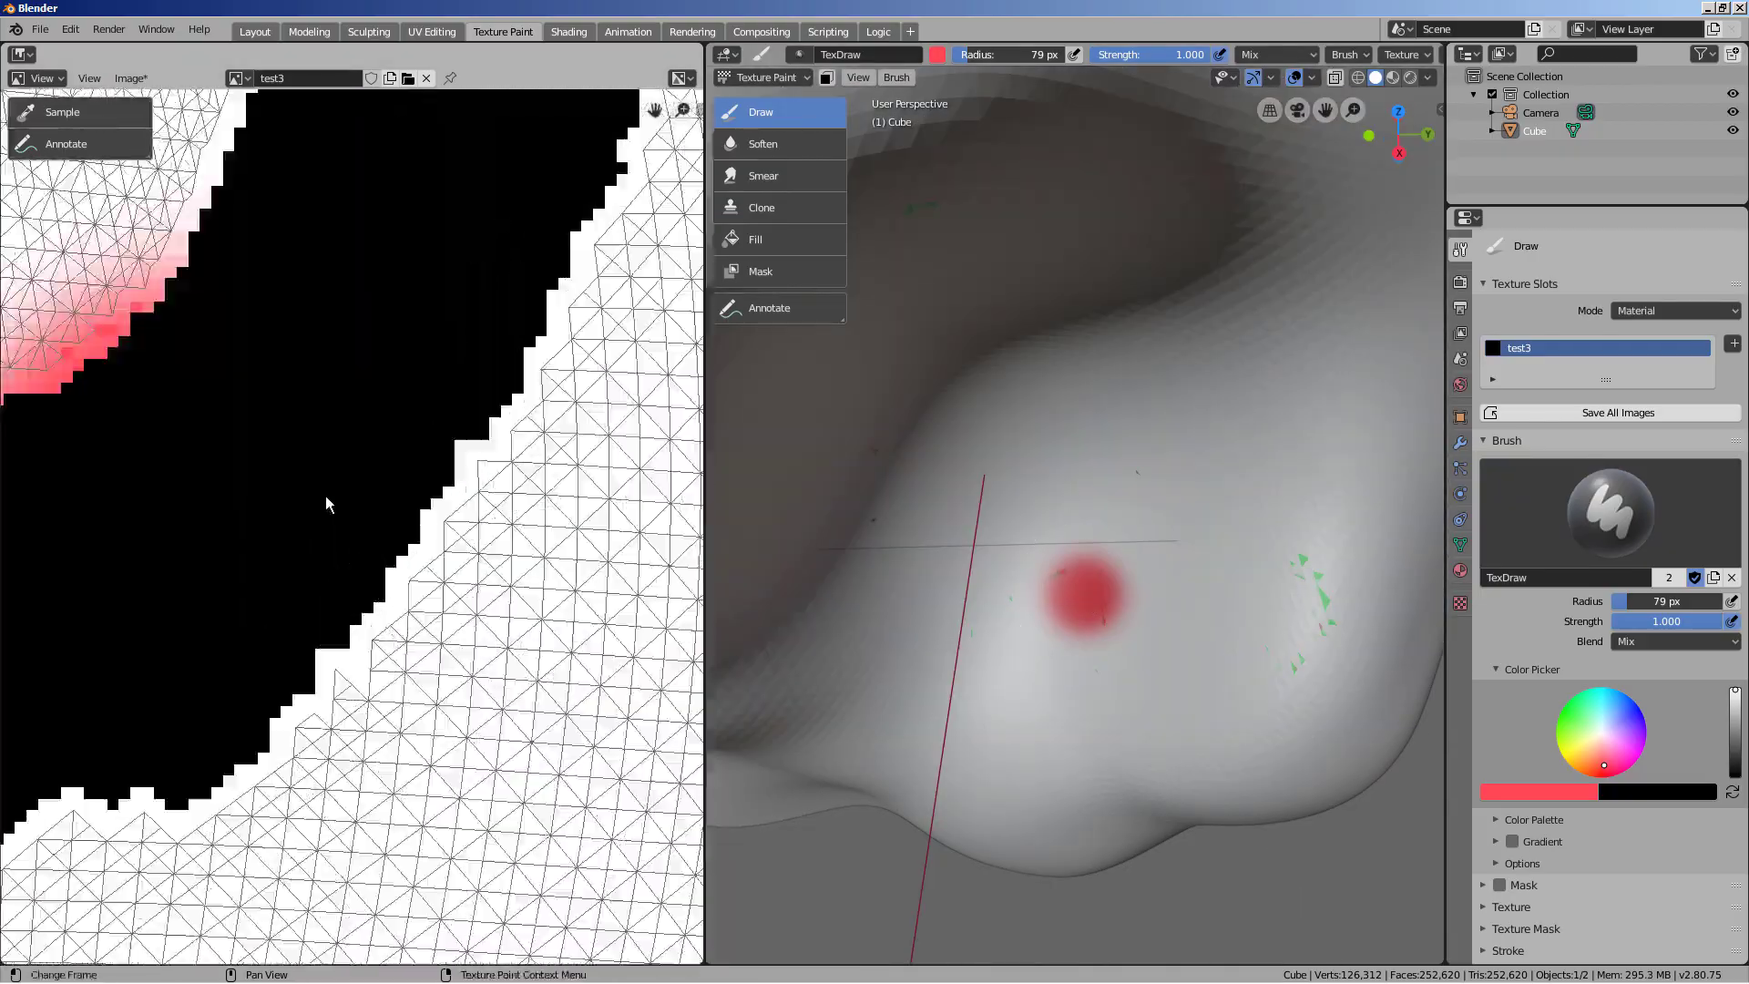
pyautogui.moveTo(325, 495); pyautogui.dragTo(373, 698, button='middle')
pyautogui.scroll(-9, 347, 642)
pyautogui.scroll(6, 128, 456)
pyautogui.moveTo(127, 455); pyautogui.dragTo(132, 598, button='middle')
pyautogui.scroll(-6, 132, 598)
# Examine the narrow strip of tiny UV islands holding red and green paint between the large islands
pyautogui.scroll(12, 228, 553)
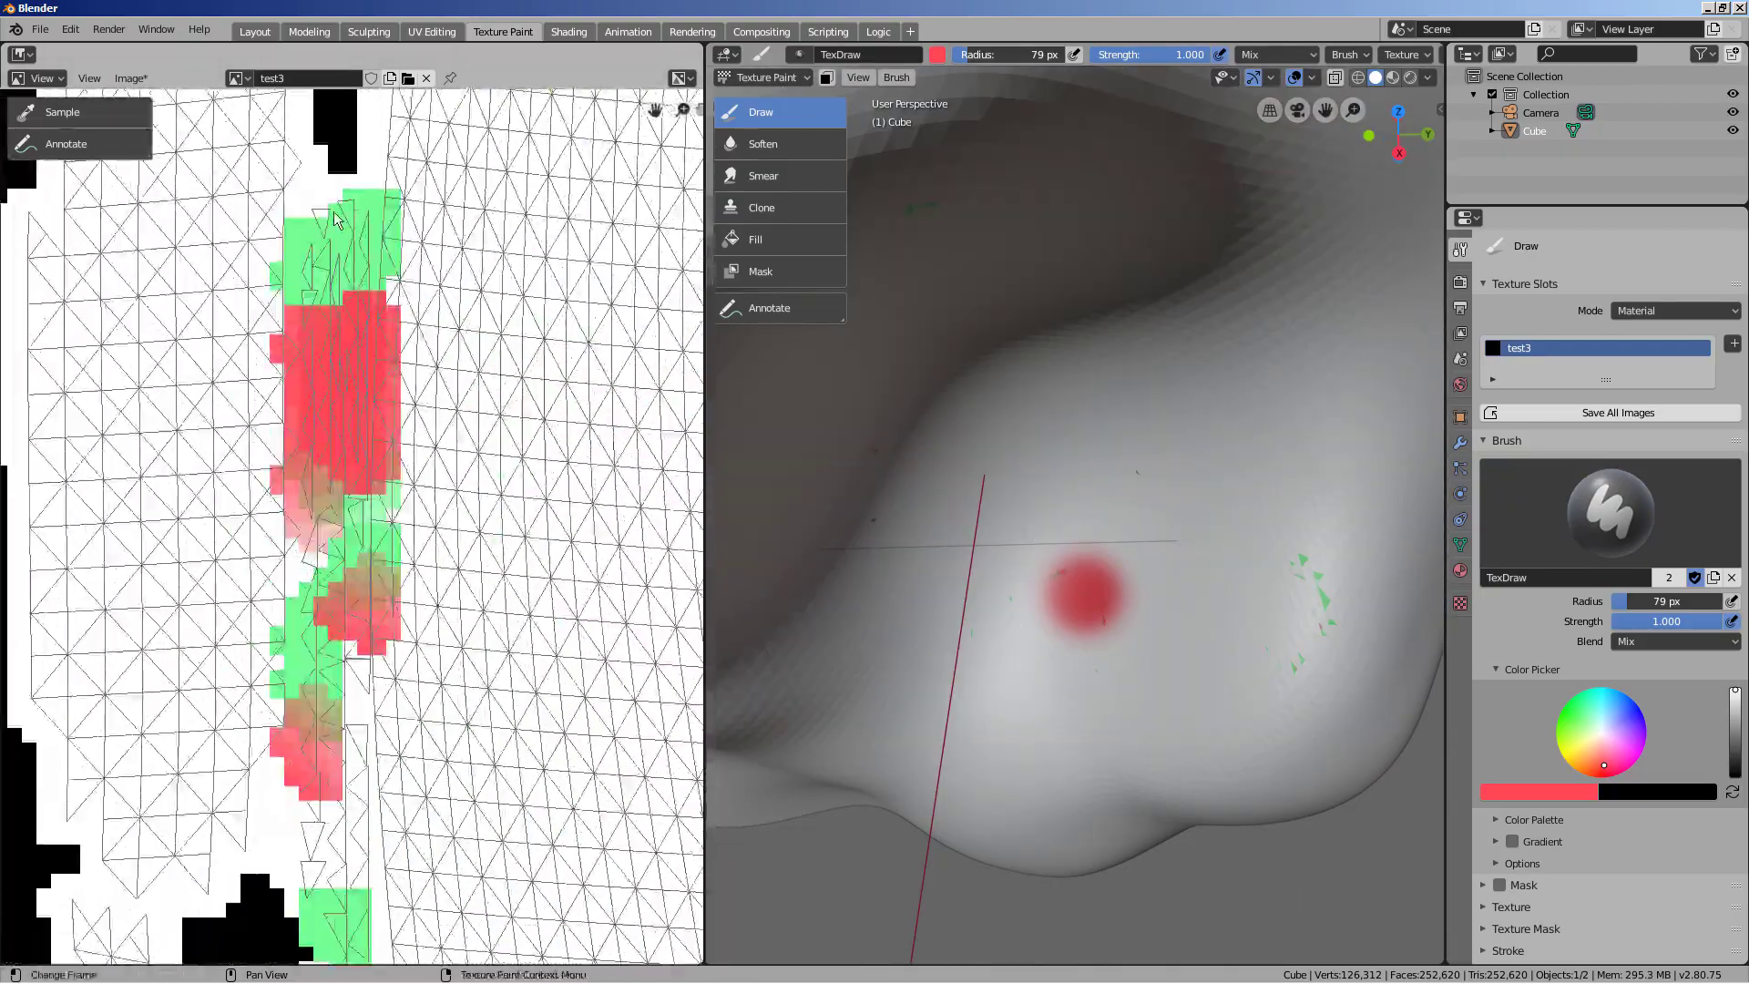
pyautogui.moveTo(350, 617); pyautogui.dragTo(319, 141, button='middle')
pyautogui.moveTo(312, 547); pyautogui.dragTo(299, 137, button='middle')
pyautogui.moveTo(305, 592); pyautogui.dragTo(290, 182, button='middle')
pyautogui.scroll(-12, 289, 625)
pyautogui.moveTo(319, 679); pyautogui.dragTo(284, 684, button='middle')
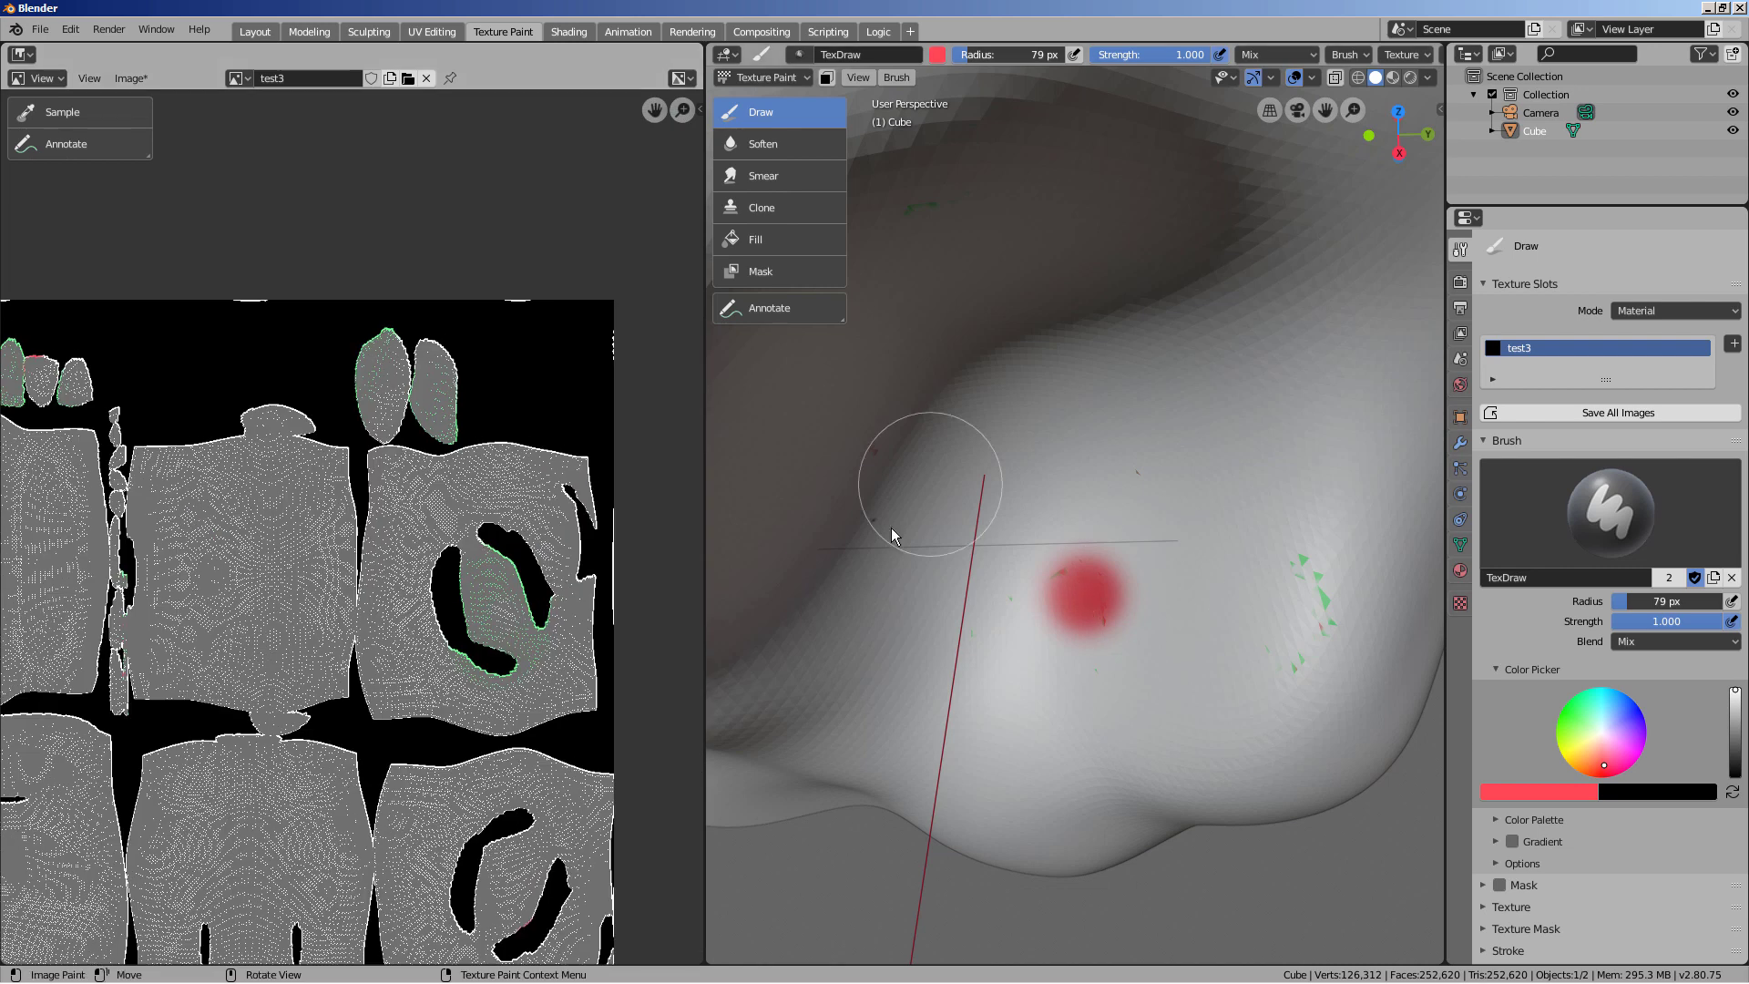
# Select the model's entire mesh in Edit Mode and unwrap it again with Smart UV Project using an island margin of 1
pyautogui.click(568, 31)
pyautogui.click(254, 31)
pyautogui.press('Tab')
pyautogui.press('a')
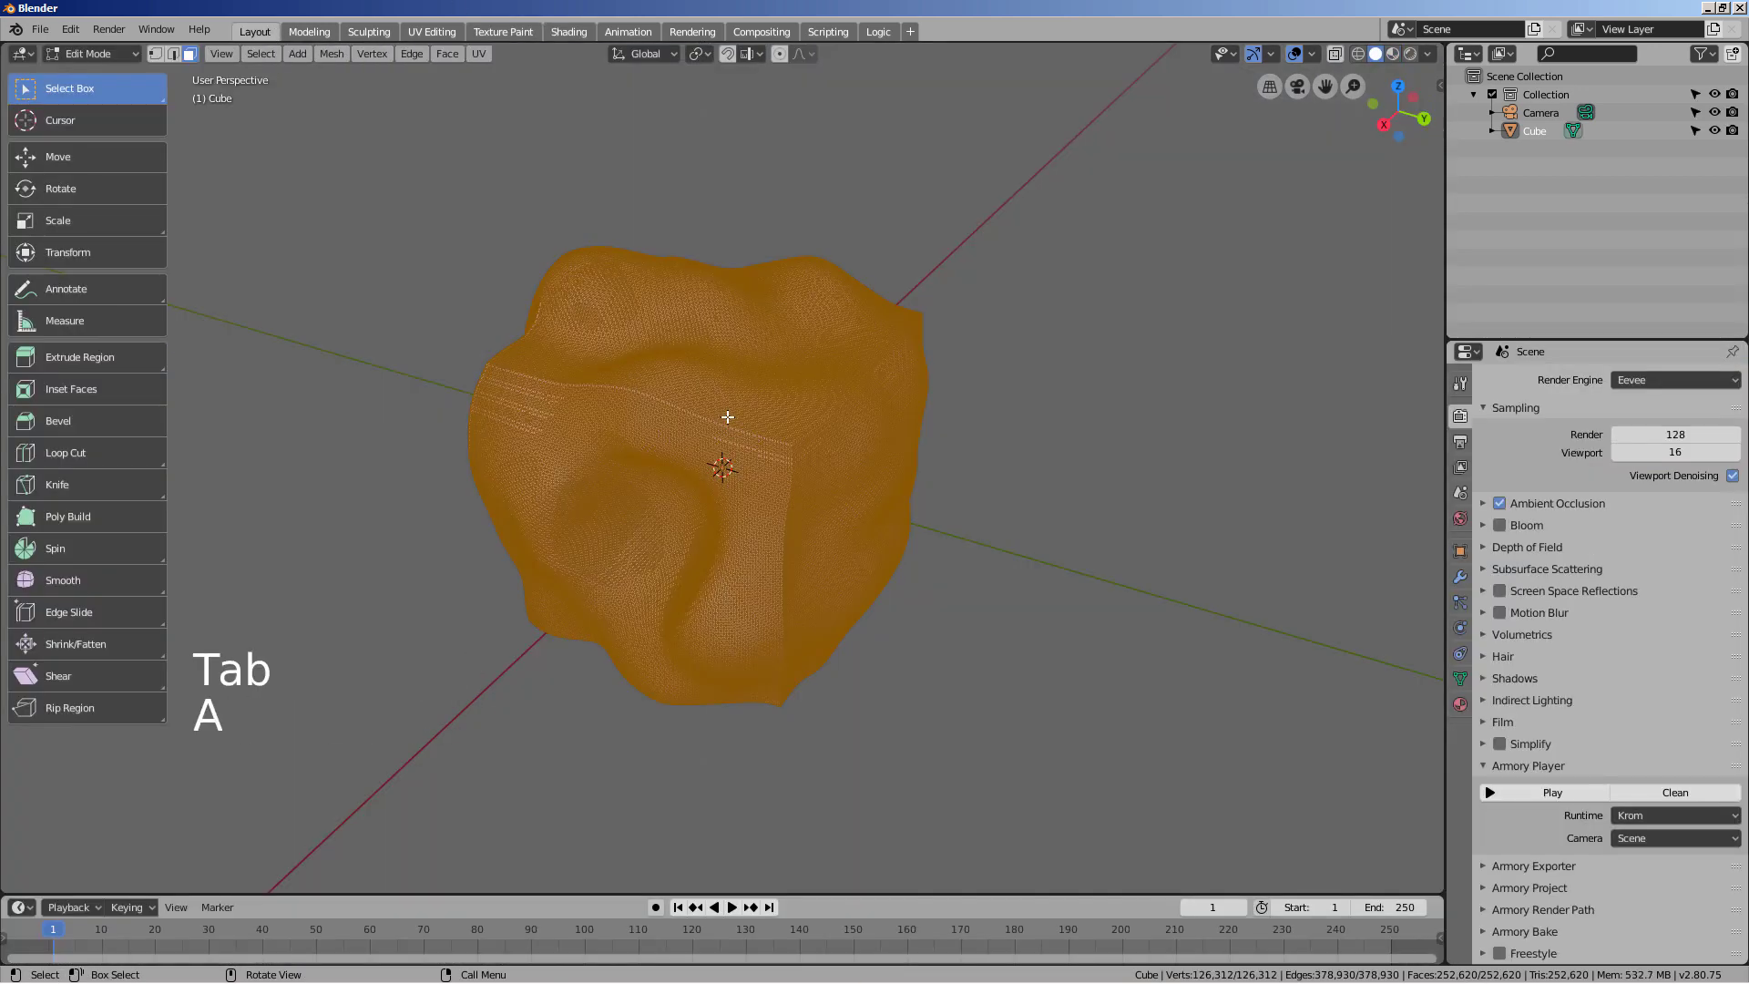
pyautogui.press('u')
pyautogui.click(724, 417)
pyautogui.click(764, 459)
pyautogui.write('1')
pyautogui.click(617, 550)
pyautogui.click(617, 550)
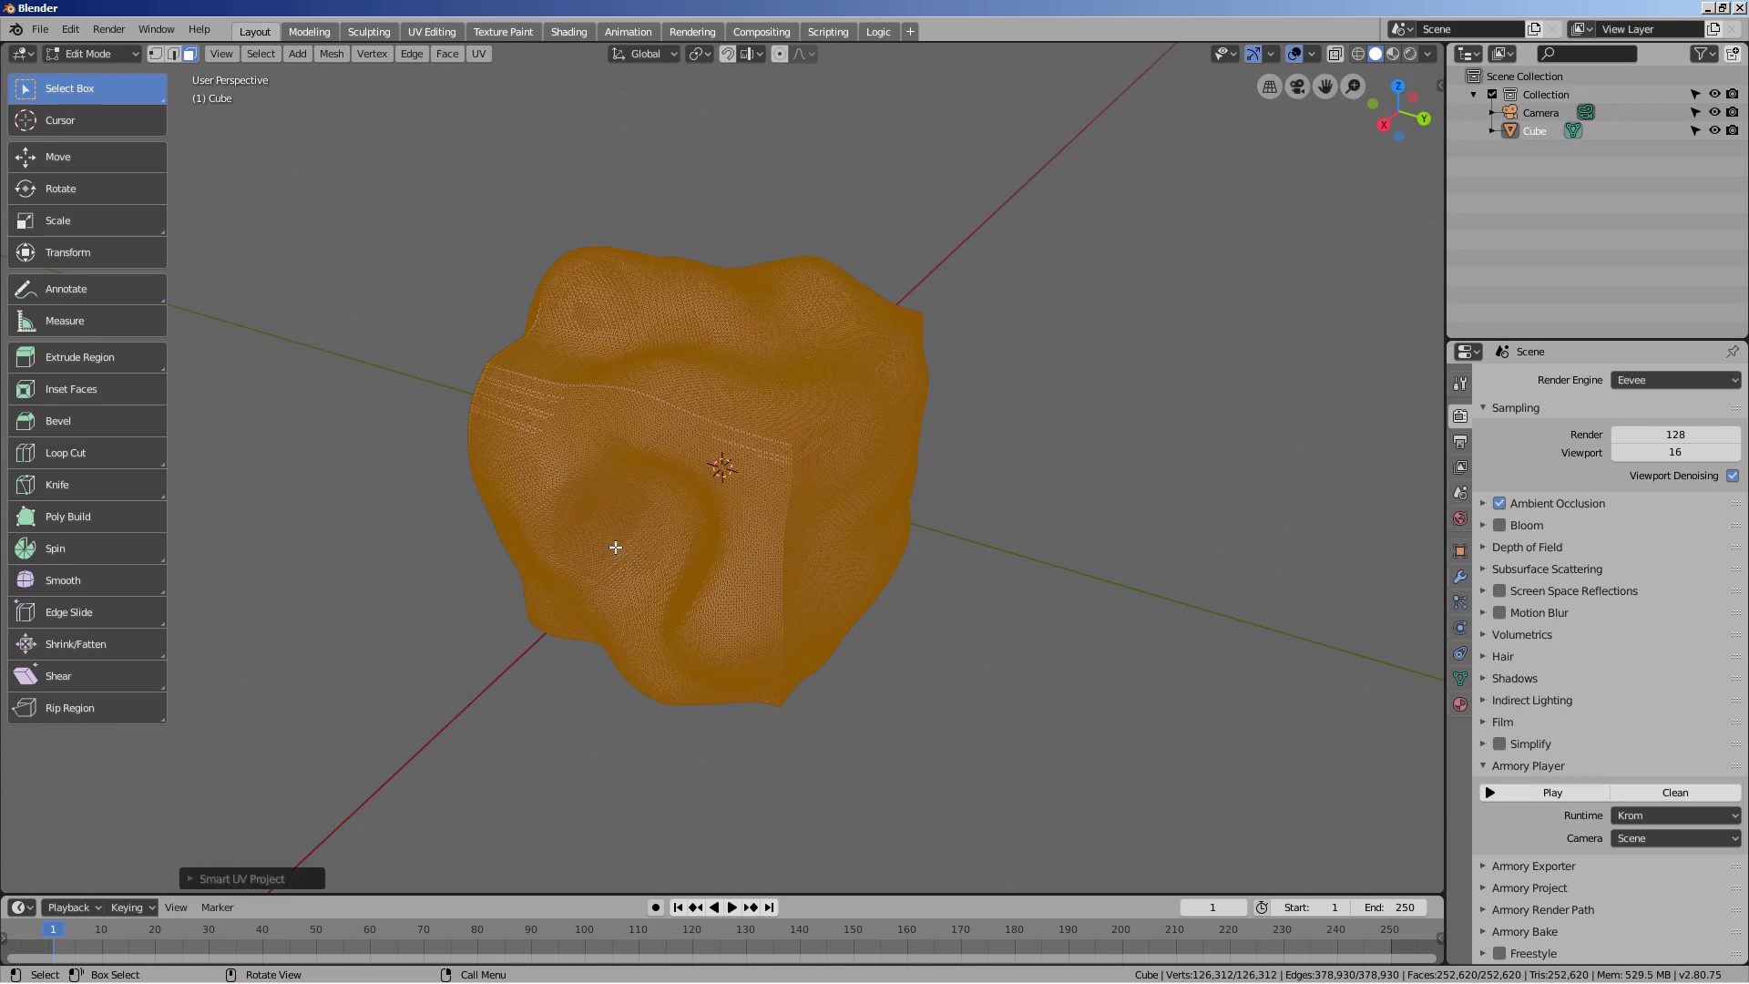
# Set up a new image named test4 as the material's texture and flood the model with white in texture painting
pyautogui.click(568, 32)
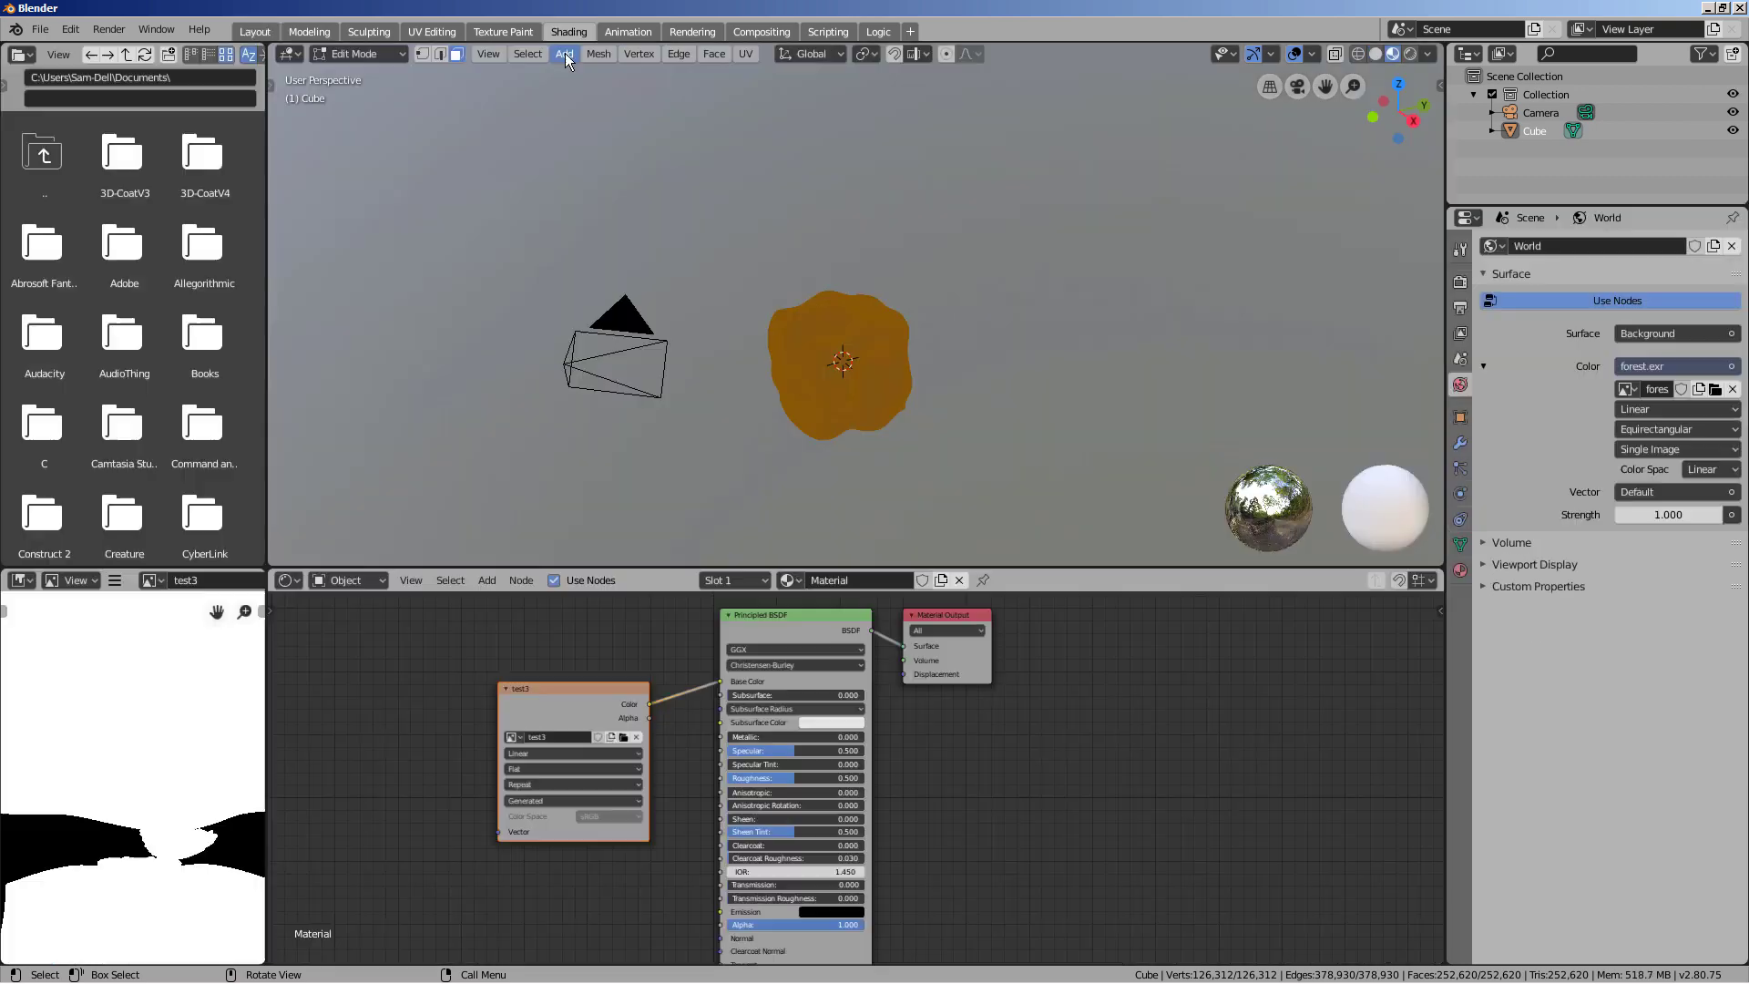
pyautogui.click(433, 32)
pyautogui.click(664, 54)
pyautogui.click(526, 55)
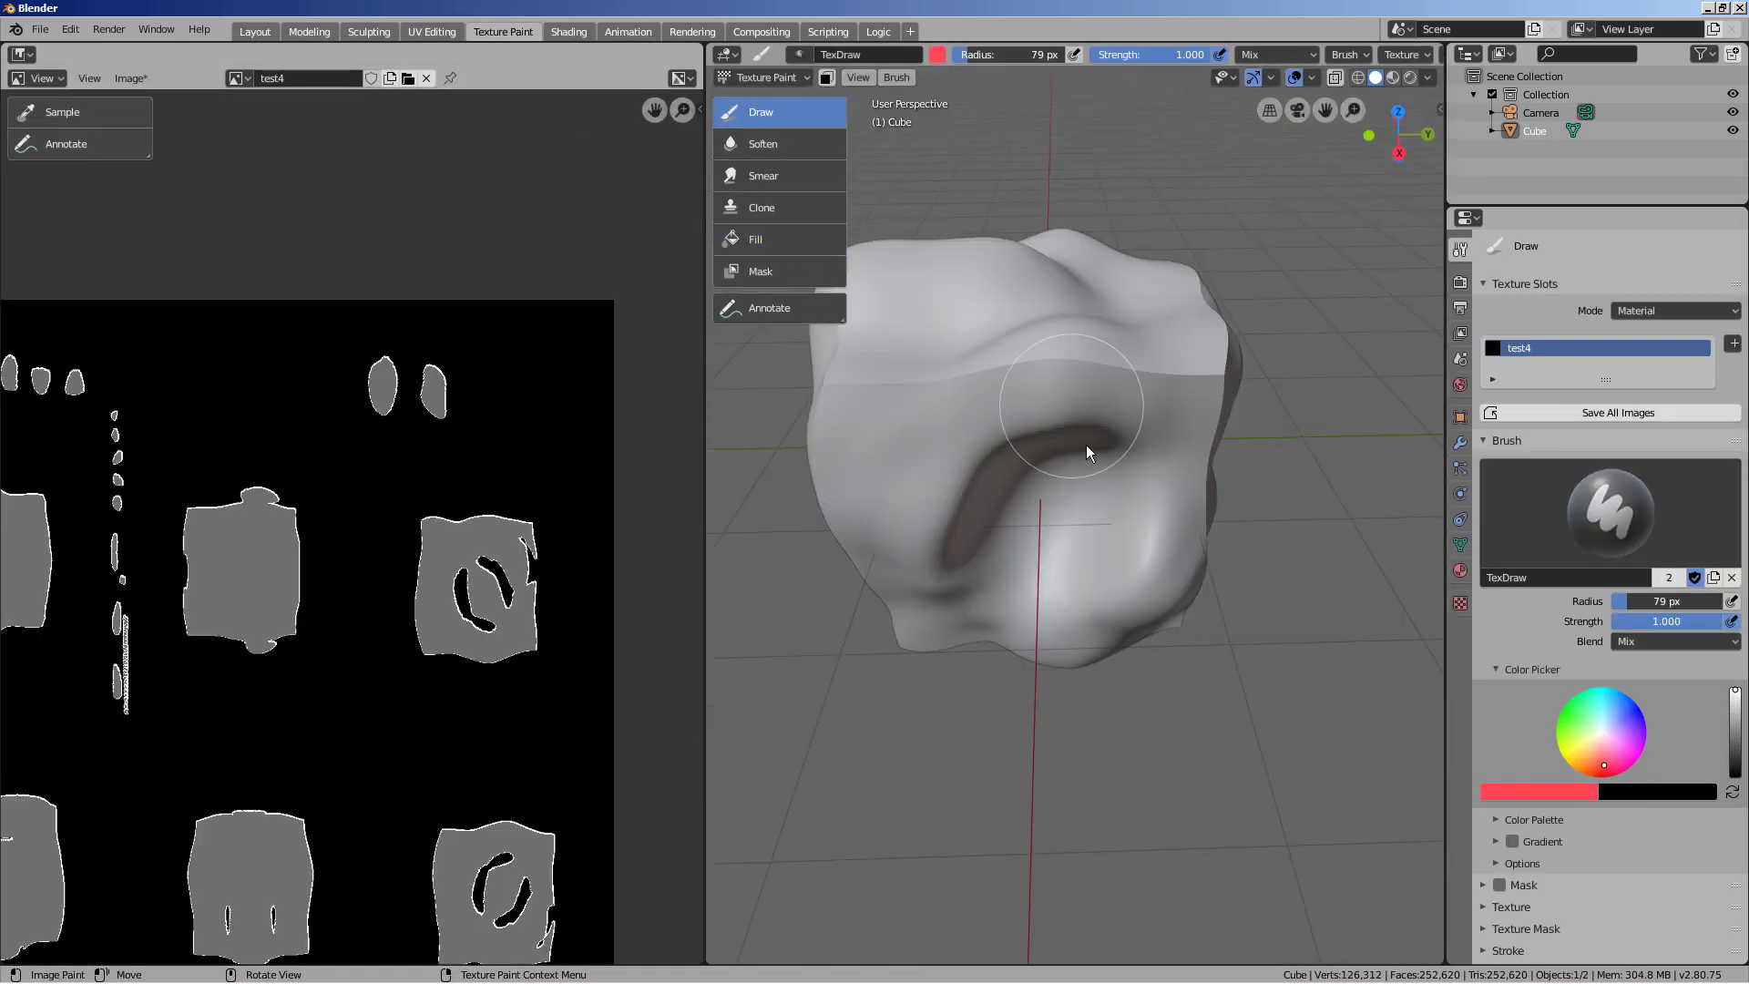
# Switch the brush colour to green and paint a long stroke across one side of the model on test4
pyautogui.moveTo(1086, 445); pyautogui.dragTo(1073, 440, button='middle')
pyautogui.scroll(5, 1079, 443)
pyautogui.moveTo(1062, 228)
pyautogui.mouseDown()
pyautogui.moveTo(998, 446)
pyautogui.moveTo(920, 615)
pyautogui.mouseUp()
pyautogui.scroll(-4, 296, 226)
pyautogui.scroll(6, 296, 226)
pyautogui.scroll(-6, 296, 226)
pyautogui.scroll(4, 1173, 513)
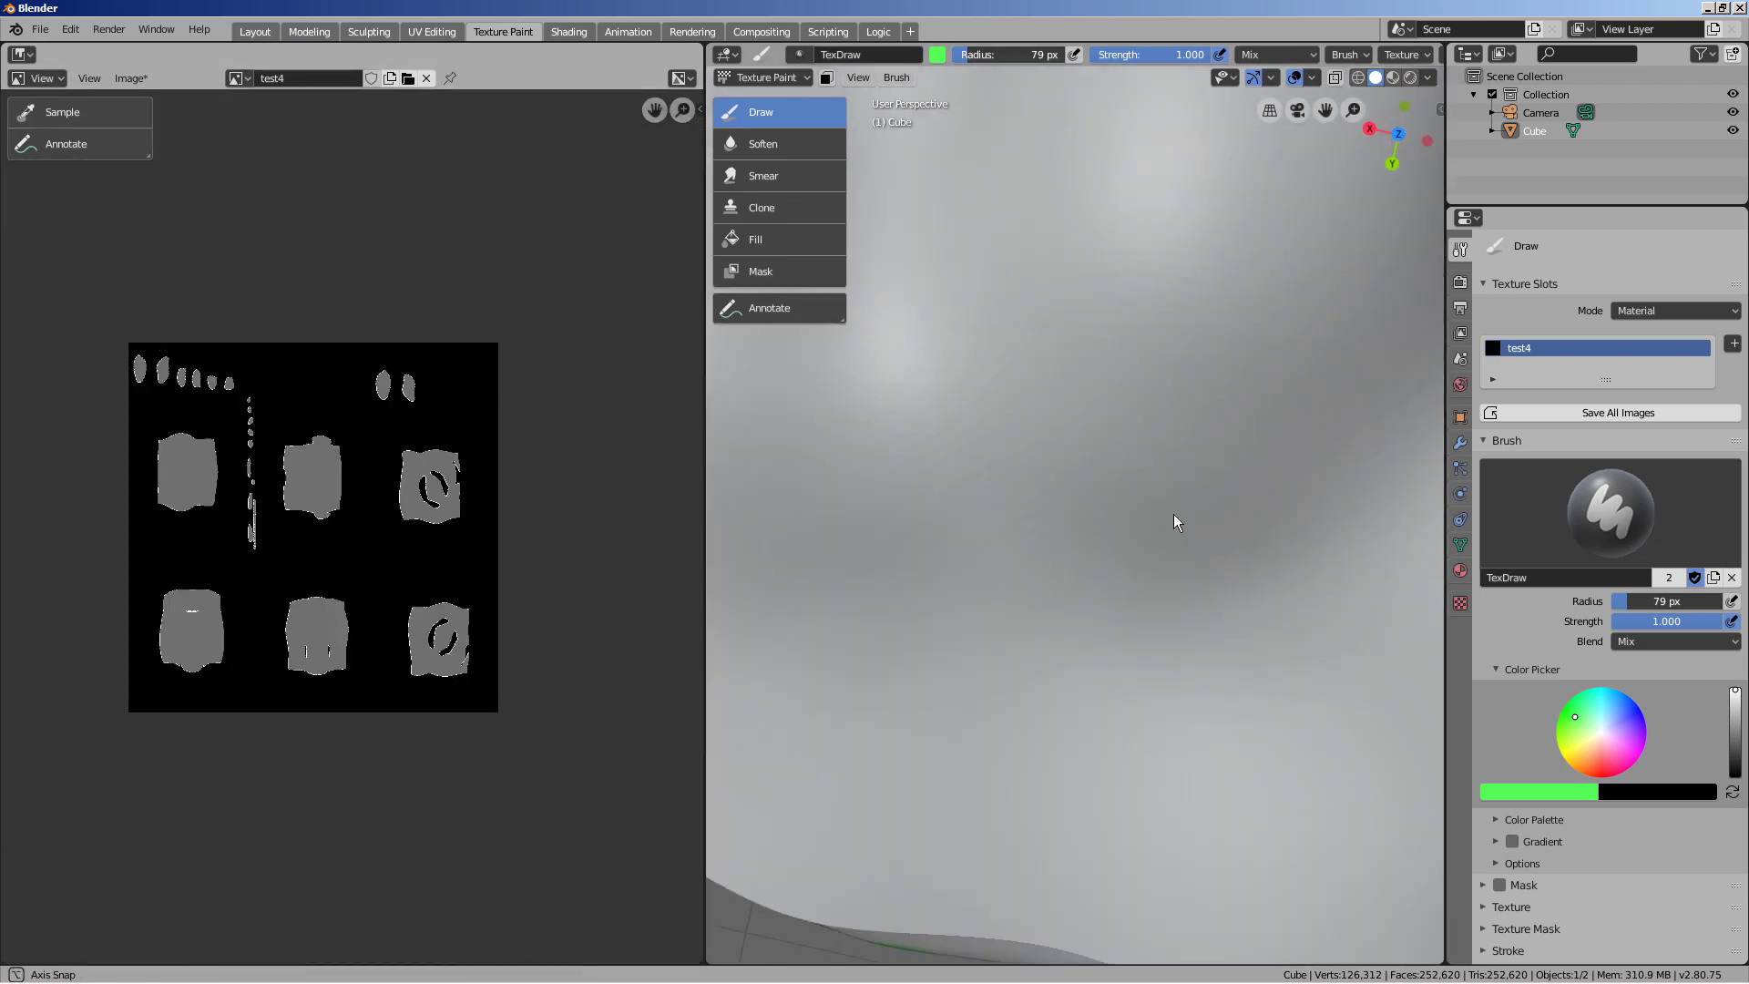
pyautogui.moveTo(1173, 514)
pyautogui.mouseDown(button='middle')
pyautogui.moveTo(1108, 396)
pyautogui.moveTo(1099, 570)
pyautogui.moveTo(1107, 455)
pyautogui.mouseUp(button='middle')
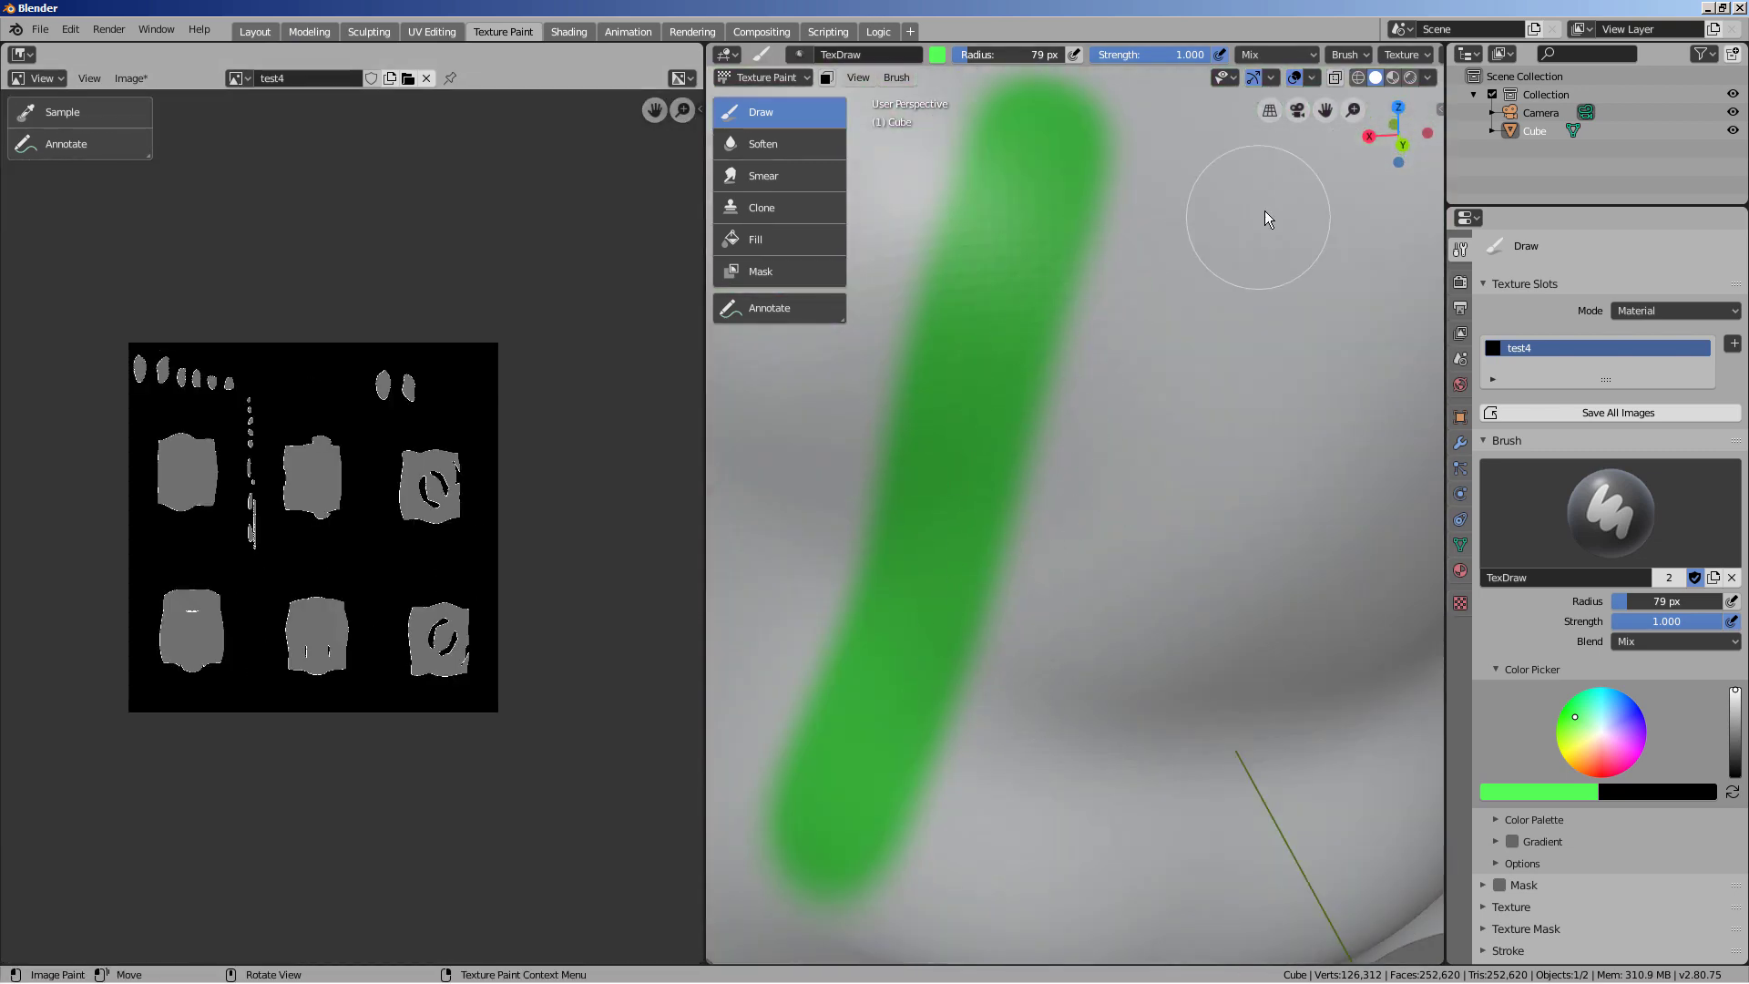
# Paint another green stroke on that side and cover the area around the hollow on the model in green
pyautogui.scroll(-5, 1257, 215)
pyautogui.moveTo(1257, 215)
pyautogui.mouseDown(button='middle')
pyautogui.moveTo(1062, 578)
pyautogui.moveTo(1078, 379)
pyautogui.moveTo(914, 554)
pyautogui.moveTo(1074, 586)
pyautogui.moveTo(1144, 359)
pyautogui.mouseUp(button='middle')
pyautogui.scroll(5, 914, 553)
pyautogui.moveTo(1144, 359)
pyautogui.mouseDown()
pyautogui.moveTo(1222, 512)
pyautogui.moveTo(937, 570)
pyautogui.moveTo(866, 441)
pyautogui.moveTo(1074, 550)
pyautogui.moveTo(1275, 219)
pyautogui.mouseUp()
pyautogui.moveTo(1086, 397)
pyautogui.mouseDown()
pyautogui.moveTo(1205, 364)
pyautogui.moveTo(1149, 402)
pyautogui.moveTo(1021, 410)
pyautogui.mouseUp()
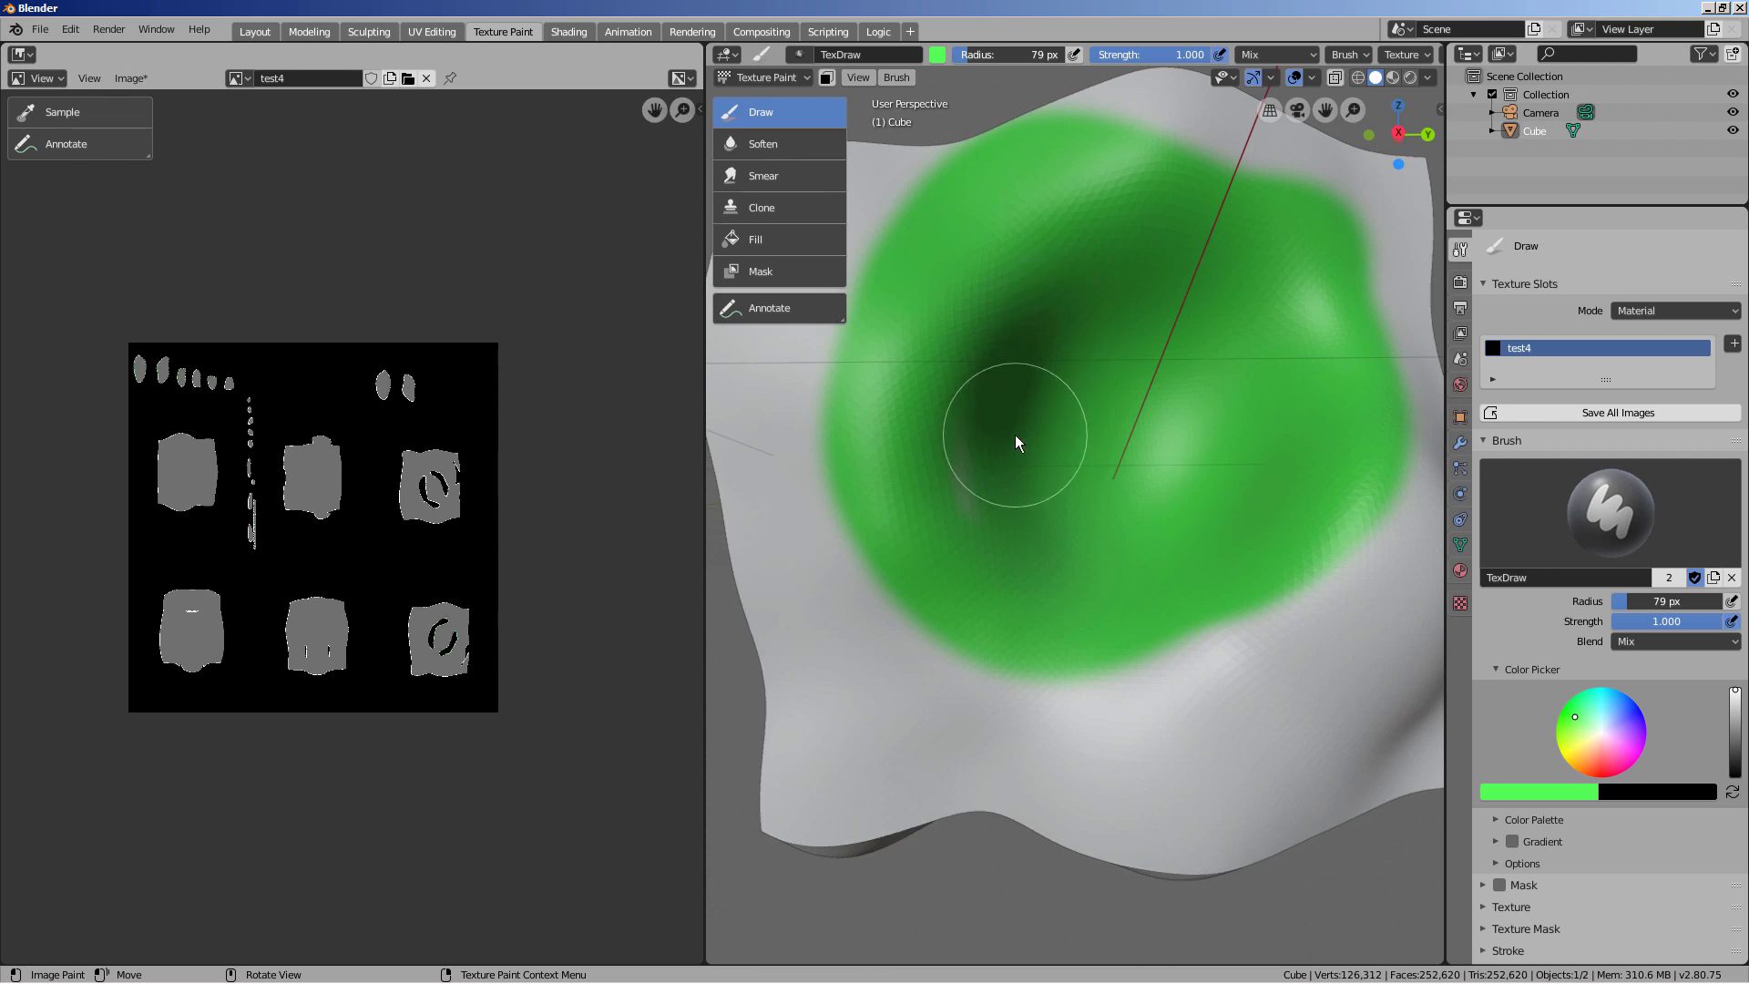
# Examine the model's unpainted sides for stray green specks and inspect the green areas of the test4 UV layout
pyautogui.scroll(-5, 1015, 435)
pyautogui.moveTo(987, 533)
pyautogui.mouseDown(button='middle')
pyautogui.moveTo(960, 598)
pyautogui.moveTo(1100, 510)
pyautogui.moveTo(1068, 478)
pyautogui.moveTo(1058, 410)
pyautogui.moveTo(925, 253)
pyautogui.mouseUp(button='middle')
pyautogui.scroll(6, 1035, 288)
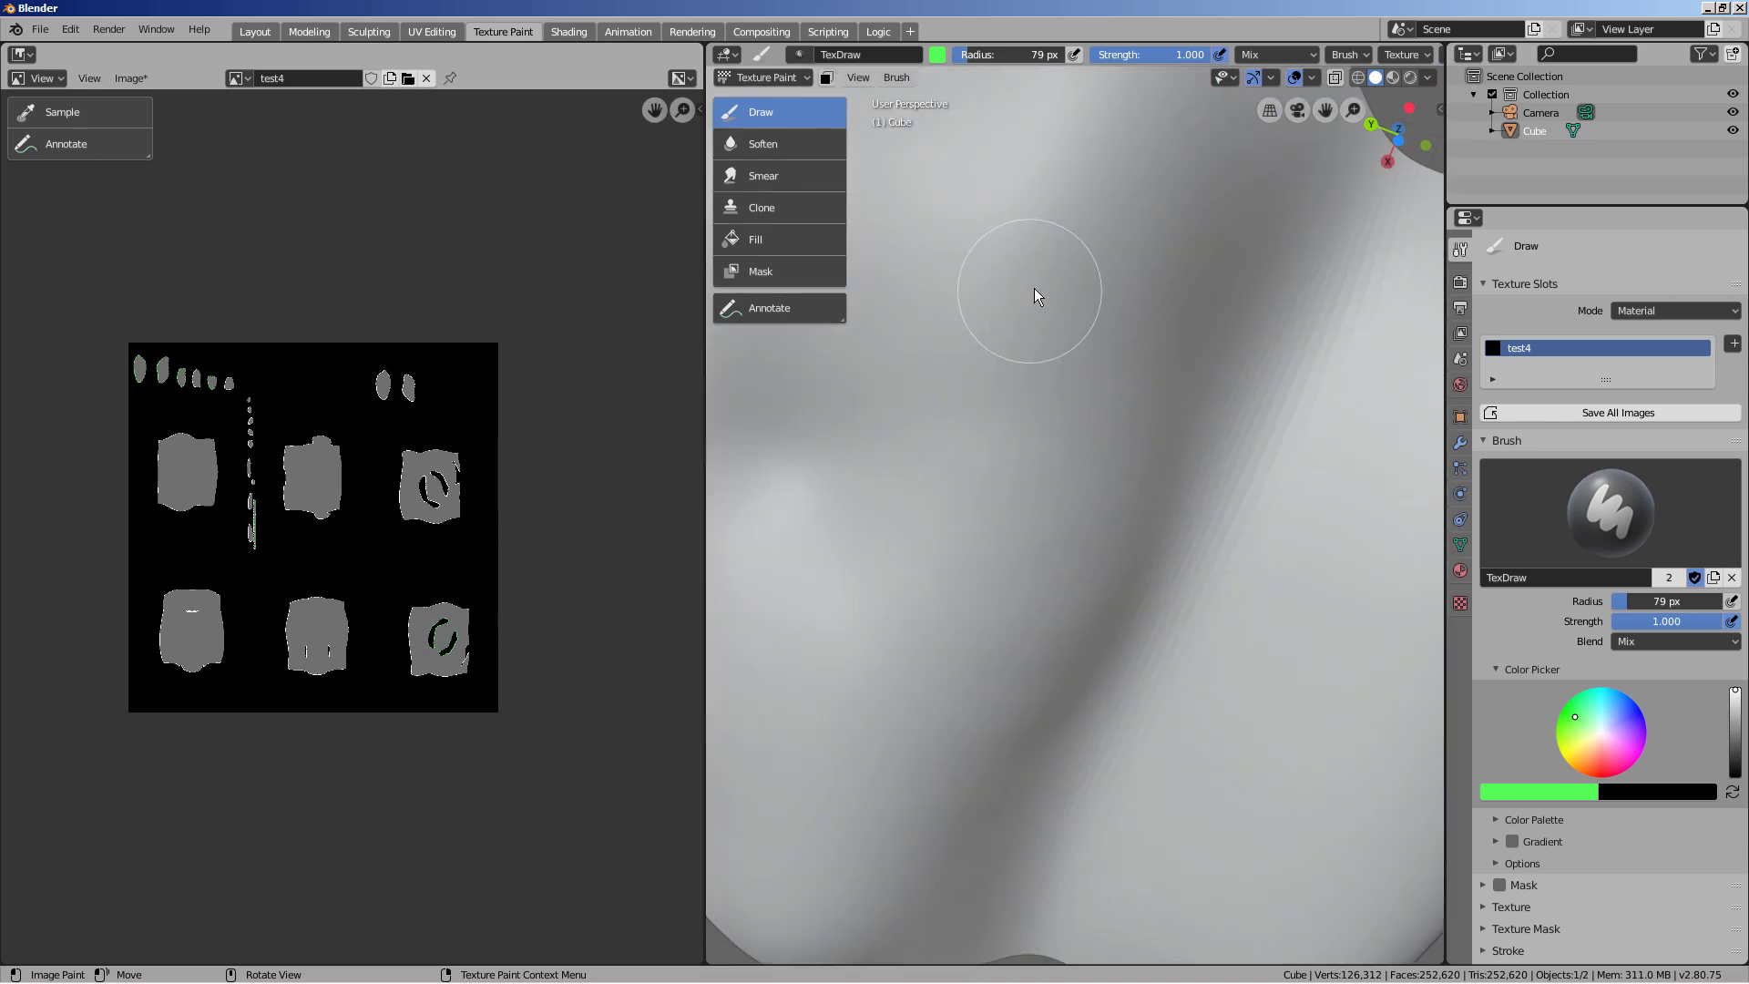
pyautogui.moveTo(1035, 288)
pyautogui.mouseDown(button='middle')
pyautogui.moveTo(1035, 363)
pyautogui.moveTo(948, 570)
pyautogui.mouseUp(button='middle')
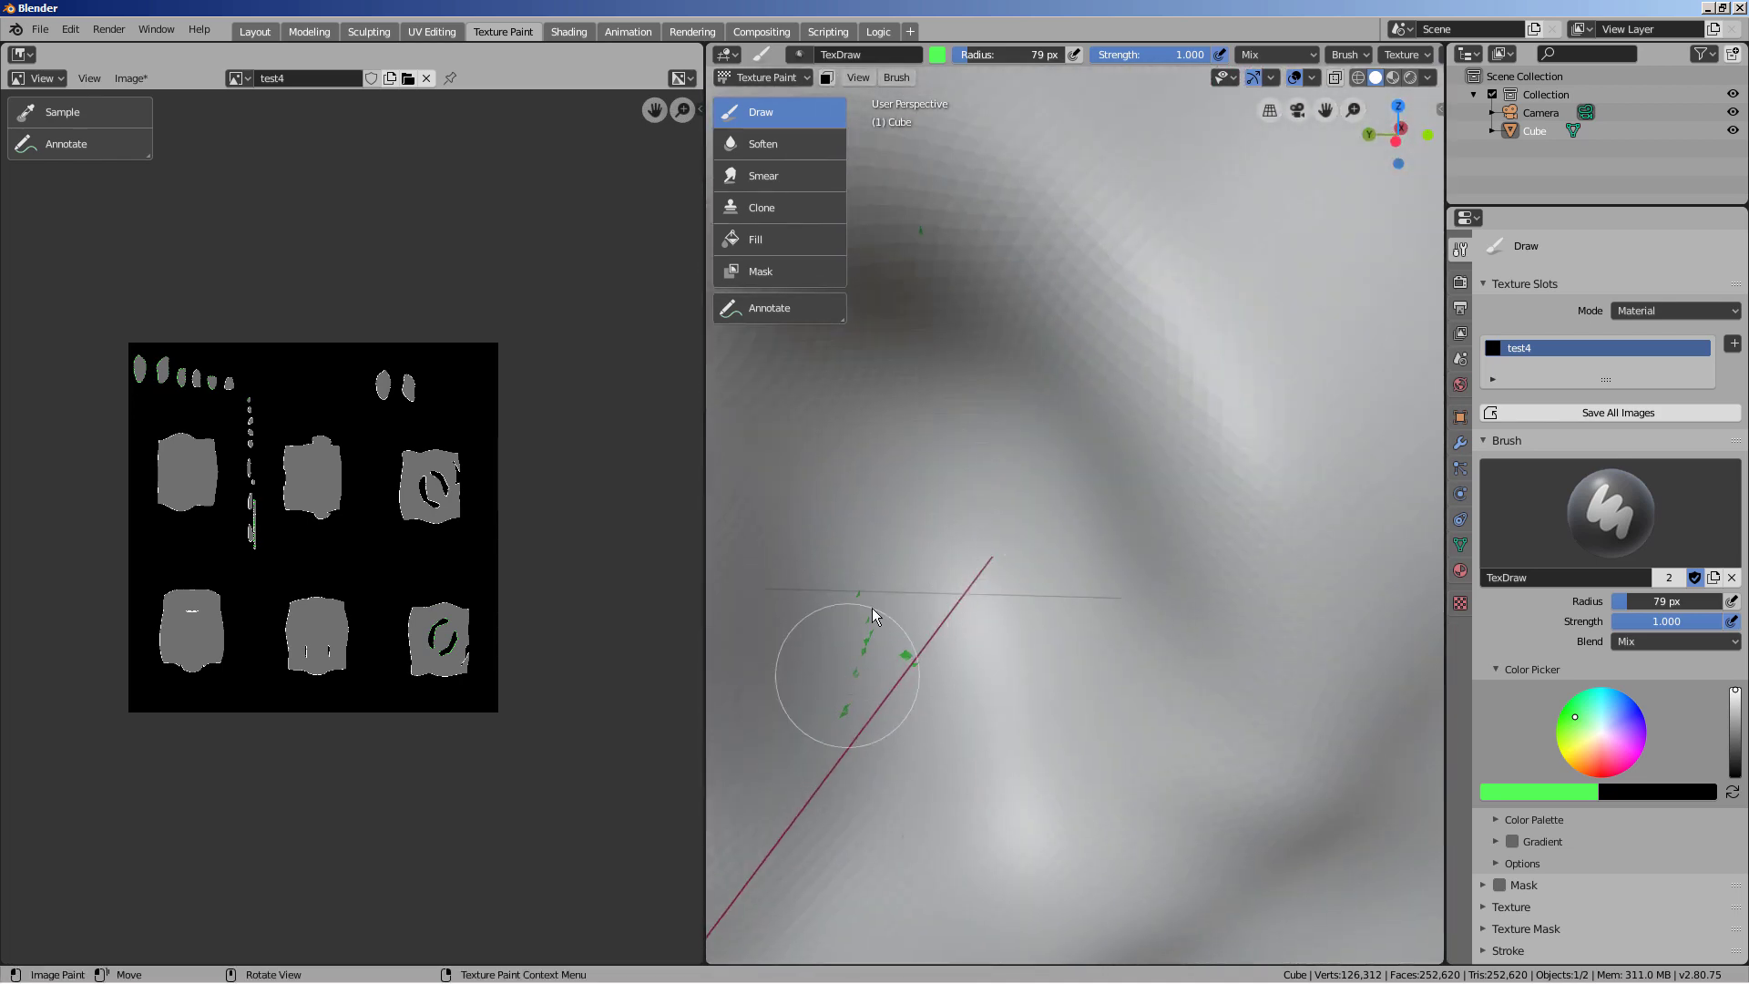
pyautogui.scroll(-5, 900, 676)
pyautogui.moveTo(1044, 521); pyautogui.dragTo(1089, 447, button='middle')
pyautogui.scroll(5, 1089, 450)
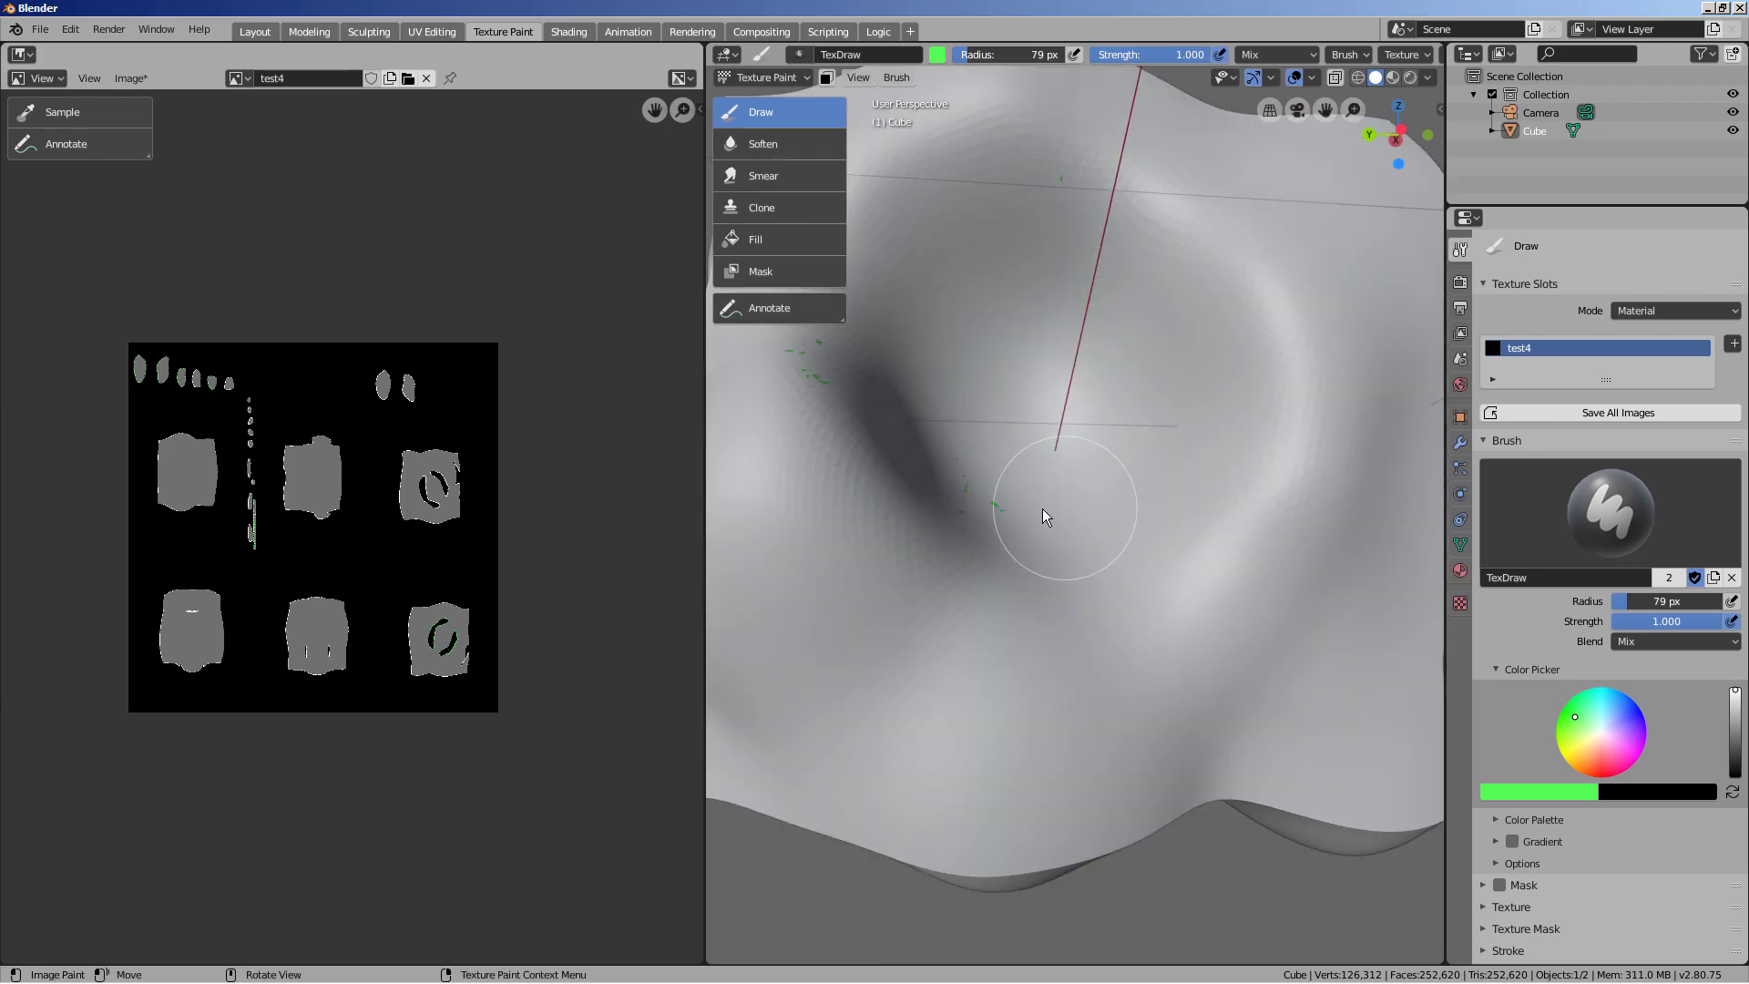
pyautogui.scroll(5, 355, 500)
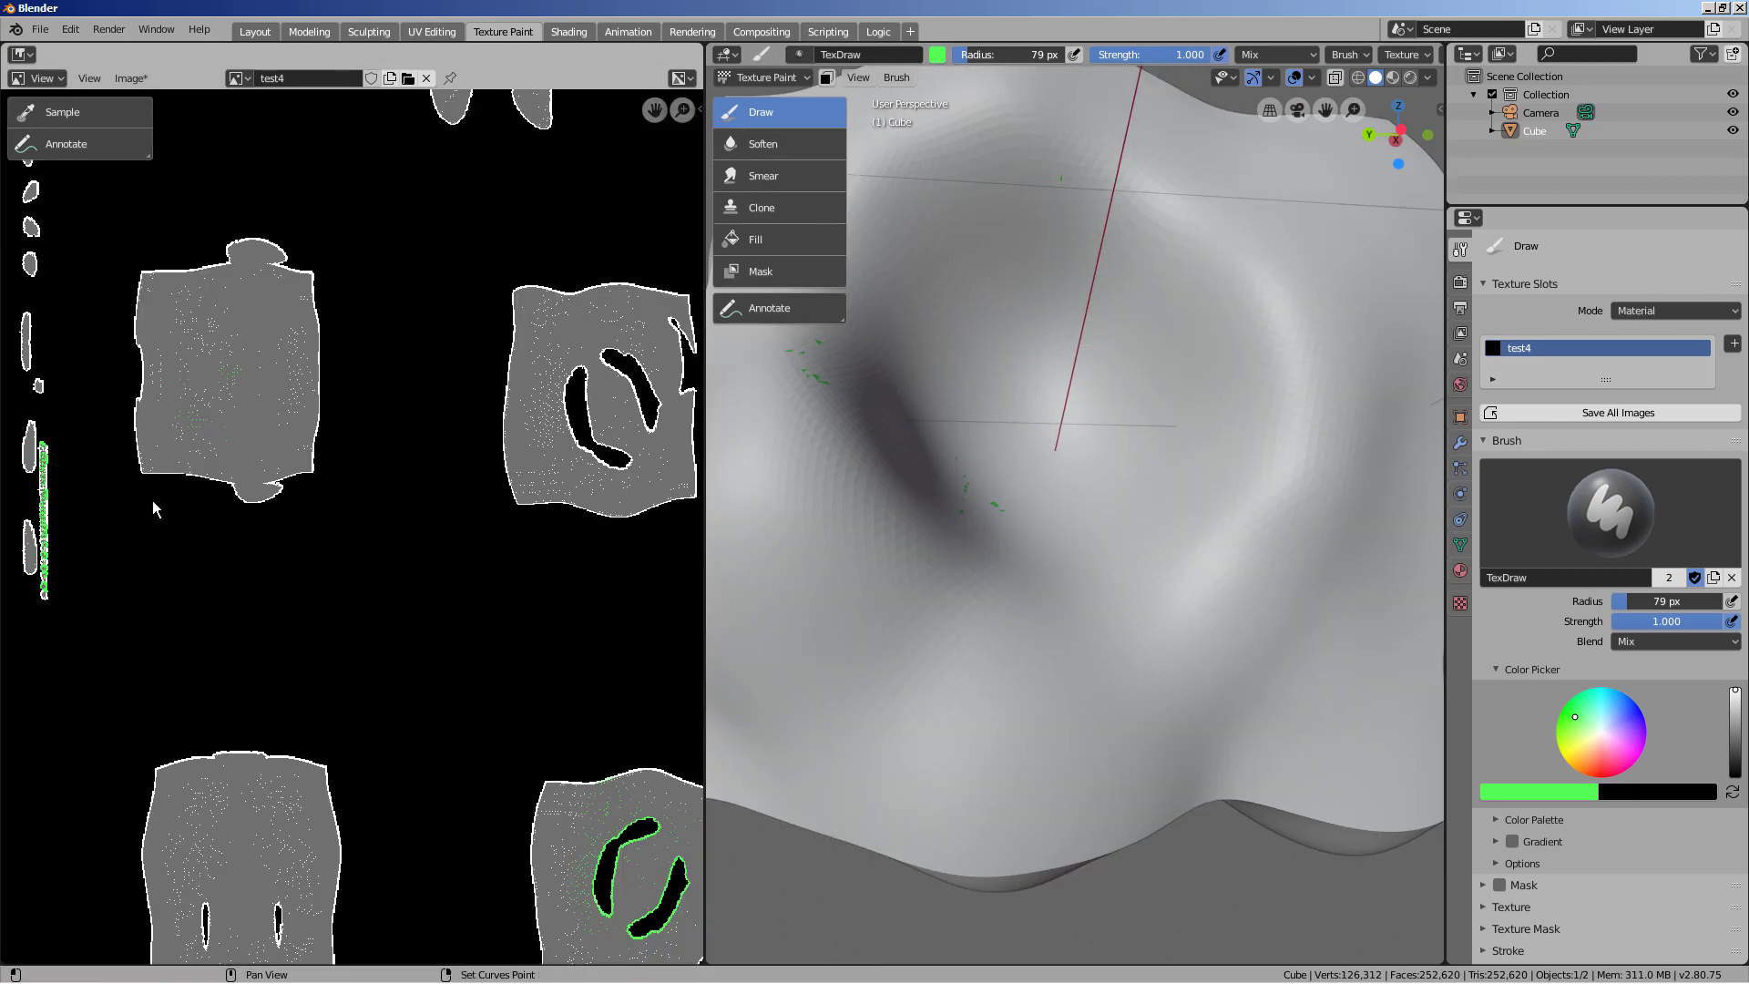
pyautogui.scroll(4, 41, 458)
pyautogui.moveTo(39, 457); pyautogui.dragTo(529, 733, button='middle')
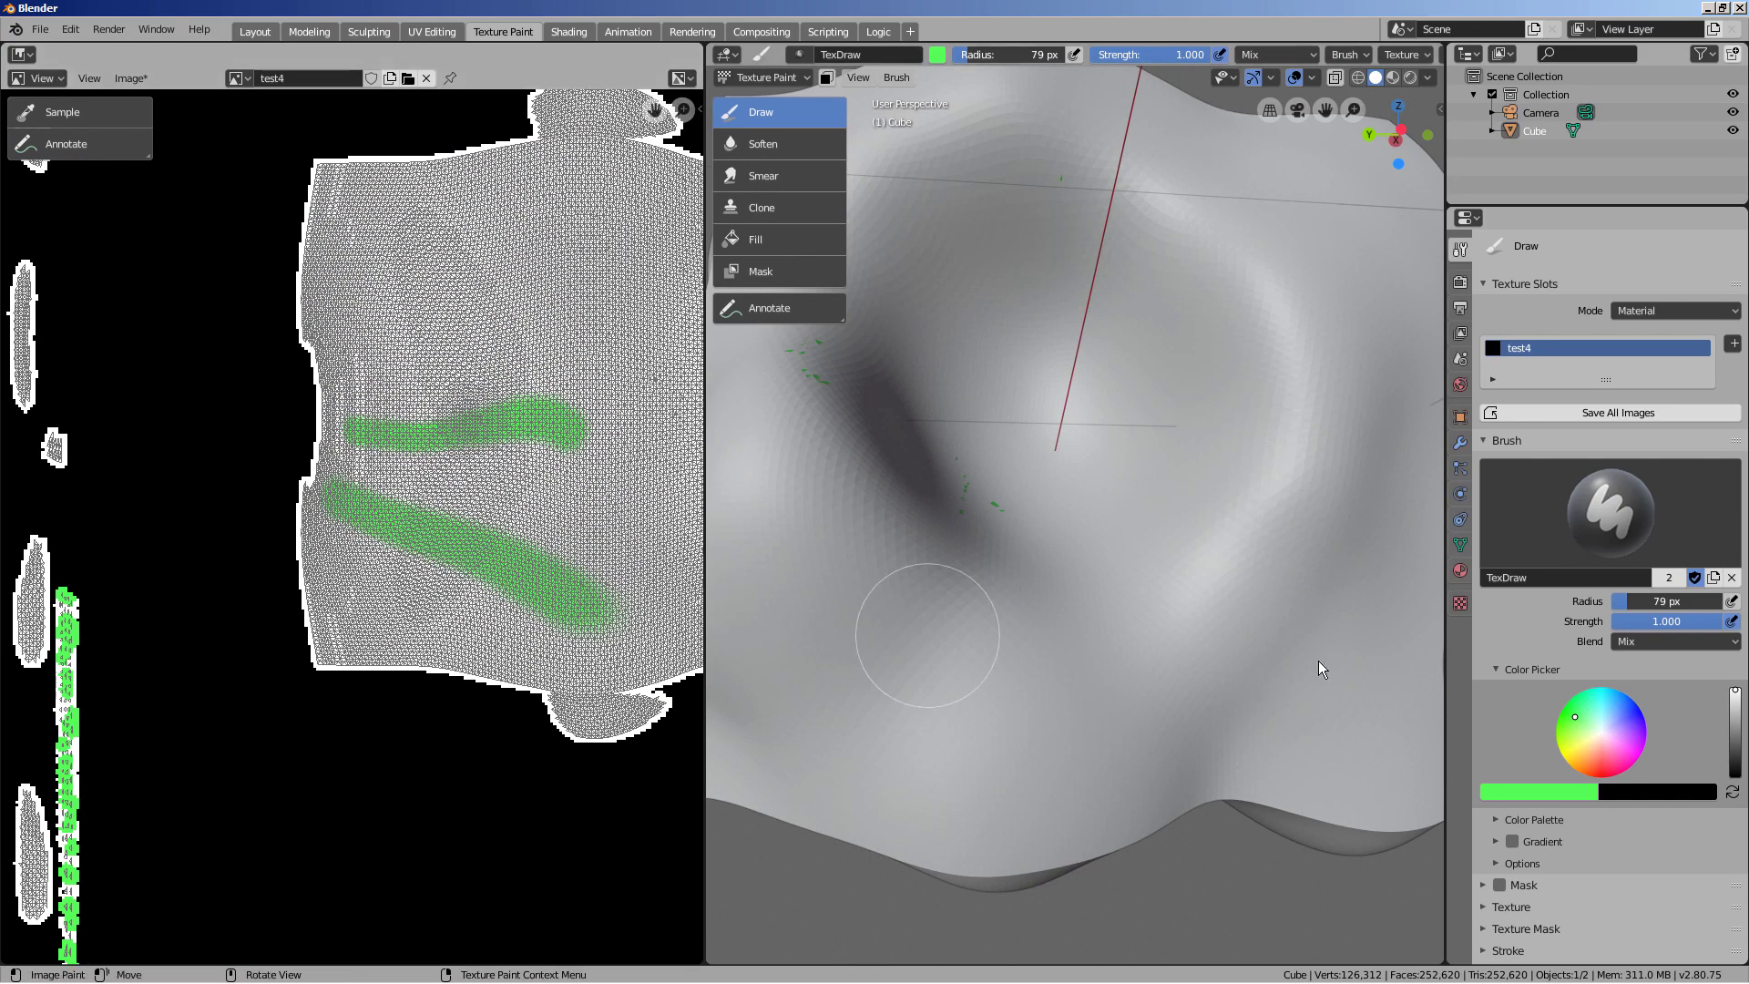
# Test a light red dab over the stray specks beside the hollow to trace them in the narrow UV strip, and undo it
pyautogui.click(993, 497)
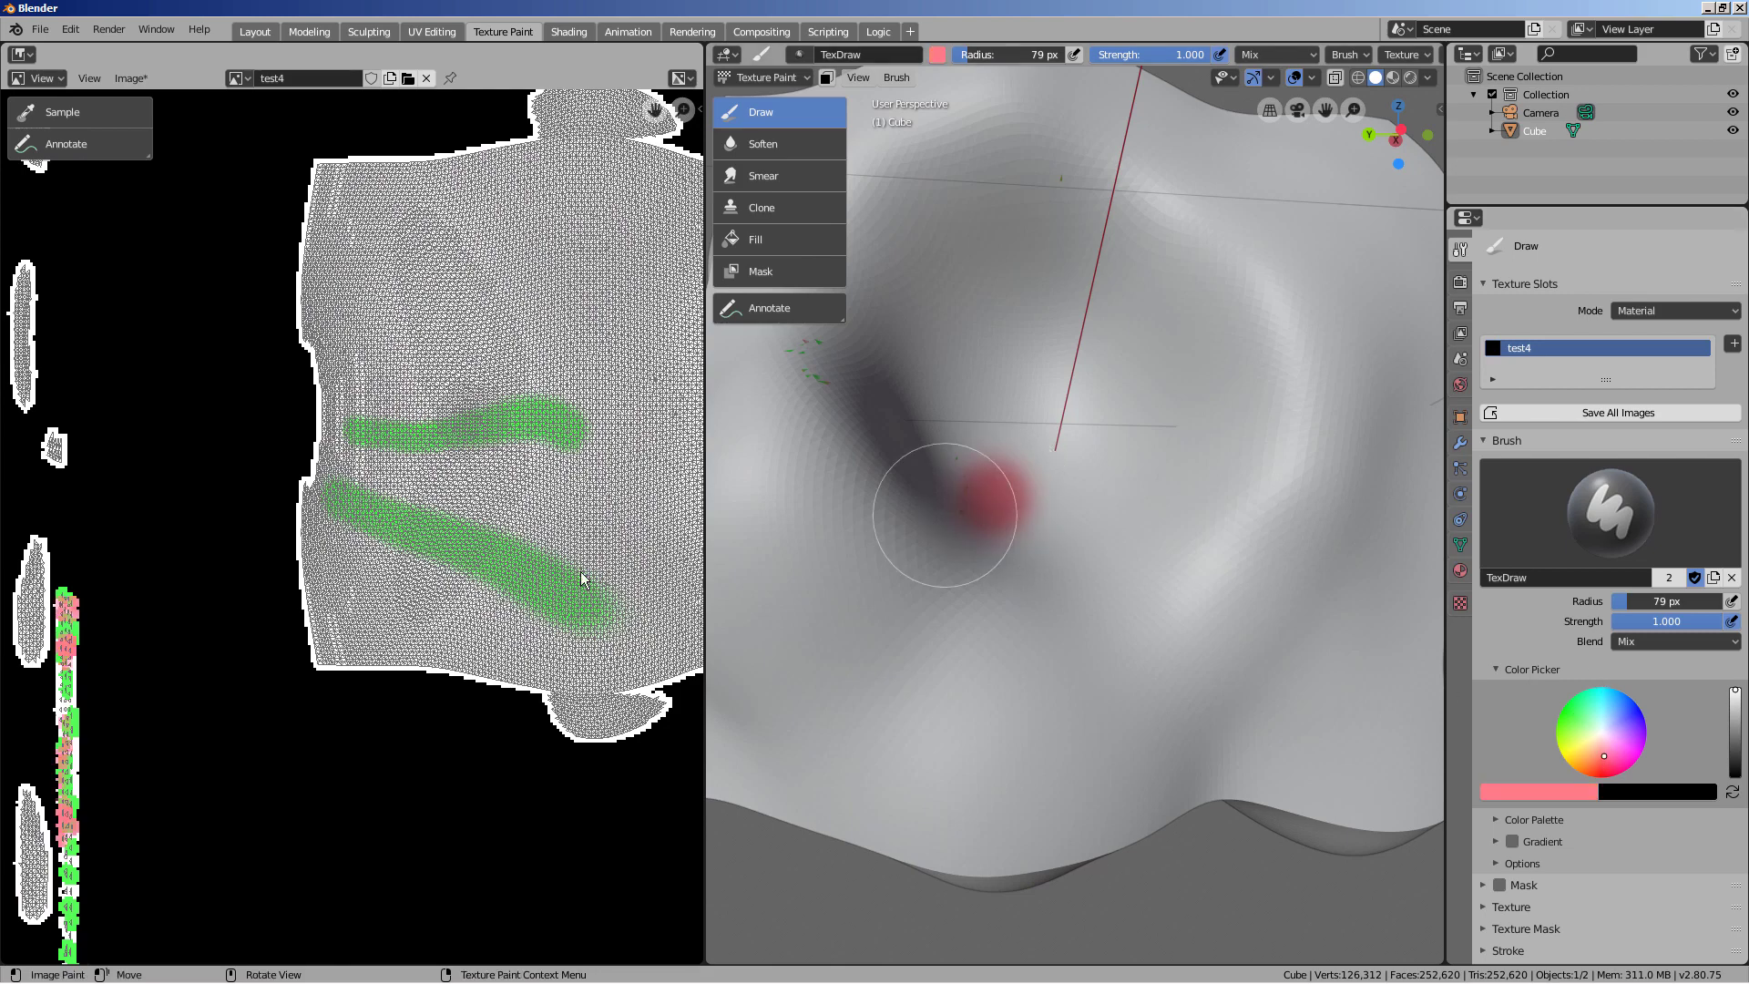
pyautogui.scroll(3, 57, 603)
pyautogui.scroll(5, 23, 422)
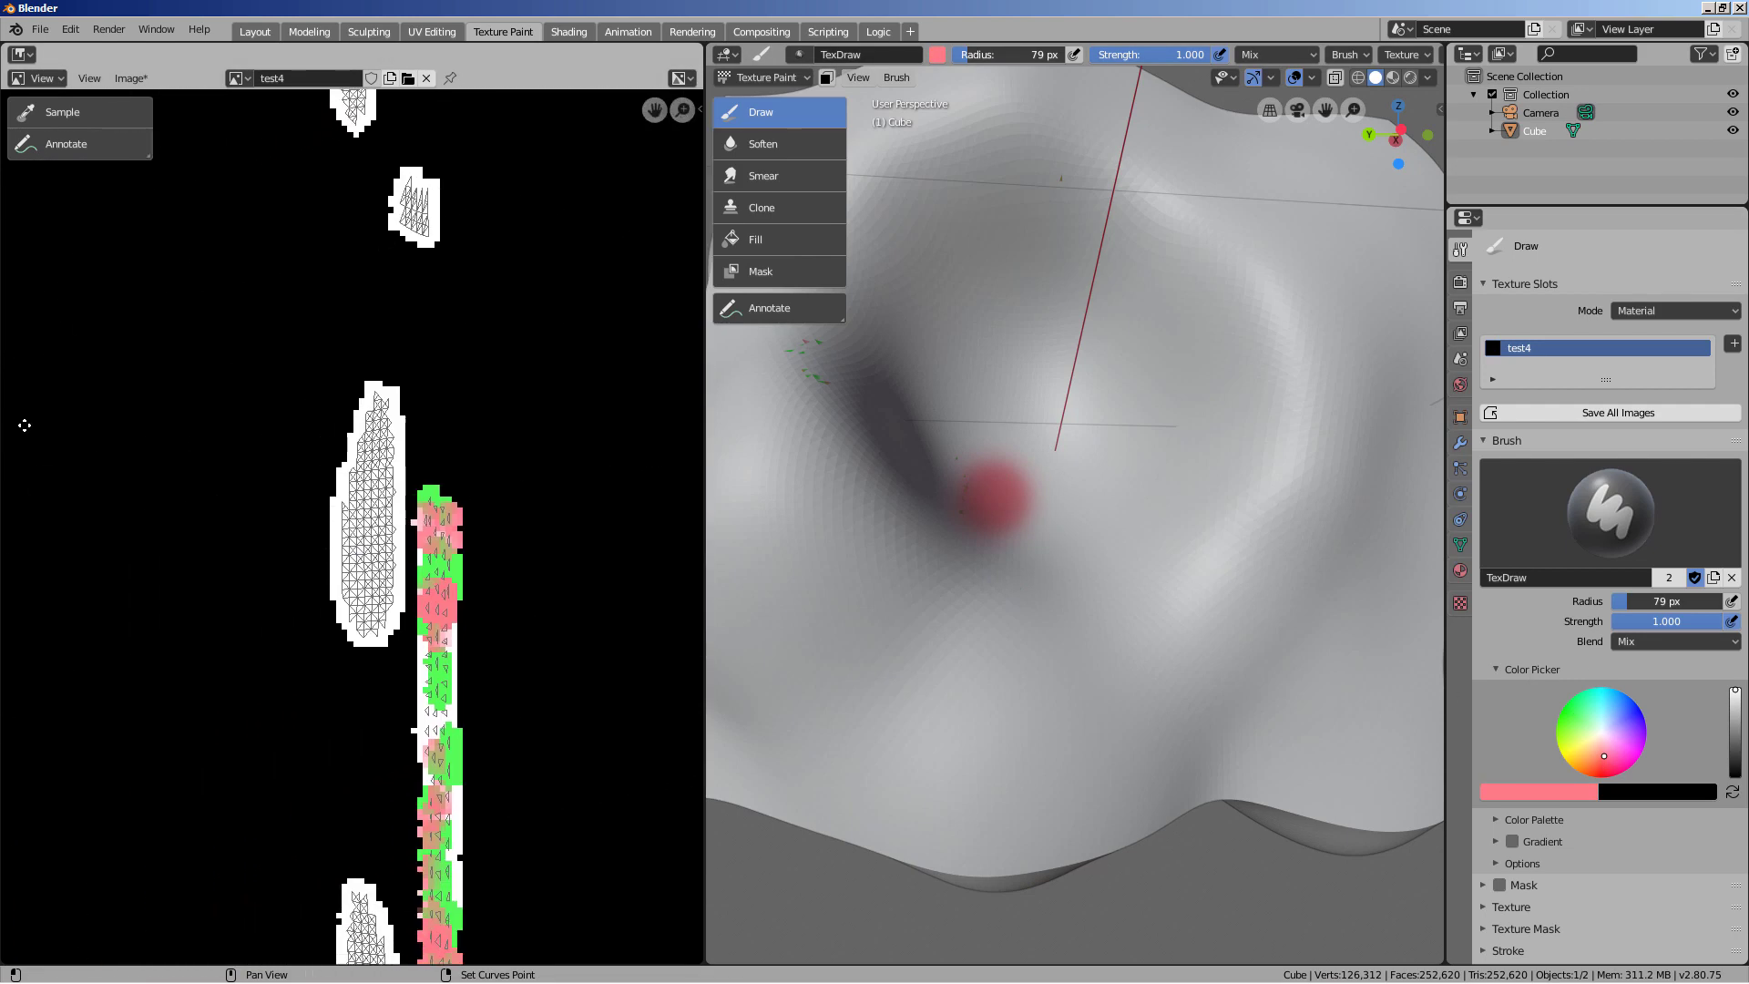
pyautogui.moveTo(23, 421); pyautogui.dragTo(364, 510, button='middle')
pyautogui.scroll(2, 597, 565)
pyautogui.moveTo(598, 565); pyautogui.dragTo(358, 515, button='middle')
pyautogui.scroll(2, 460, 533)
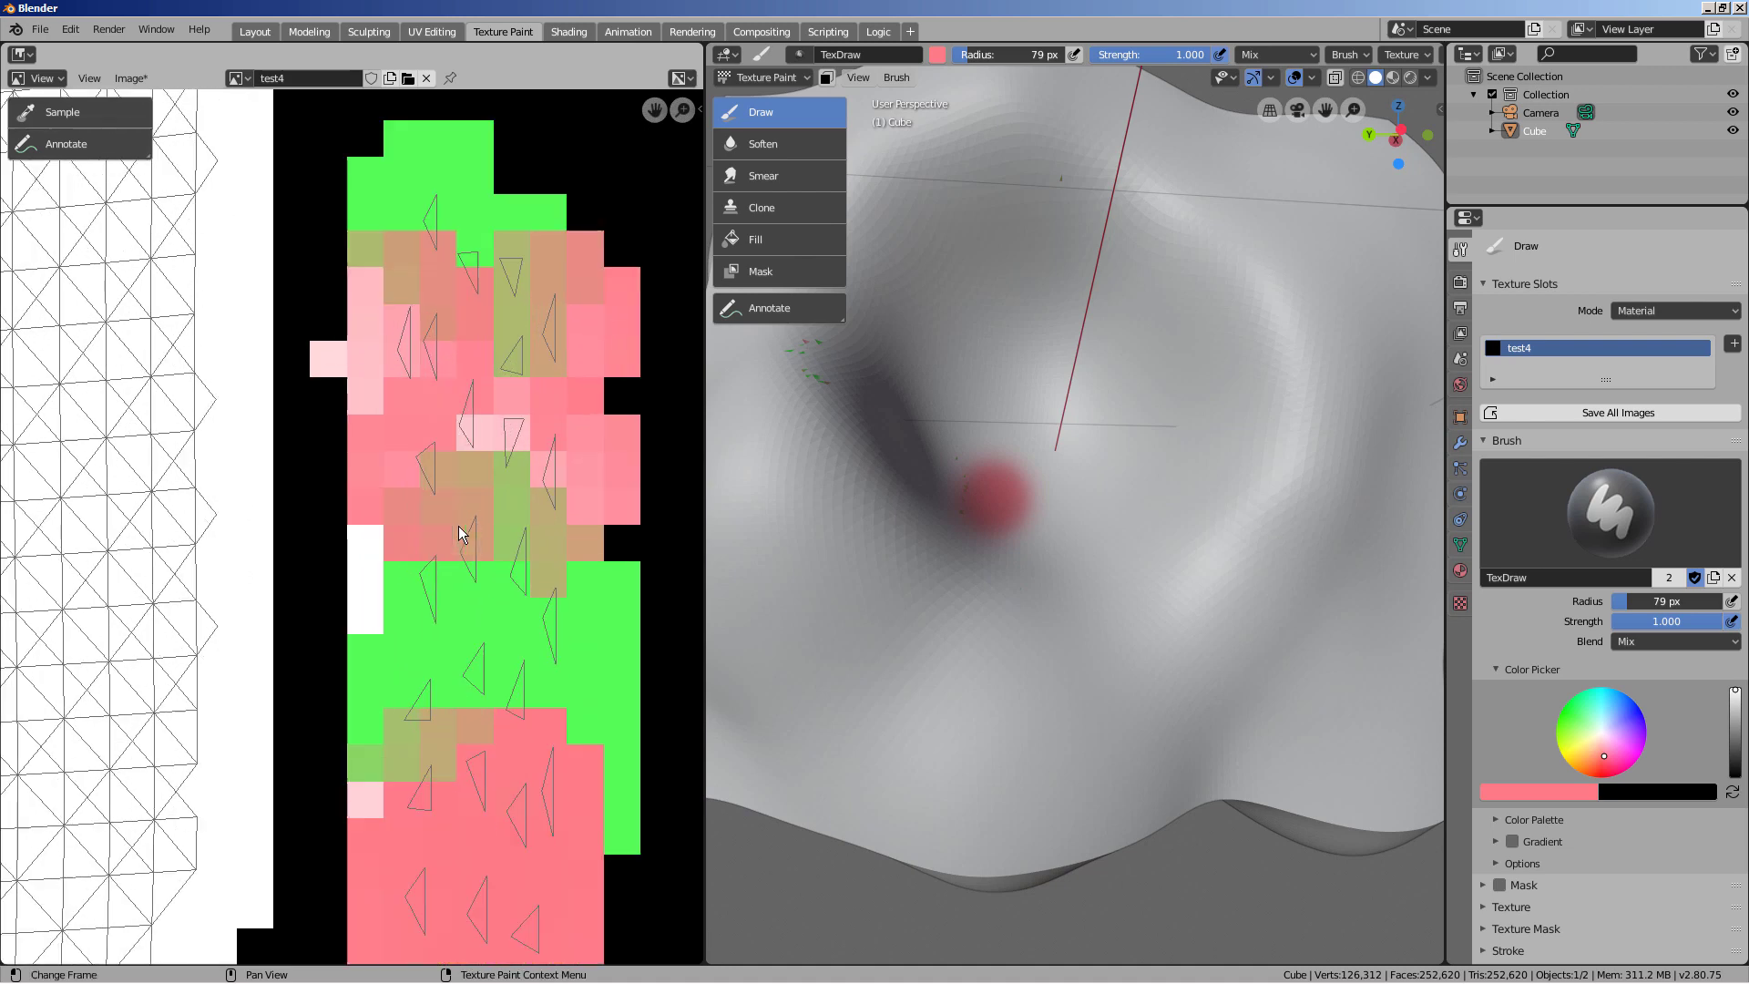
pyautogui.hotkey('ctrl', 'z')
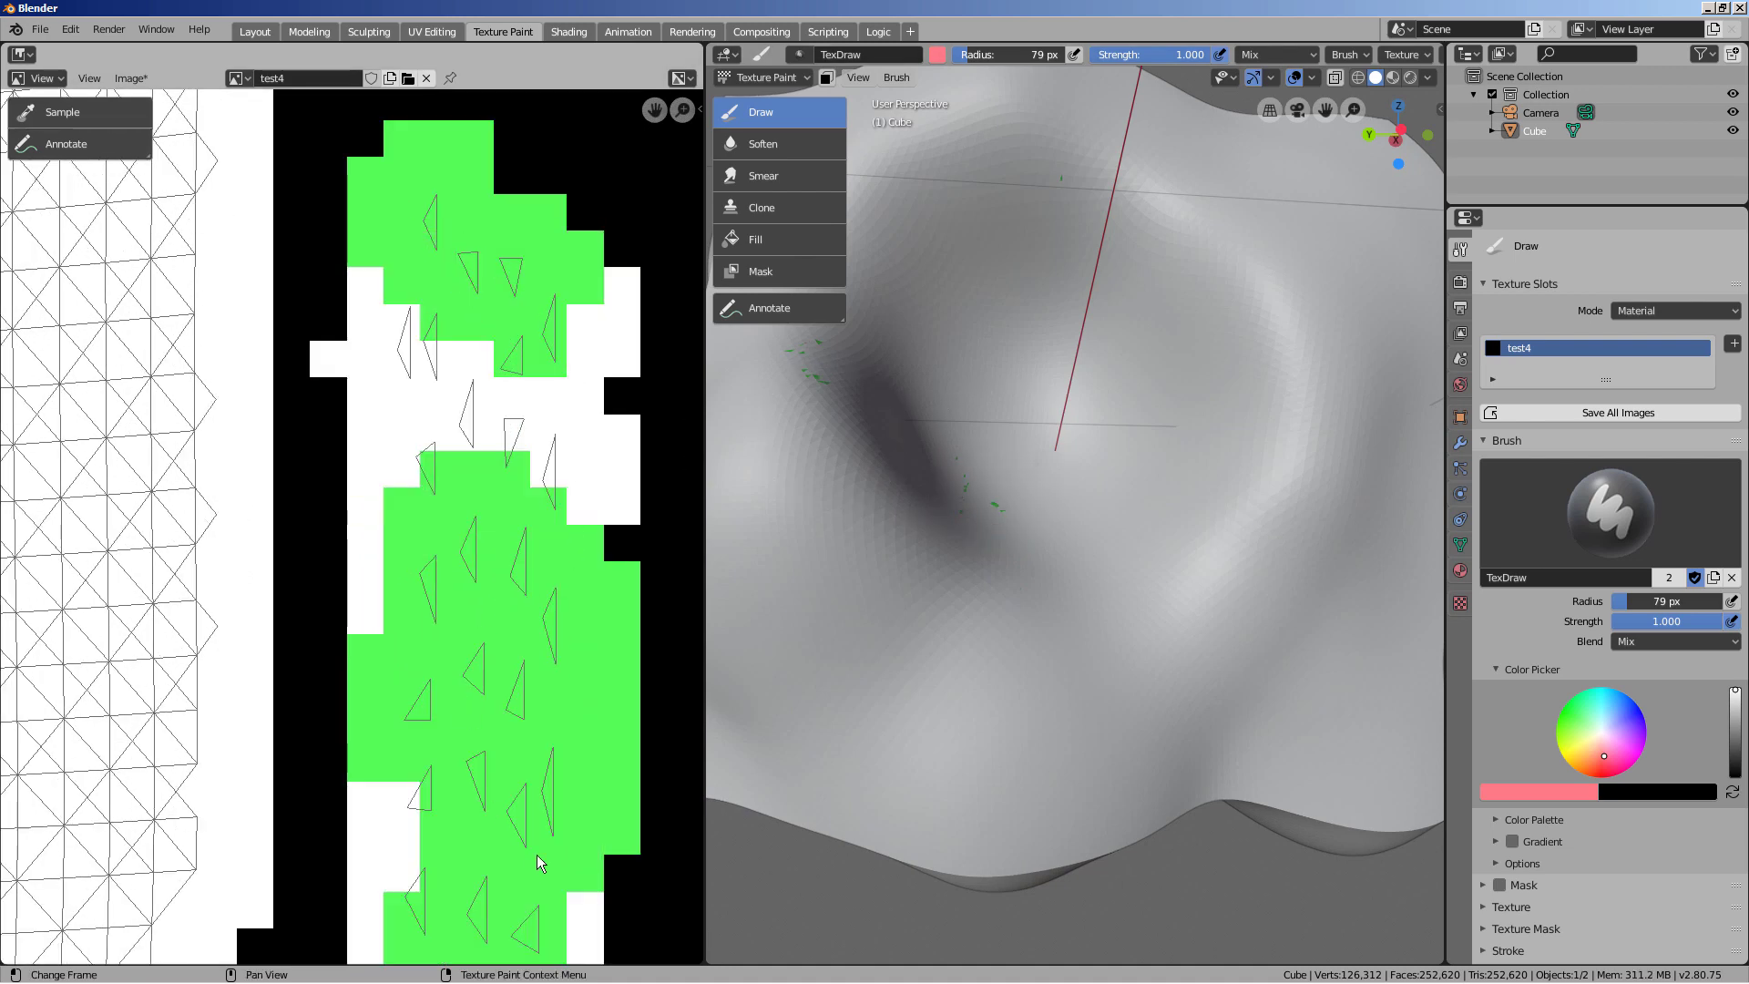
pyautogui.scroll(-8, 545, 773)
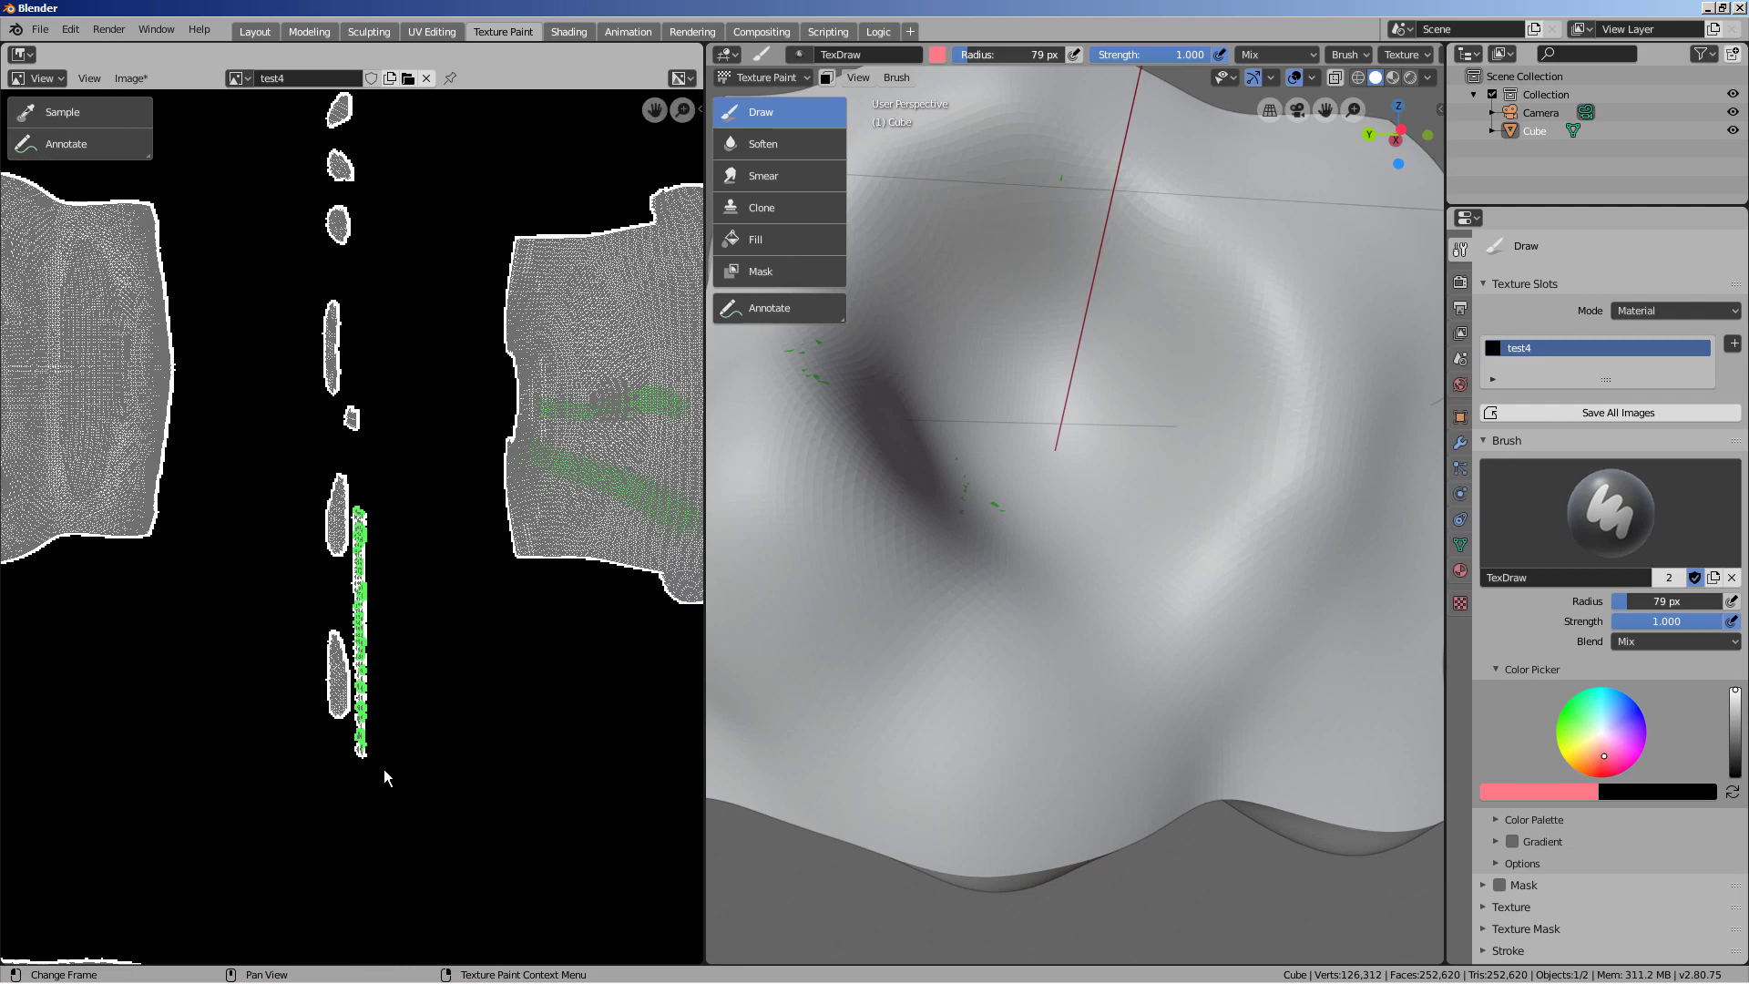
pyautogui.moveTo(533, 532); pyautogui.dragTo(420, 773, button='middle')
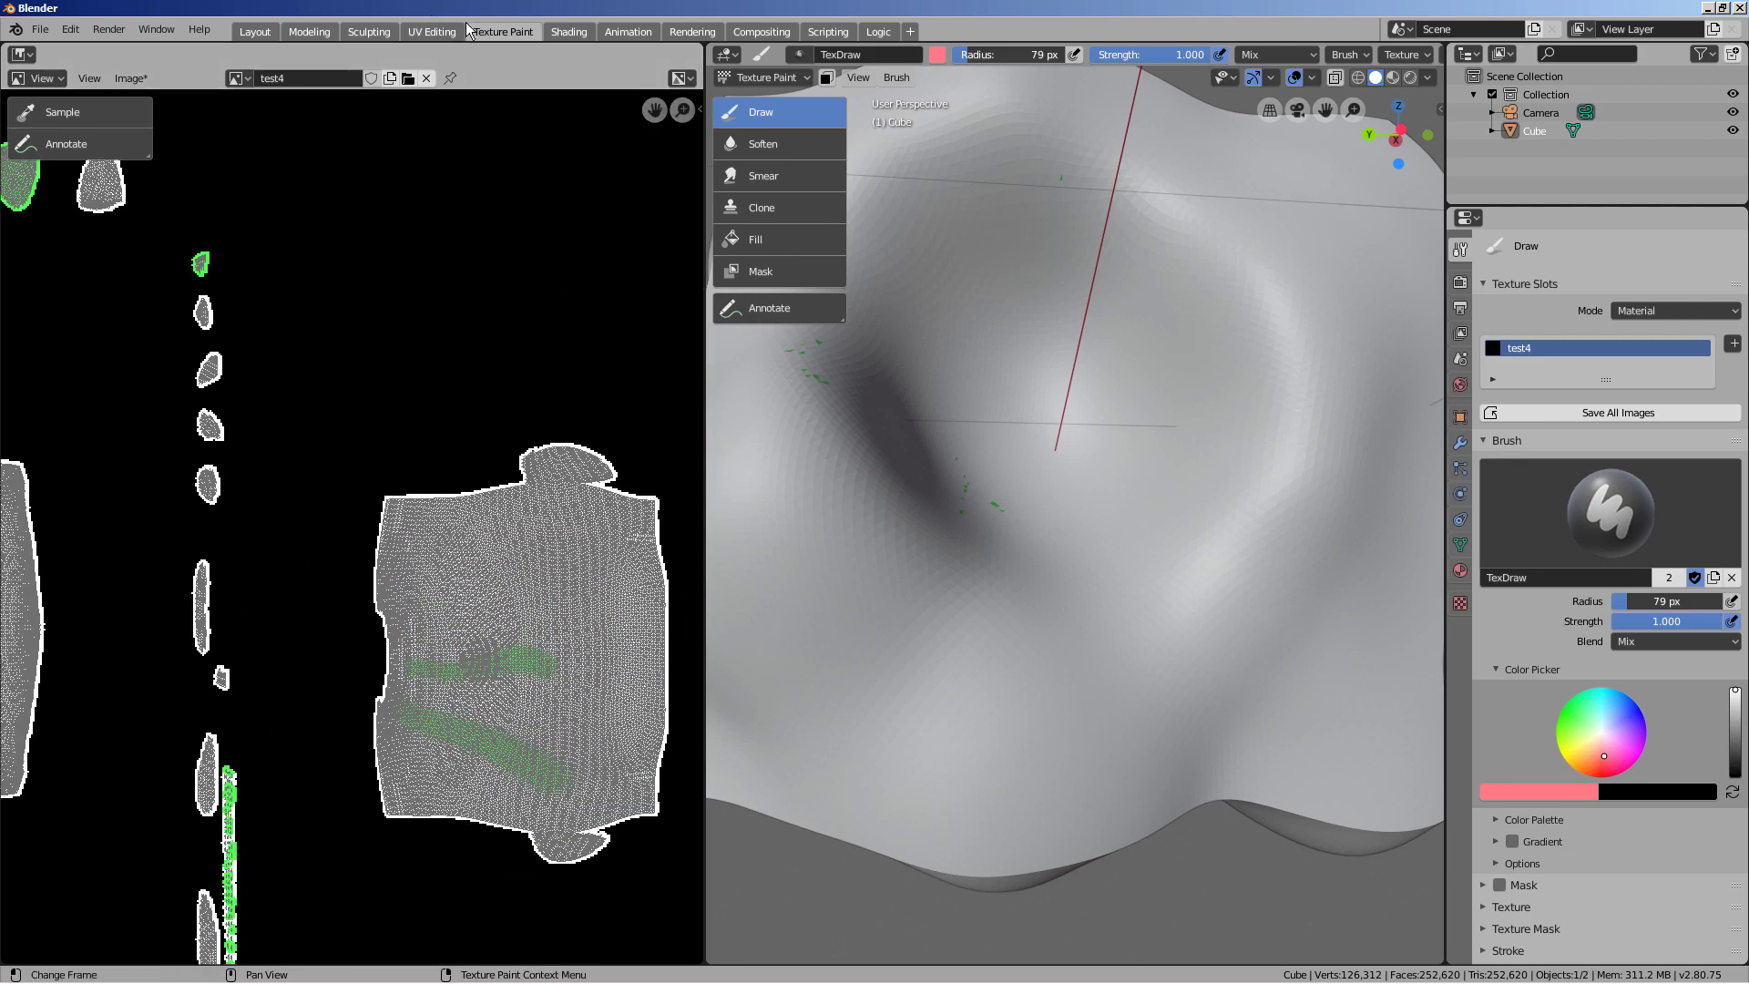
# Unlink test4 from the image editor and create a new blank image named test5
pyautogui.click(427, 78)
pyautogui.click(317, 80)
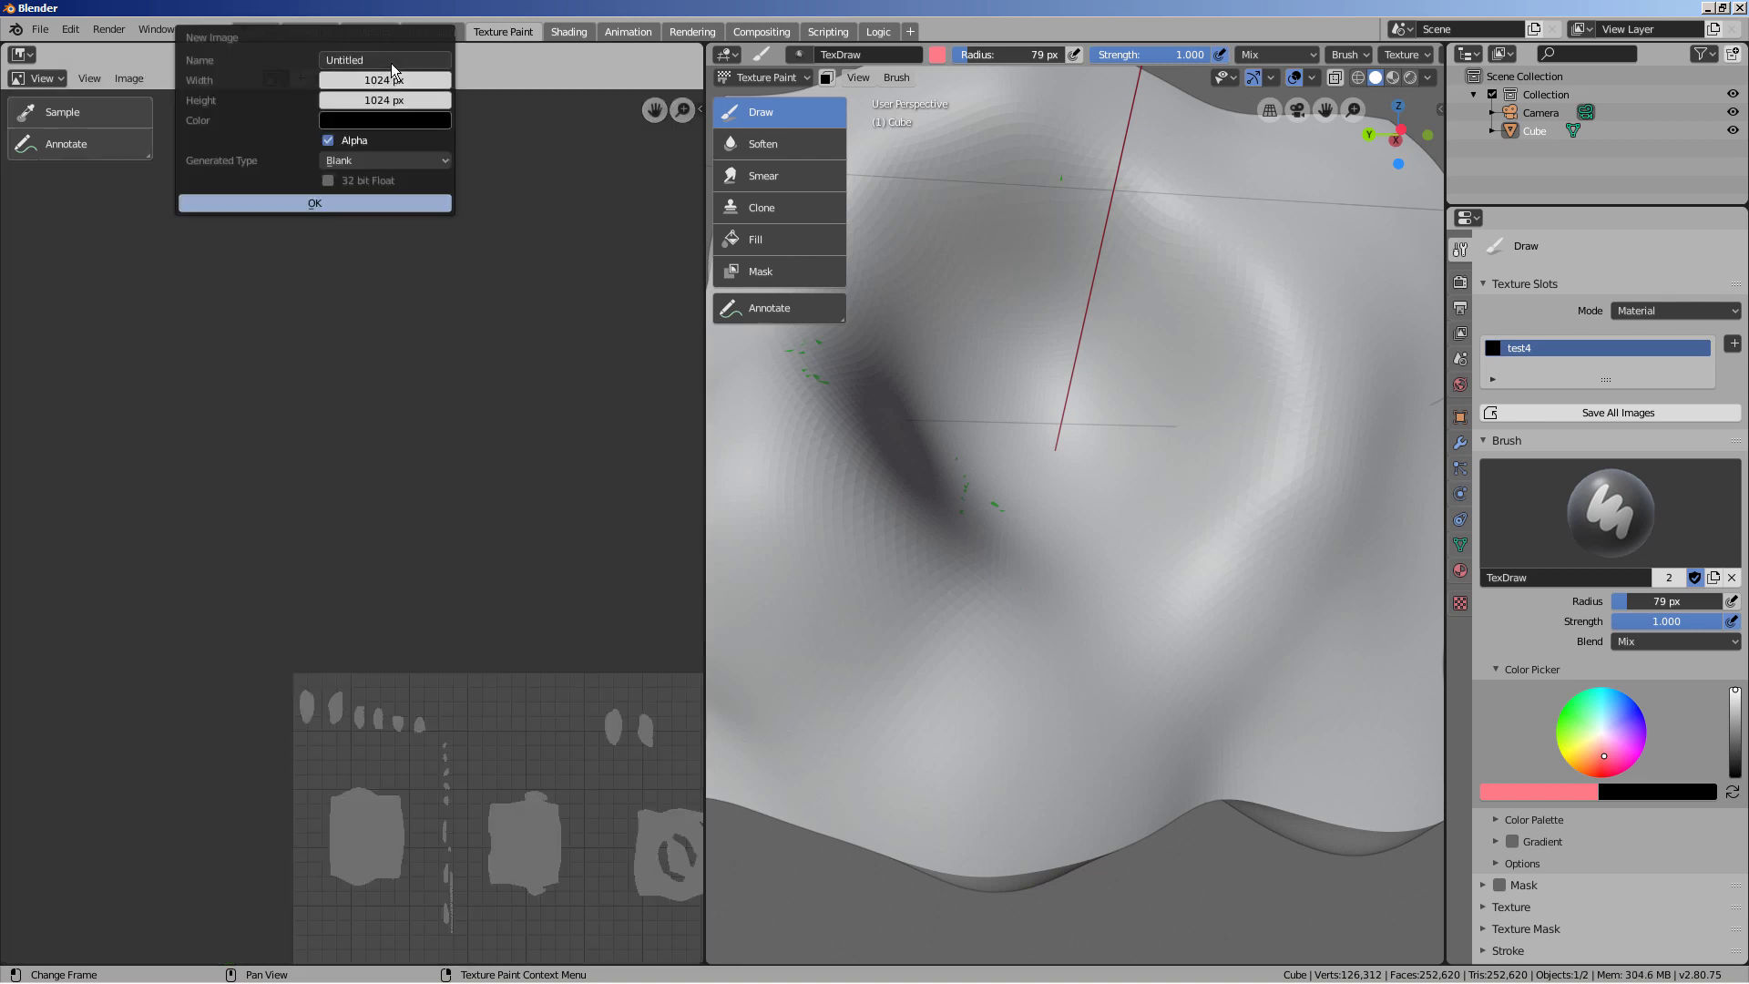
pyautogui.click(391, 62)
pyautogui.write('test5')
pyautogui.click(314, 203)
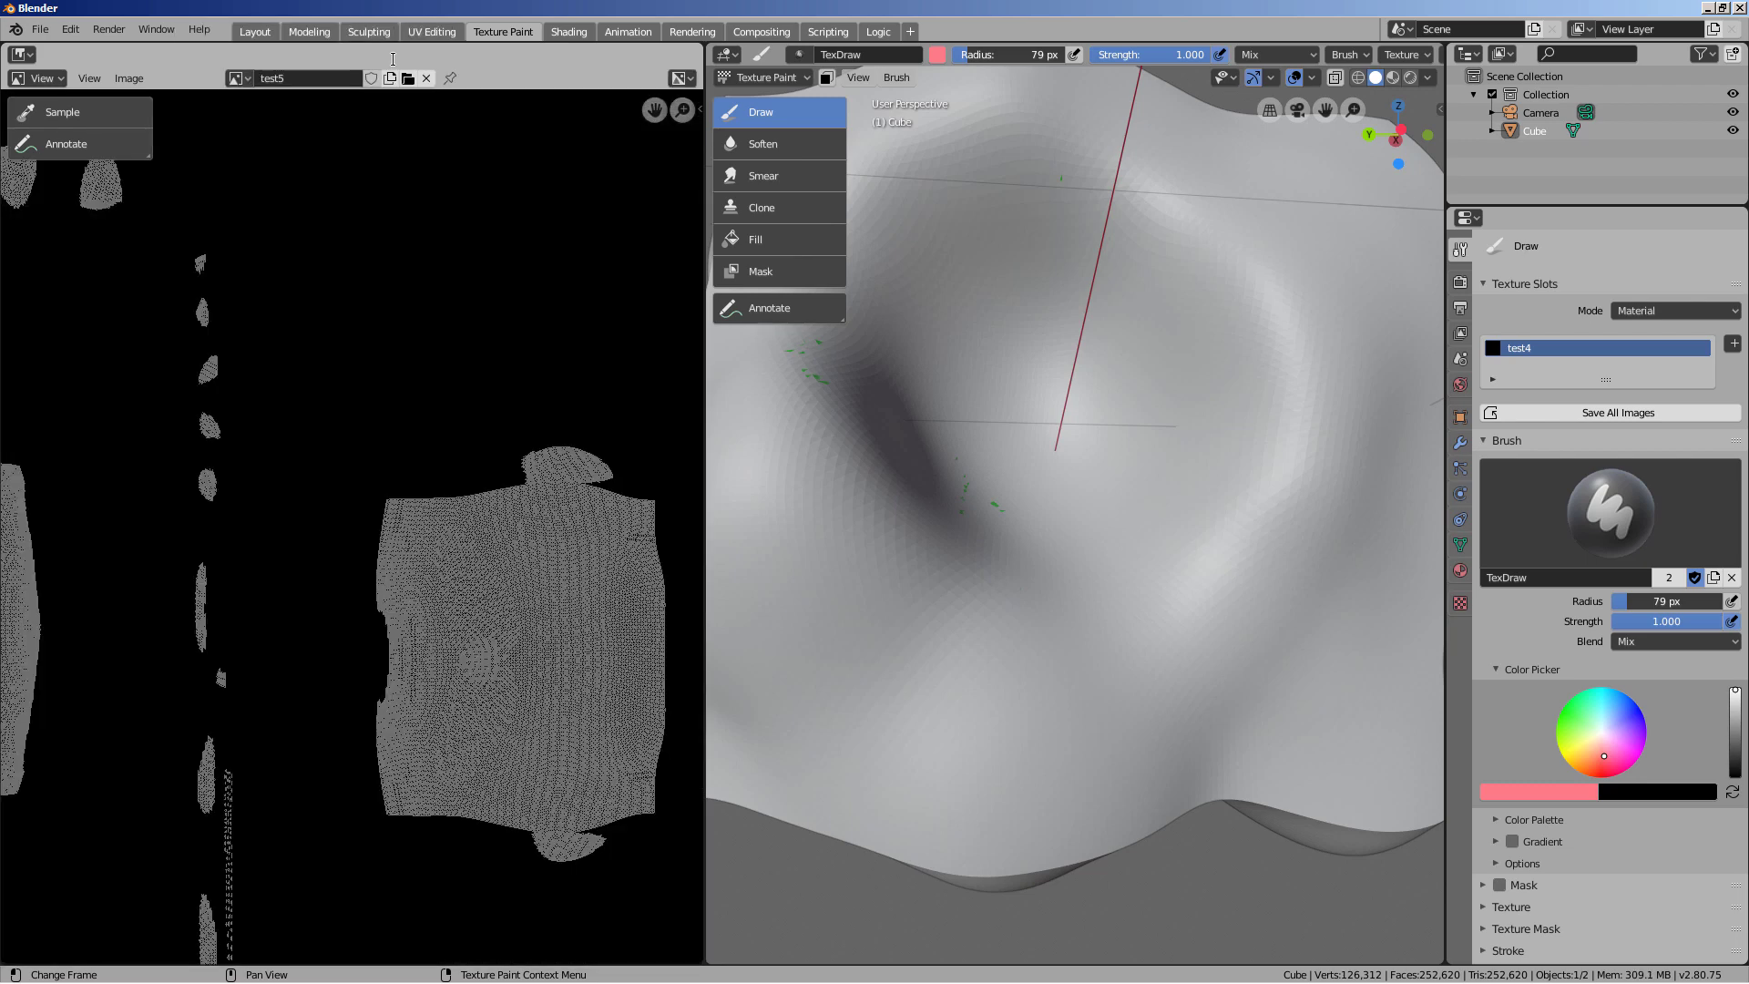
# Assign the test5 image to the material's image texture node in the Shading workspace and return to Texture Paint
pyautogui.moveTo(1024, 480); pyautogui.dragTo(874, 301, button='middle')
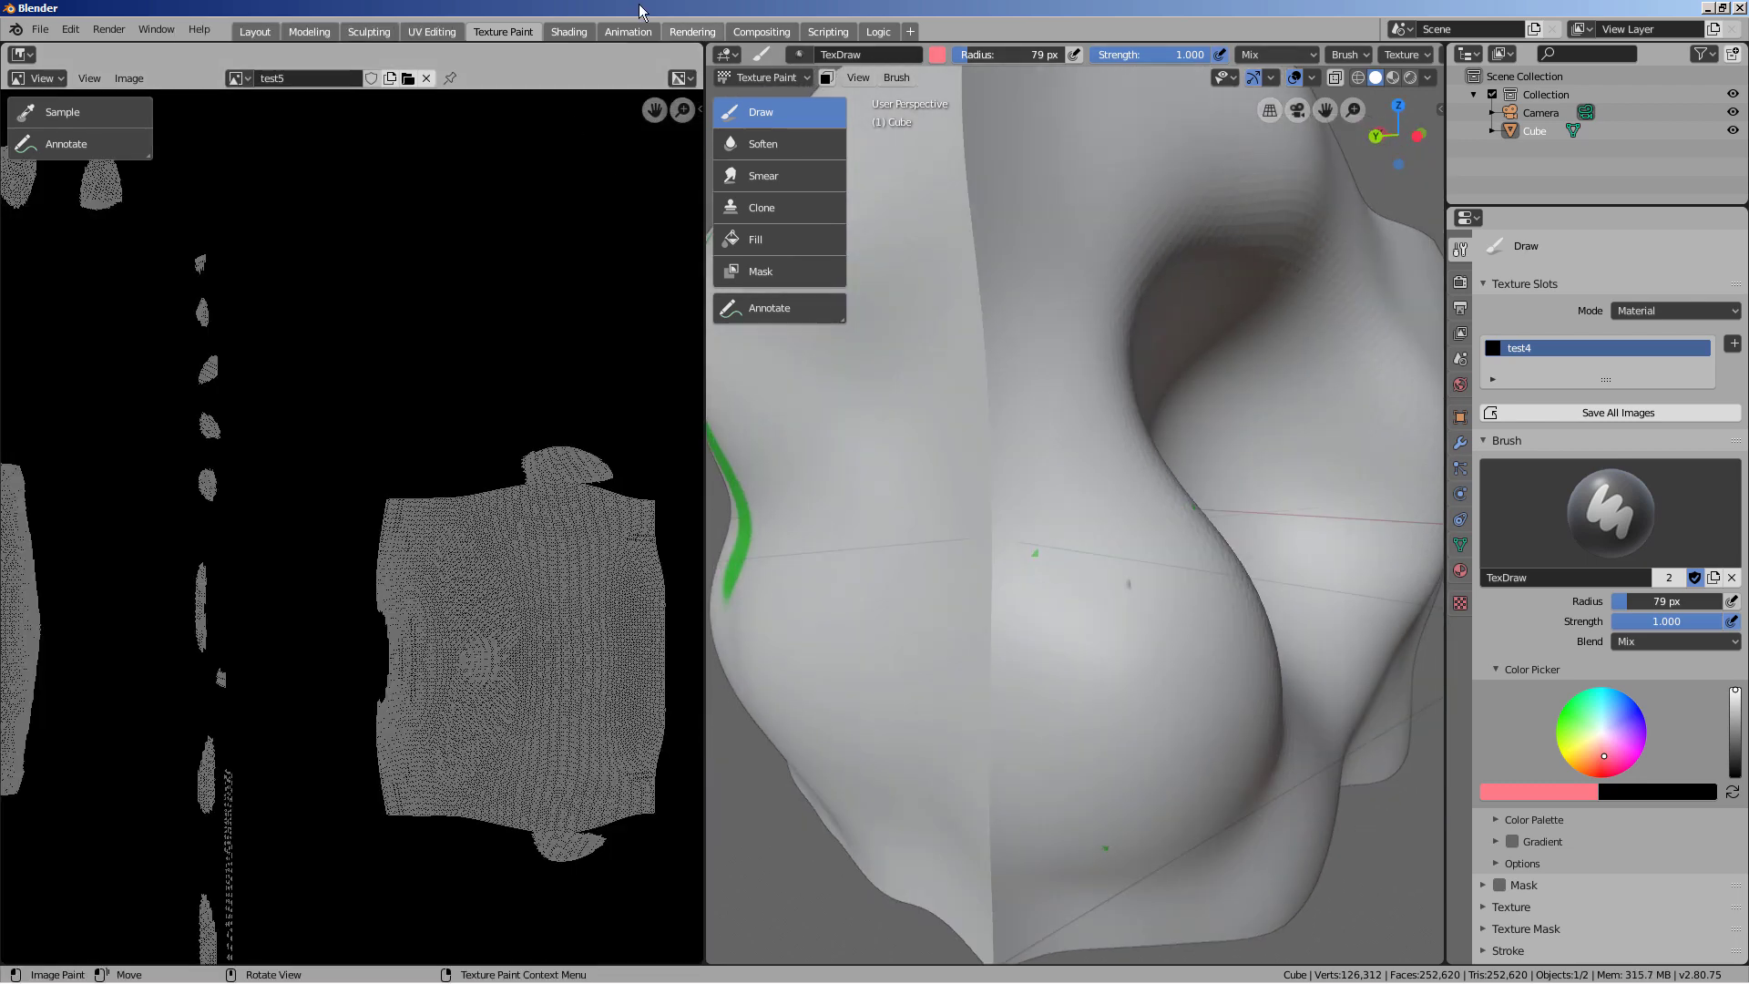
pyautogui.click(570, 31)
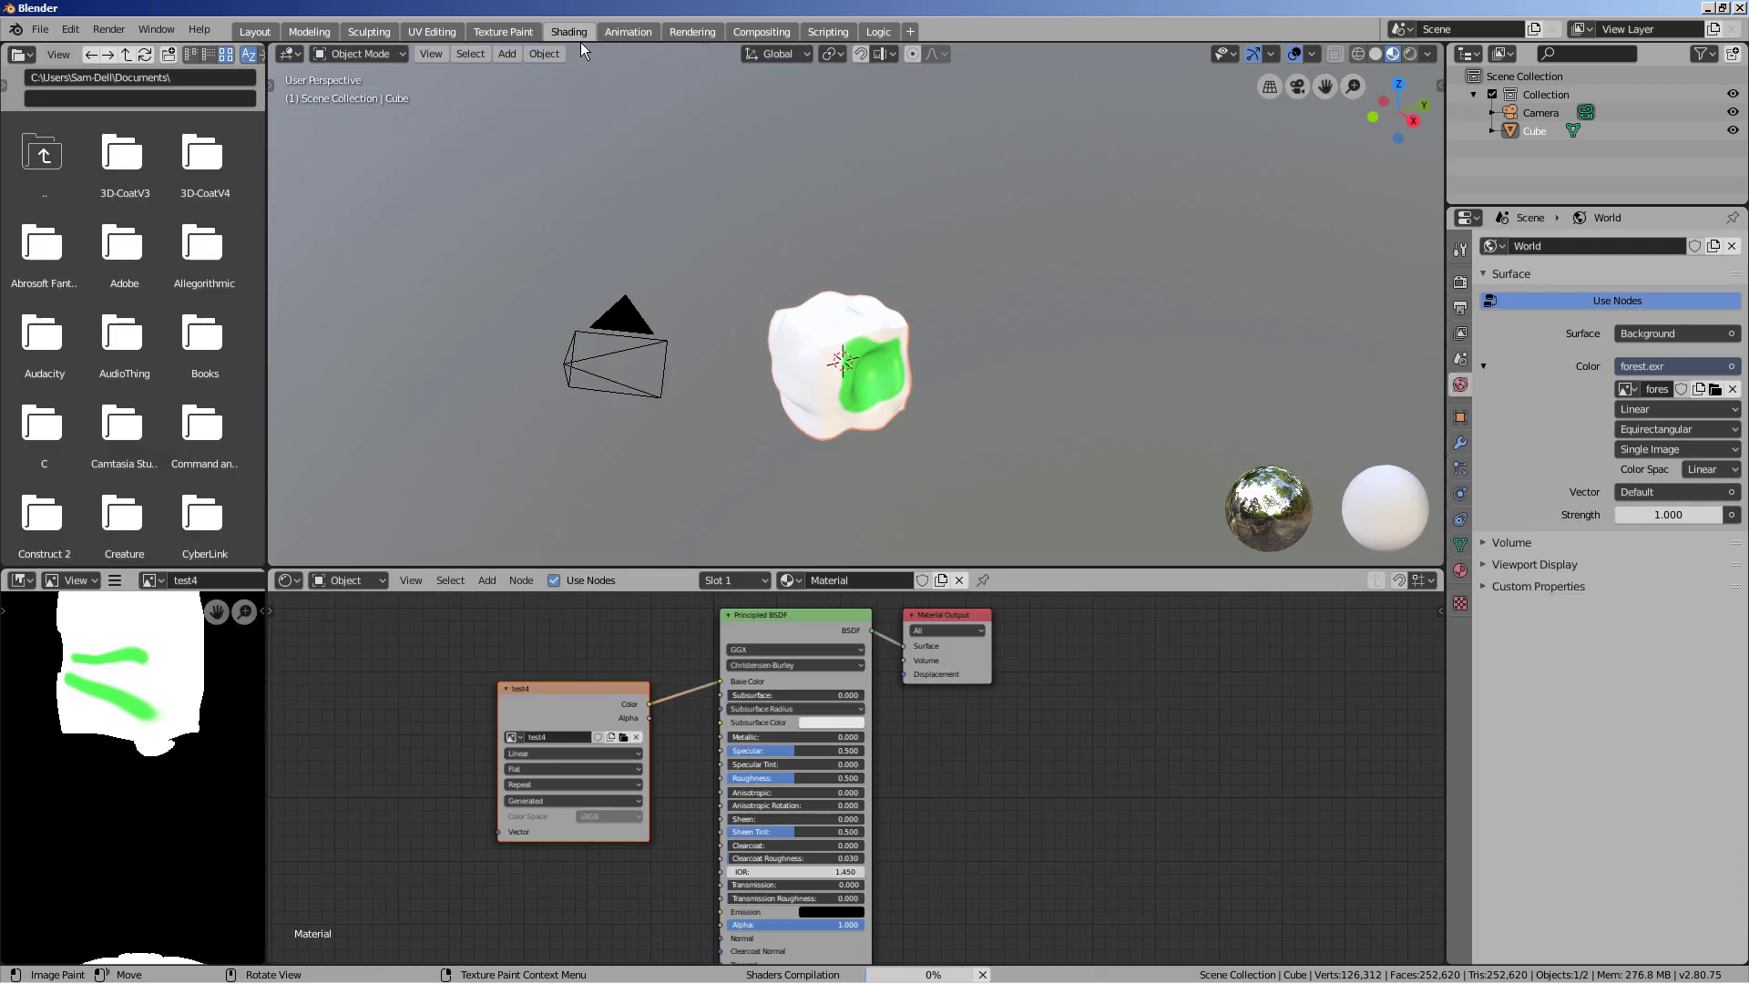
pyautogui.click(527, 734)
pyautogui.click(565, 819)
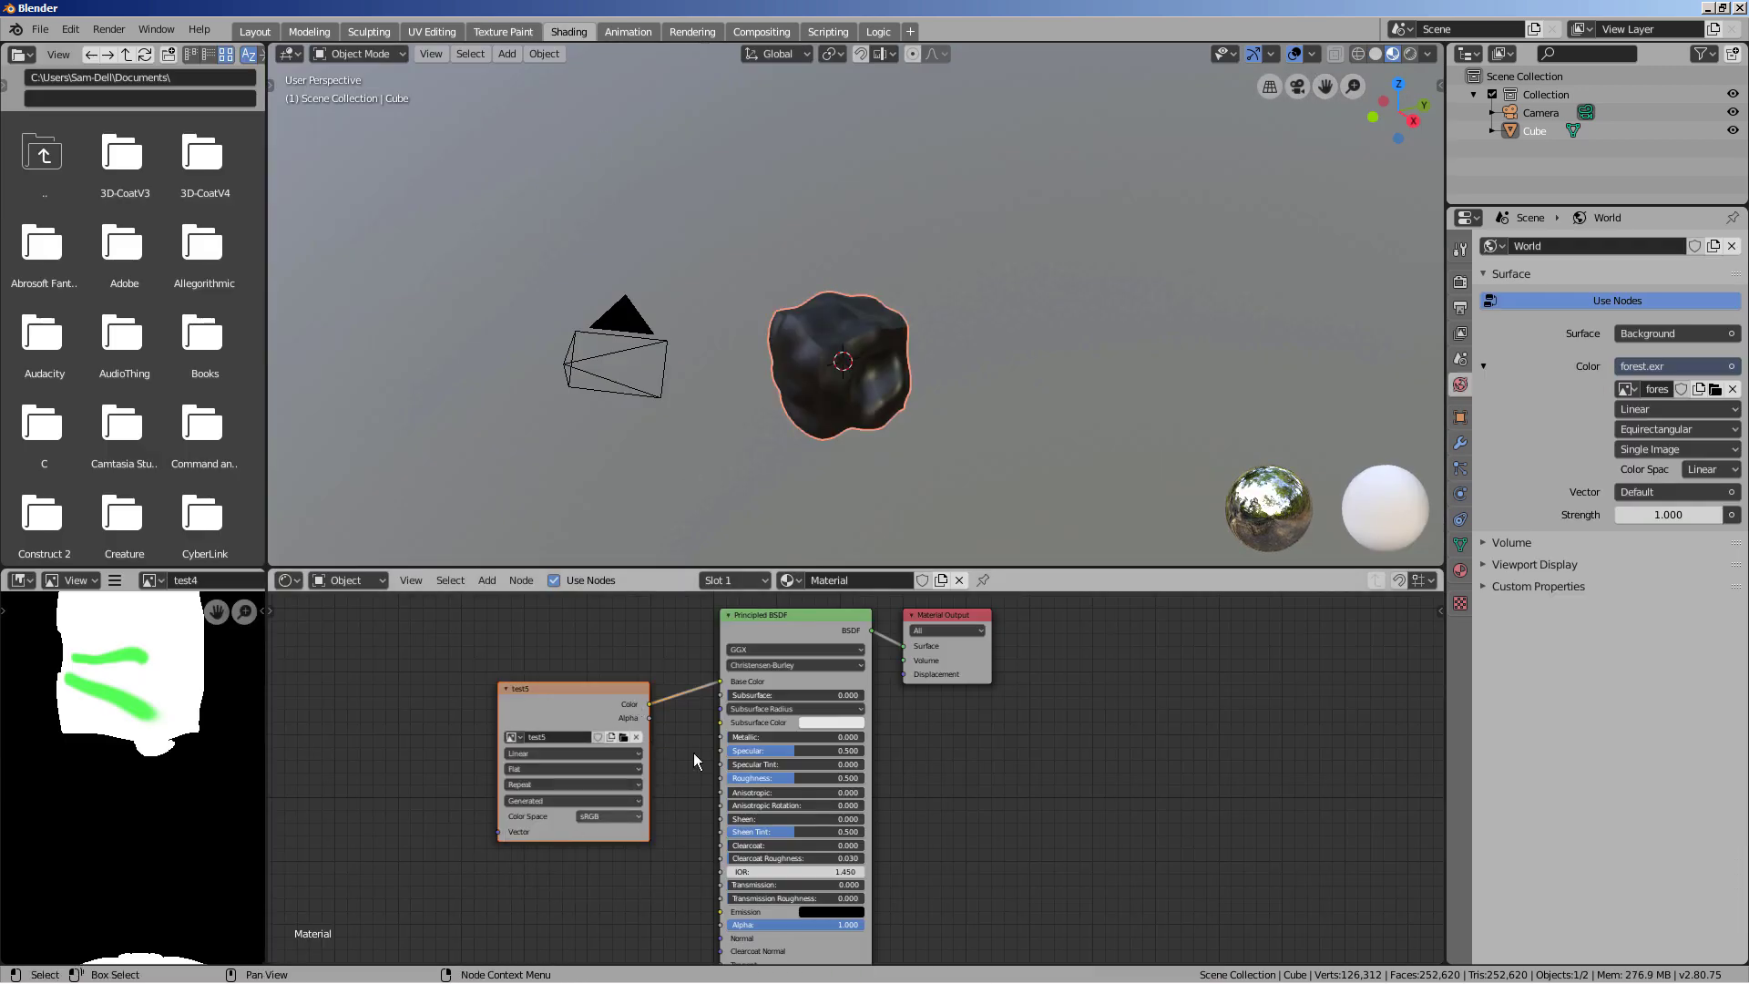
pyautogui.click(499, 31)
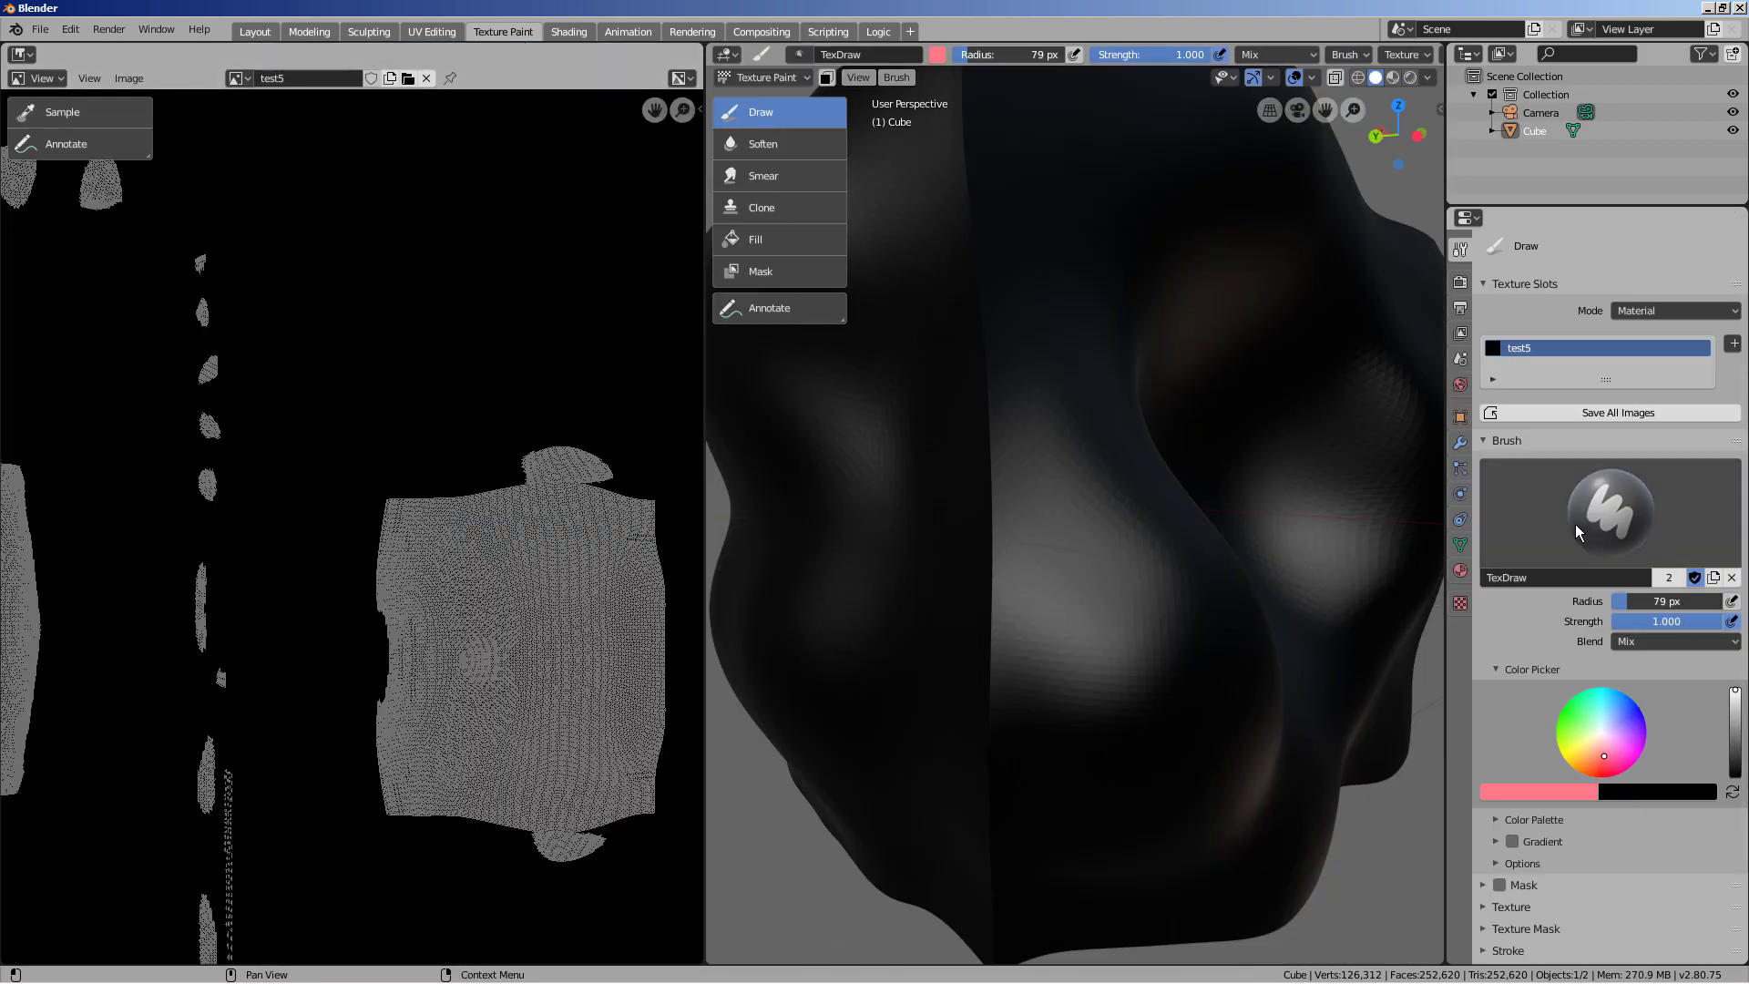
# Fill the whole model with white and switch back to the Draw brush
pyautogui.click(772, 238)
pyautogui.click(1006, 293)
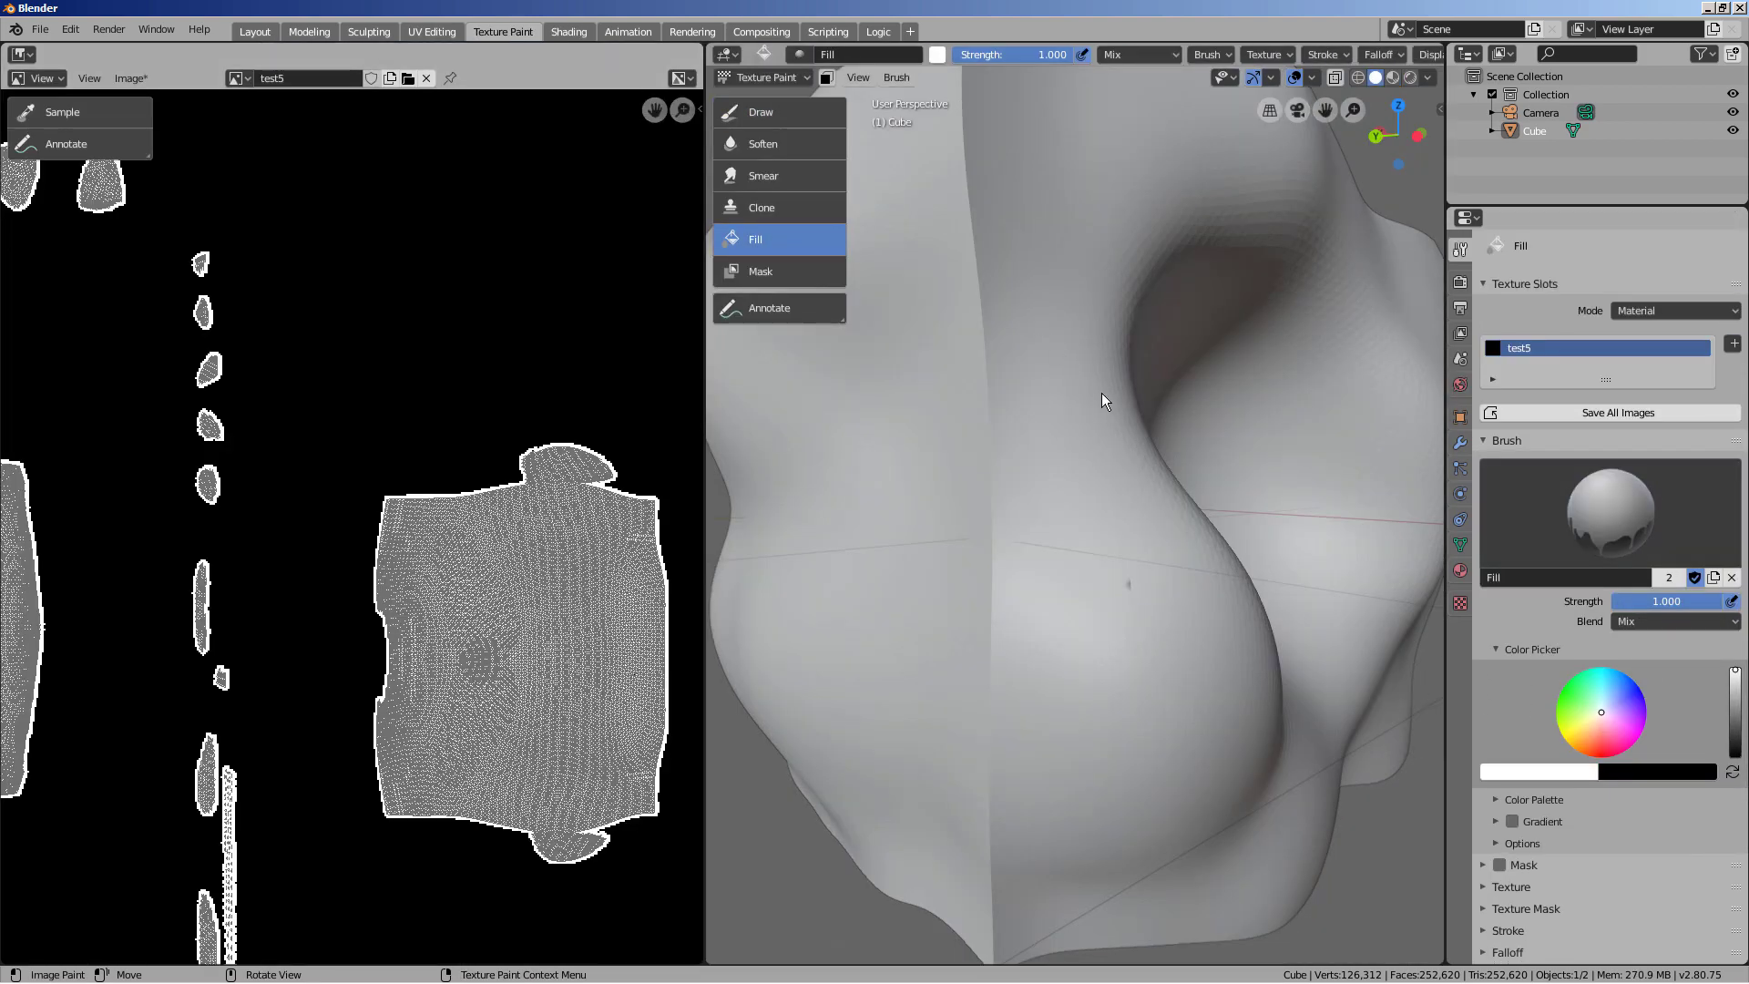
pyautogui.click(765, 120)
# Expand the Draw tool's painting options and set the bleed to 0 px
pyautogui.moveTo(1128, 587)
pyautogui.mouseDown(button='middle')
pyautogui.moveTo(1056, 572)
pyautogui.moveTo(1082, 594)
pyautogui.mouseUp(button='middle')
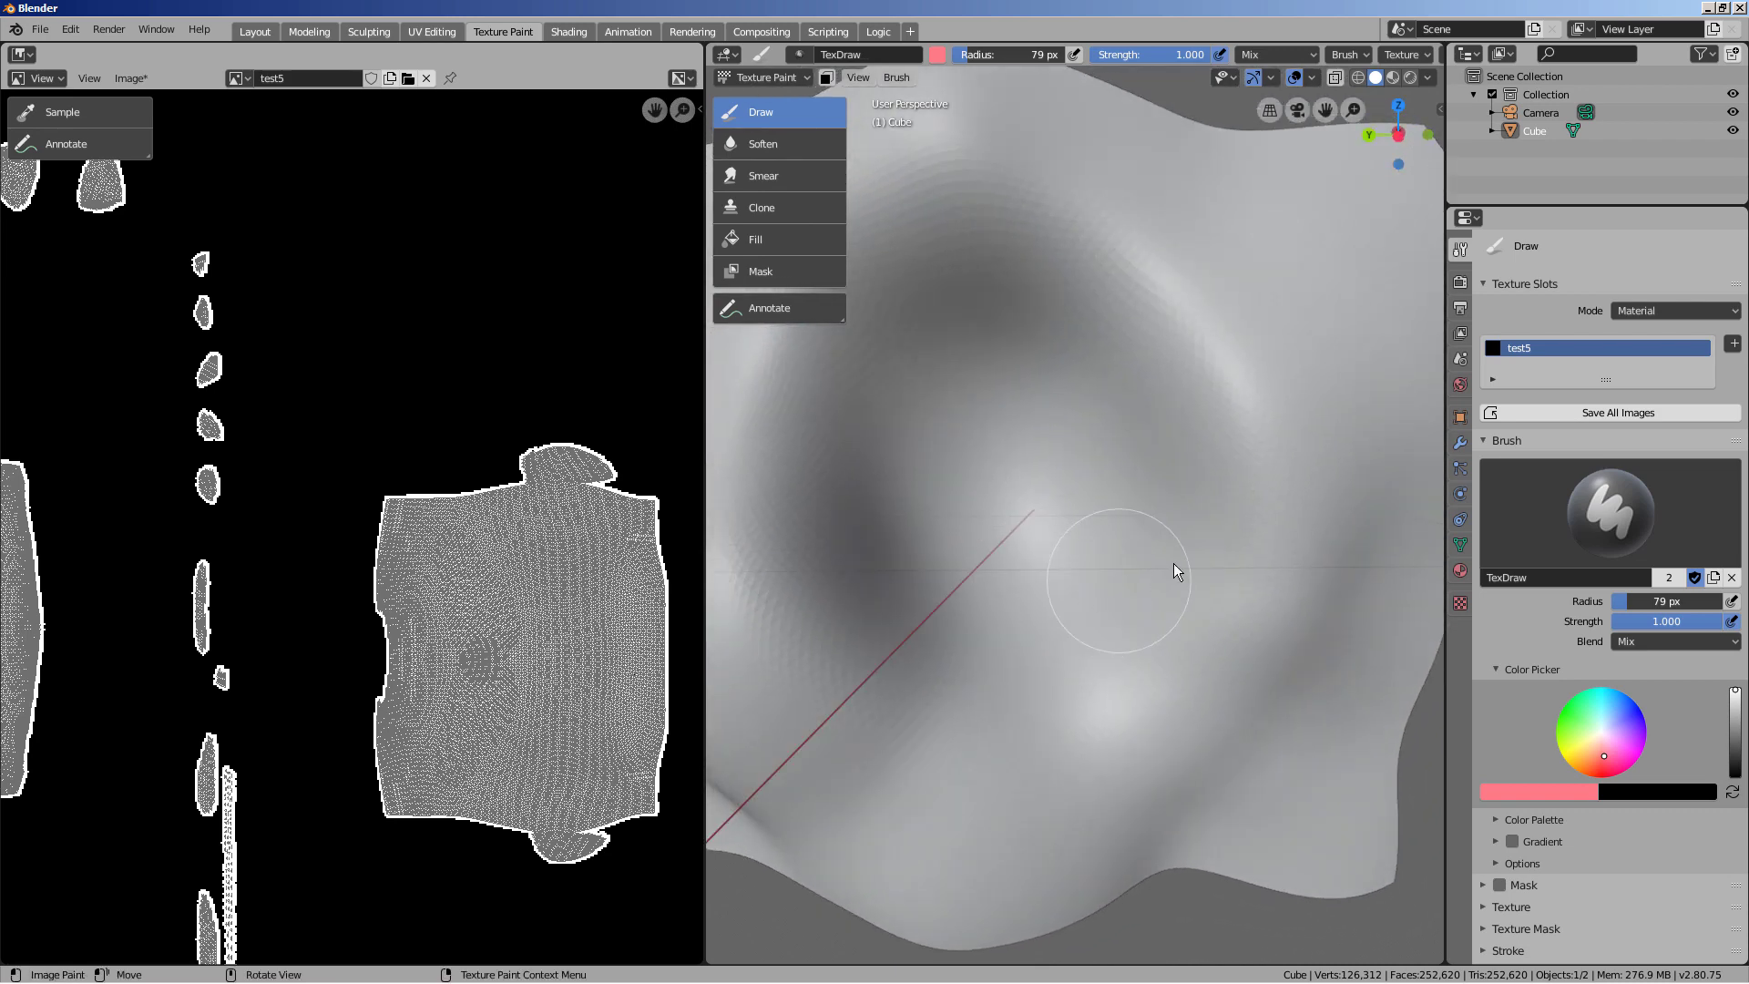
pyautogui.scroll(-3, 1525, 888)
pyautogui.click(1485, 930)
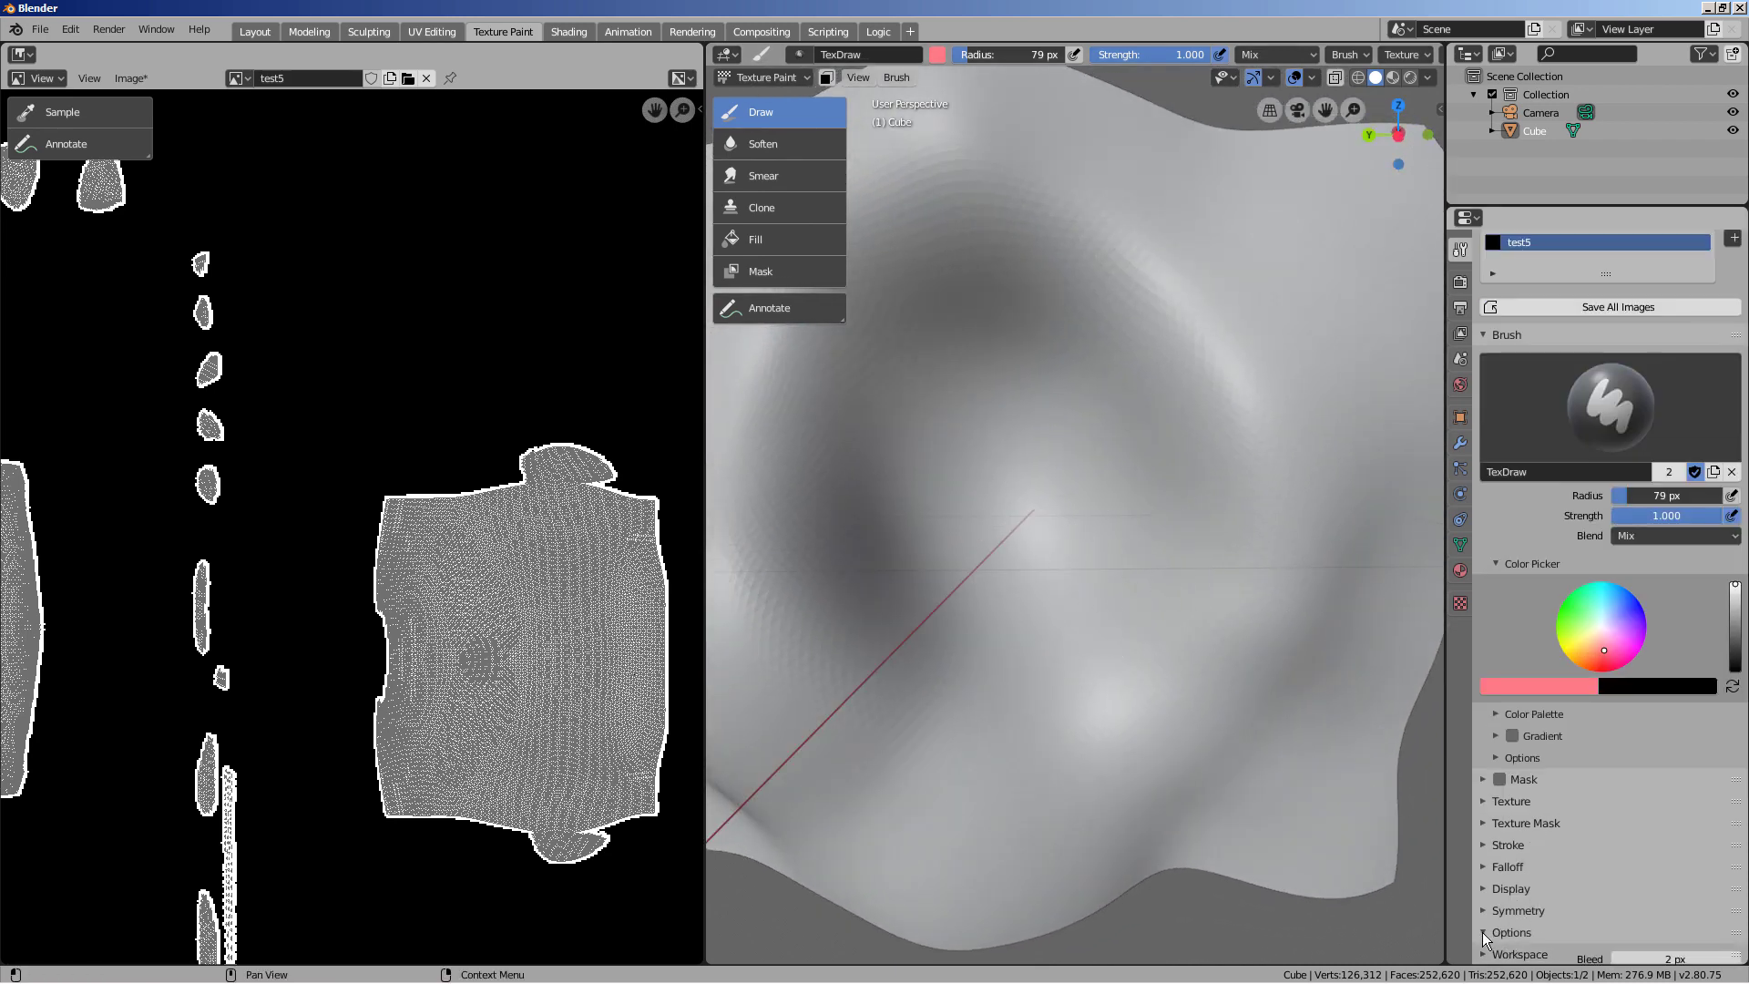
pyautogui.scroll(-4, 1517, 920)
pyautogui.scroll(-1, 1532, 913)
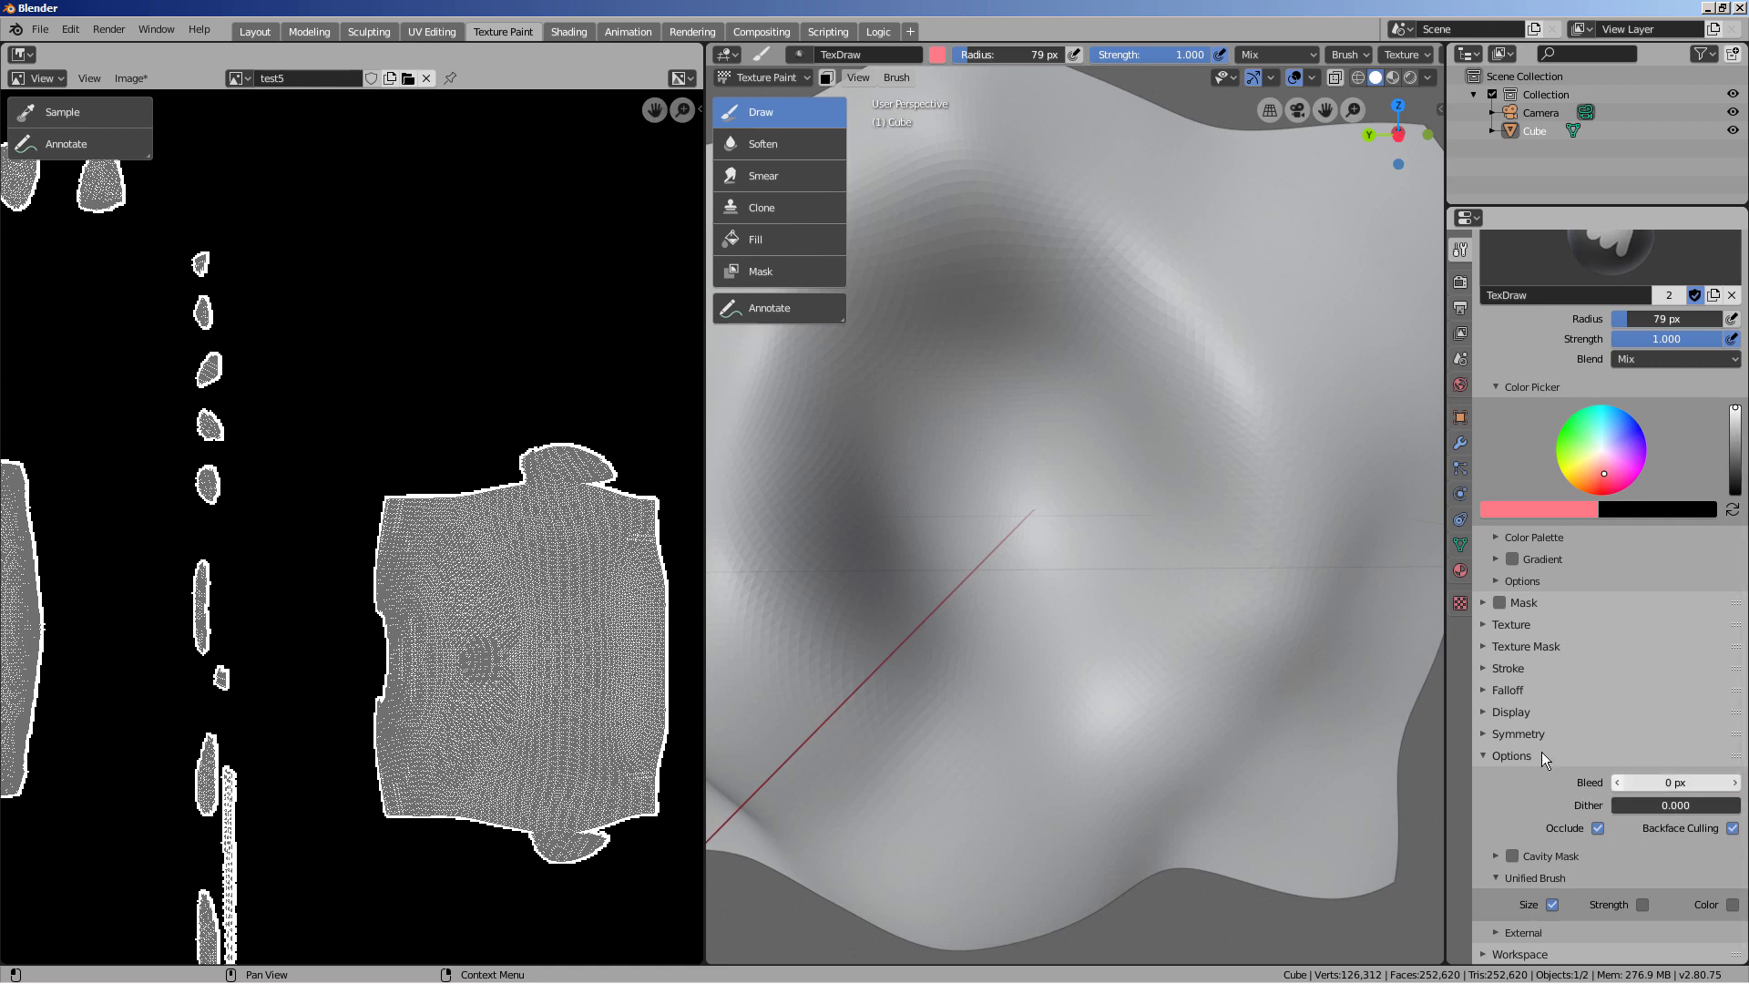
# Test a large light red patch over the hollow, check the islands it covers in the test5 layout, and undo it
pyautogui.moveTo(882, 521)
pyautogui.mouseDown()
pyautogui.moveTo(953, 426)
pyautogui.moveTo(1159, 336)
pyautogui.moveTo(921, 476)
pyautogui.moveTo(1157, 653)
pyautogui.moveTo(1249, 422)
pyautogui.moveTo(1113, 297)
pyautogui.moveTo(1023, 582)
pyautogui.moveTo(1145, 583)
pyautogui.mouseUp()
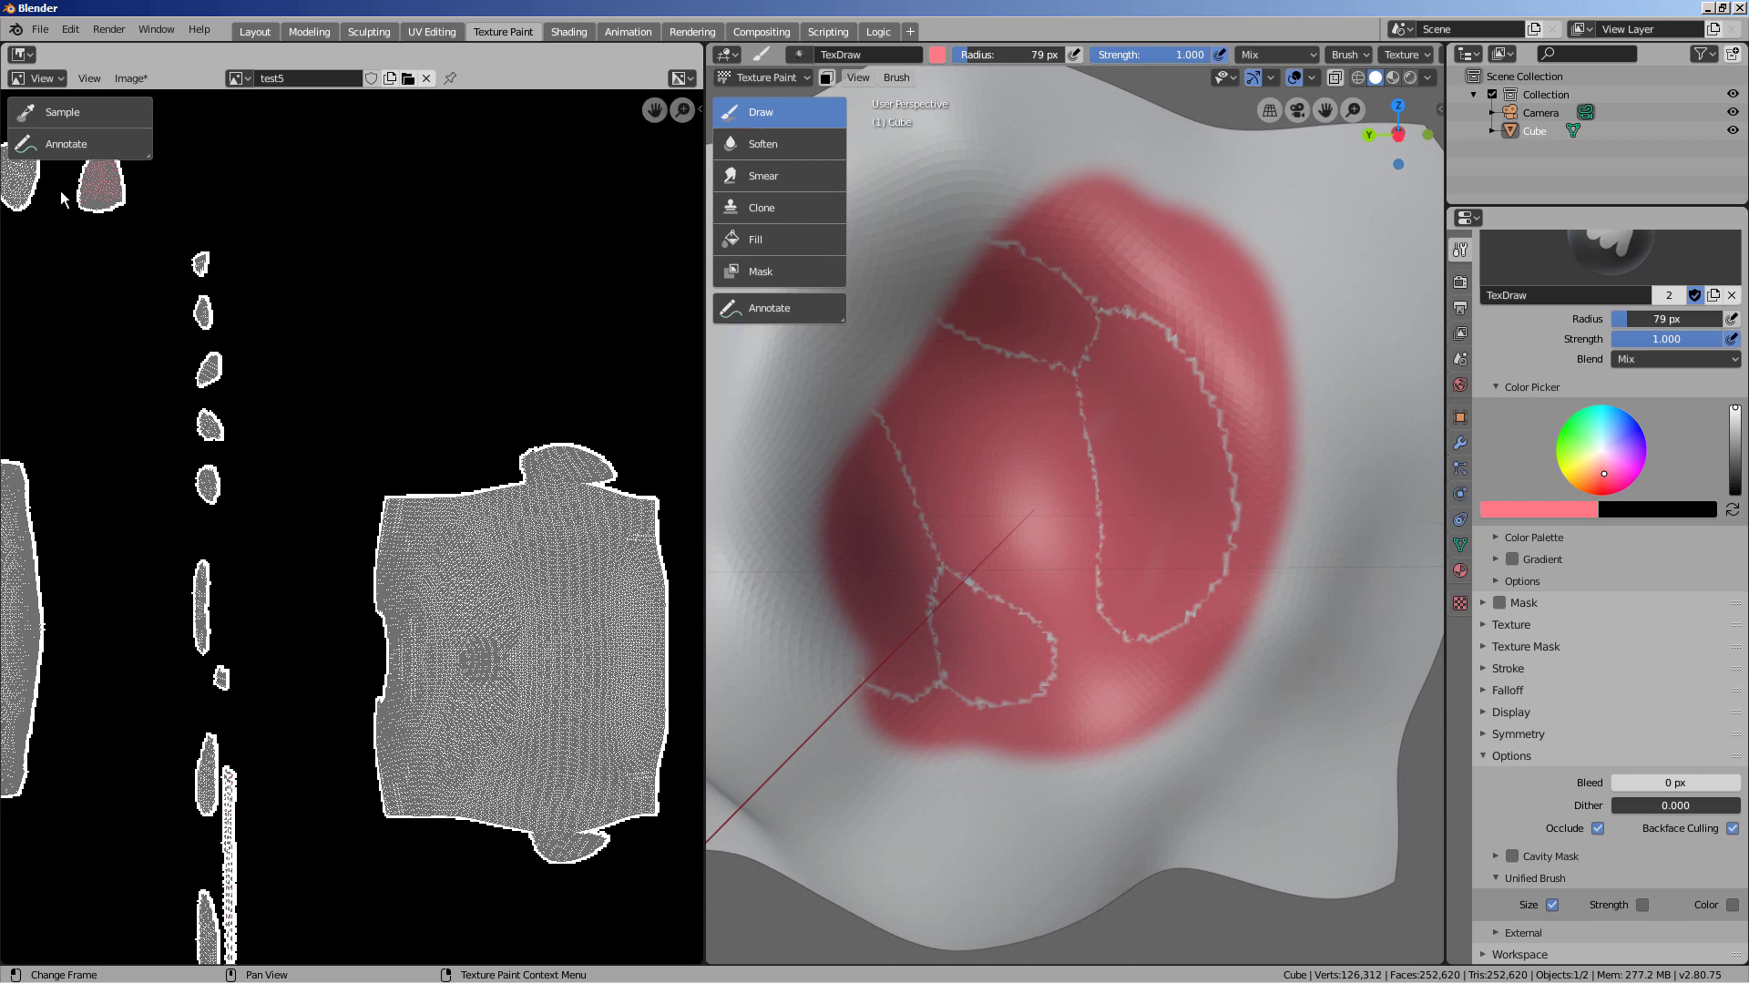
pyautogui.moveTo(60, 189); pyautogui.dragTo(388, 524, button='middle')
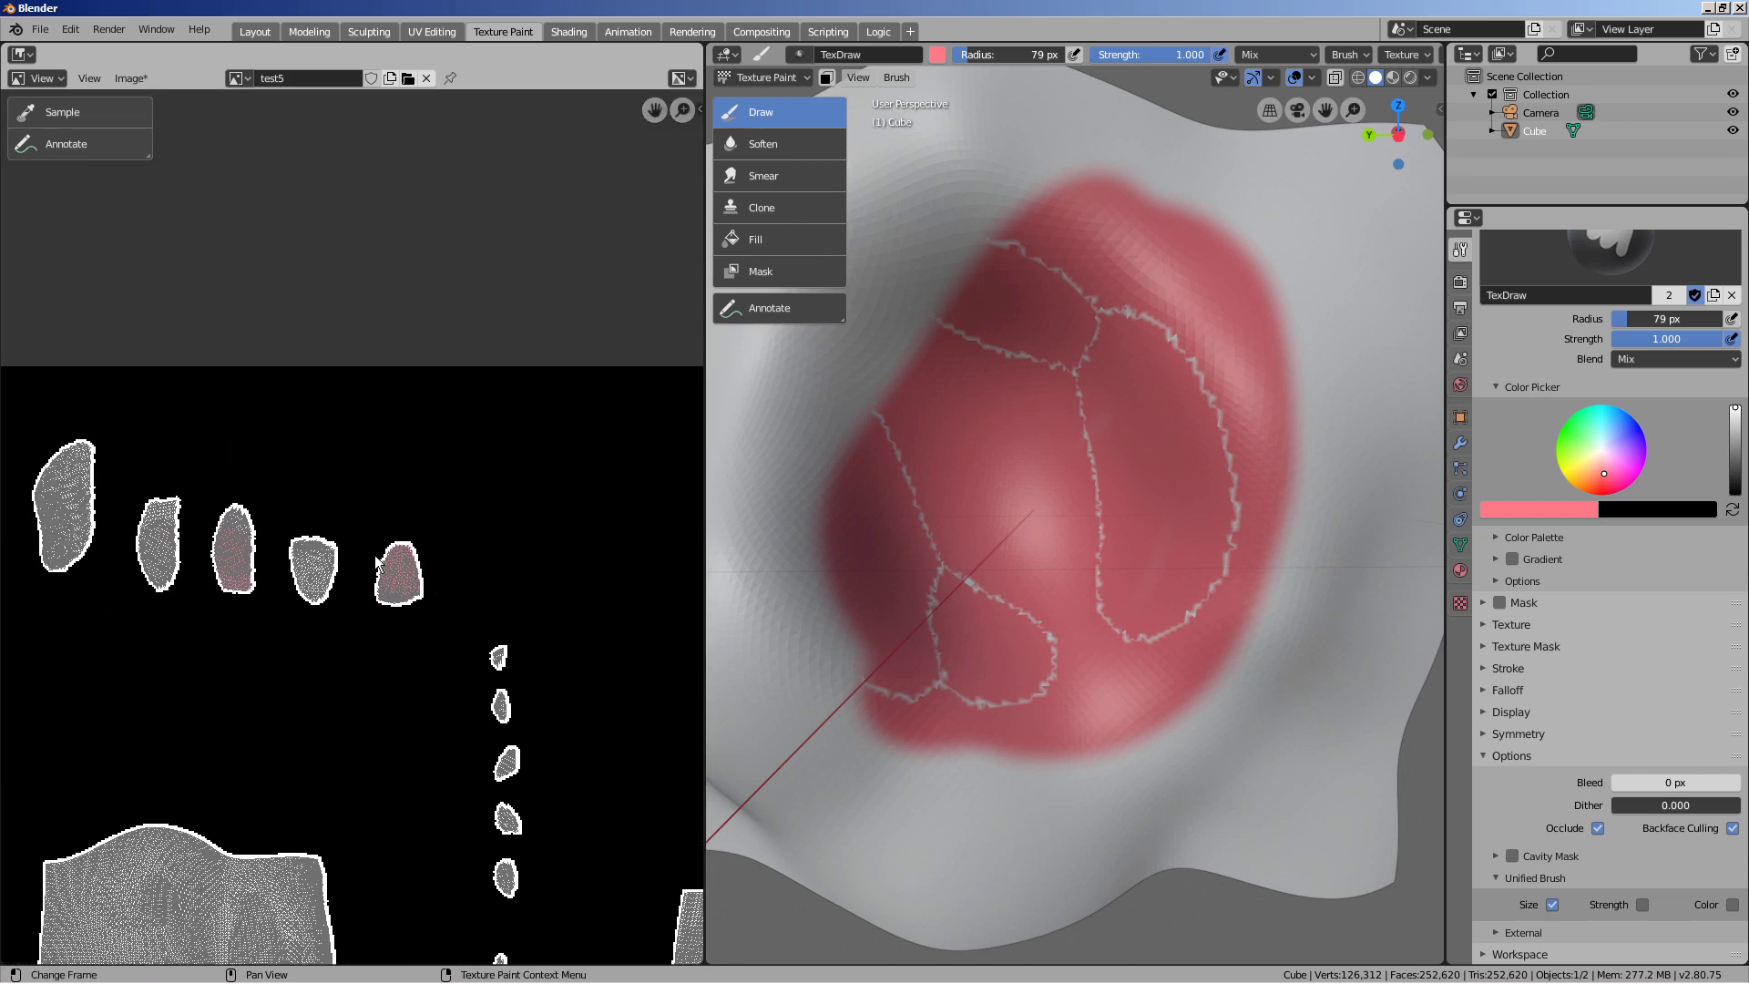
pyautogui.hotkey('ctrl', 'z')
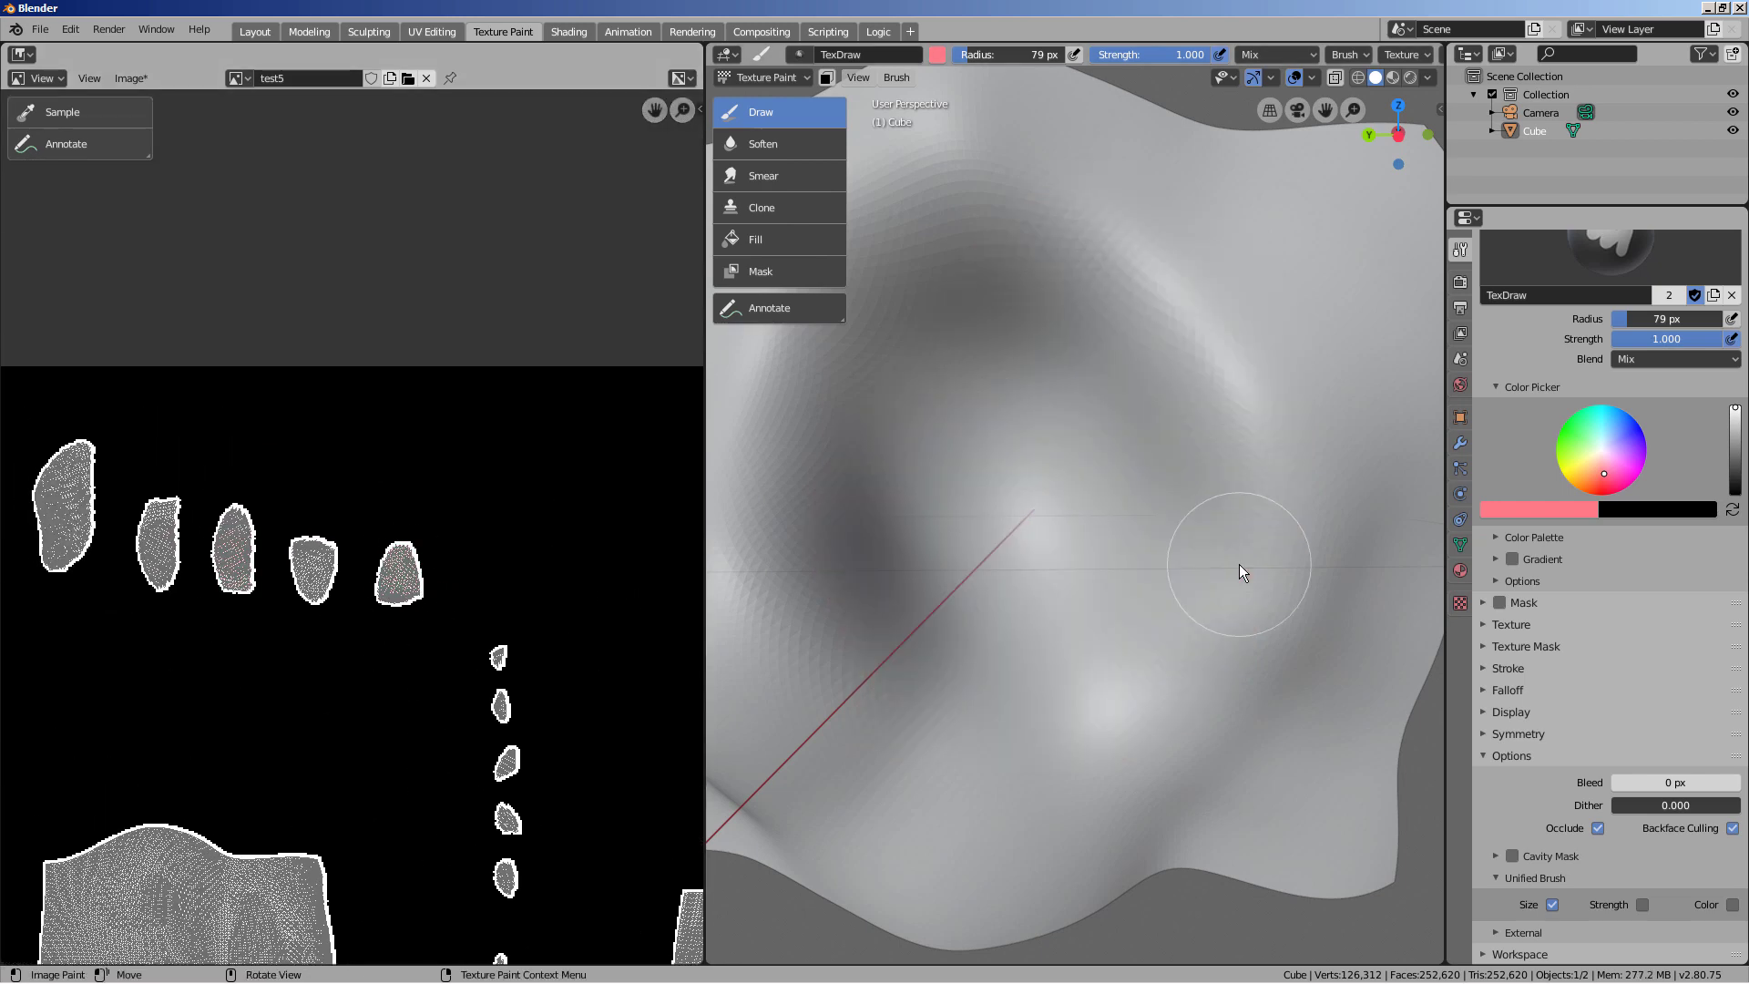
# Set the bleed to 1 px and paint a curved light red stroke around the hollow
pyautogui.click(1734, 783)
pyautogui.moveTo(1063, 605)
pyautogui.mouseDown()
pyautogui.moveTo(982, 615)
pyautogui.moveTo(946, 310)
pyautogui.moveTo(1195, 445)
pyautogui.mouseUp()
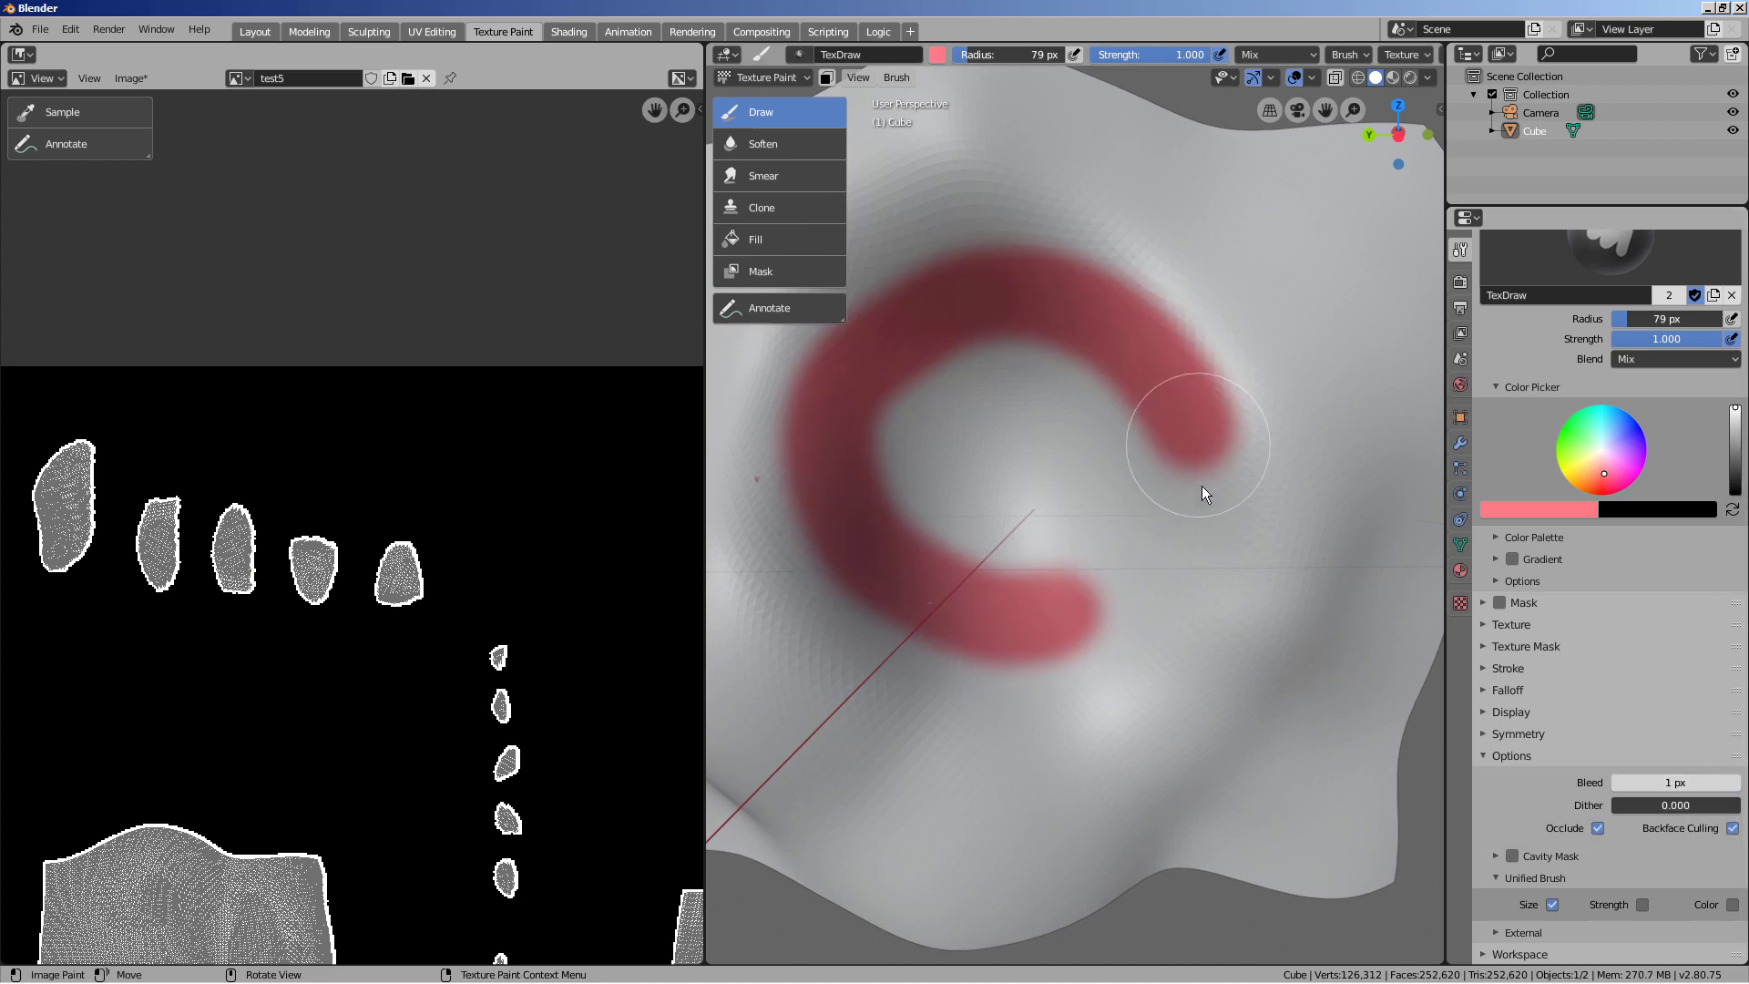
pyautogui.moveTo(970, 642); pyautogui.dragTo(1207, 679, button='middle')
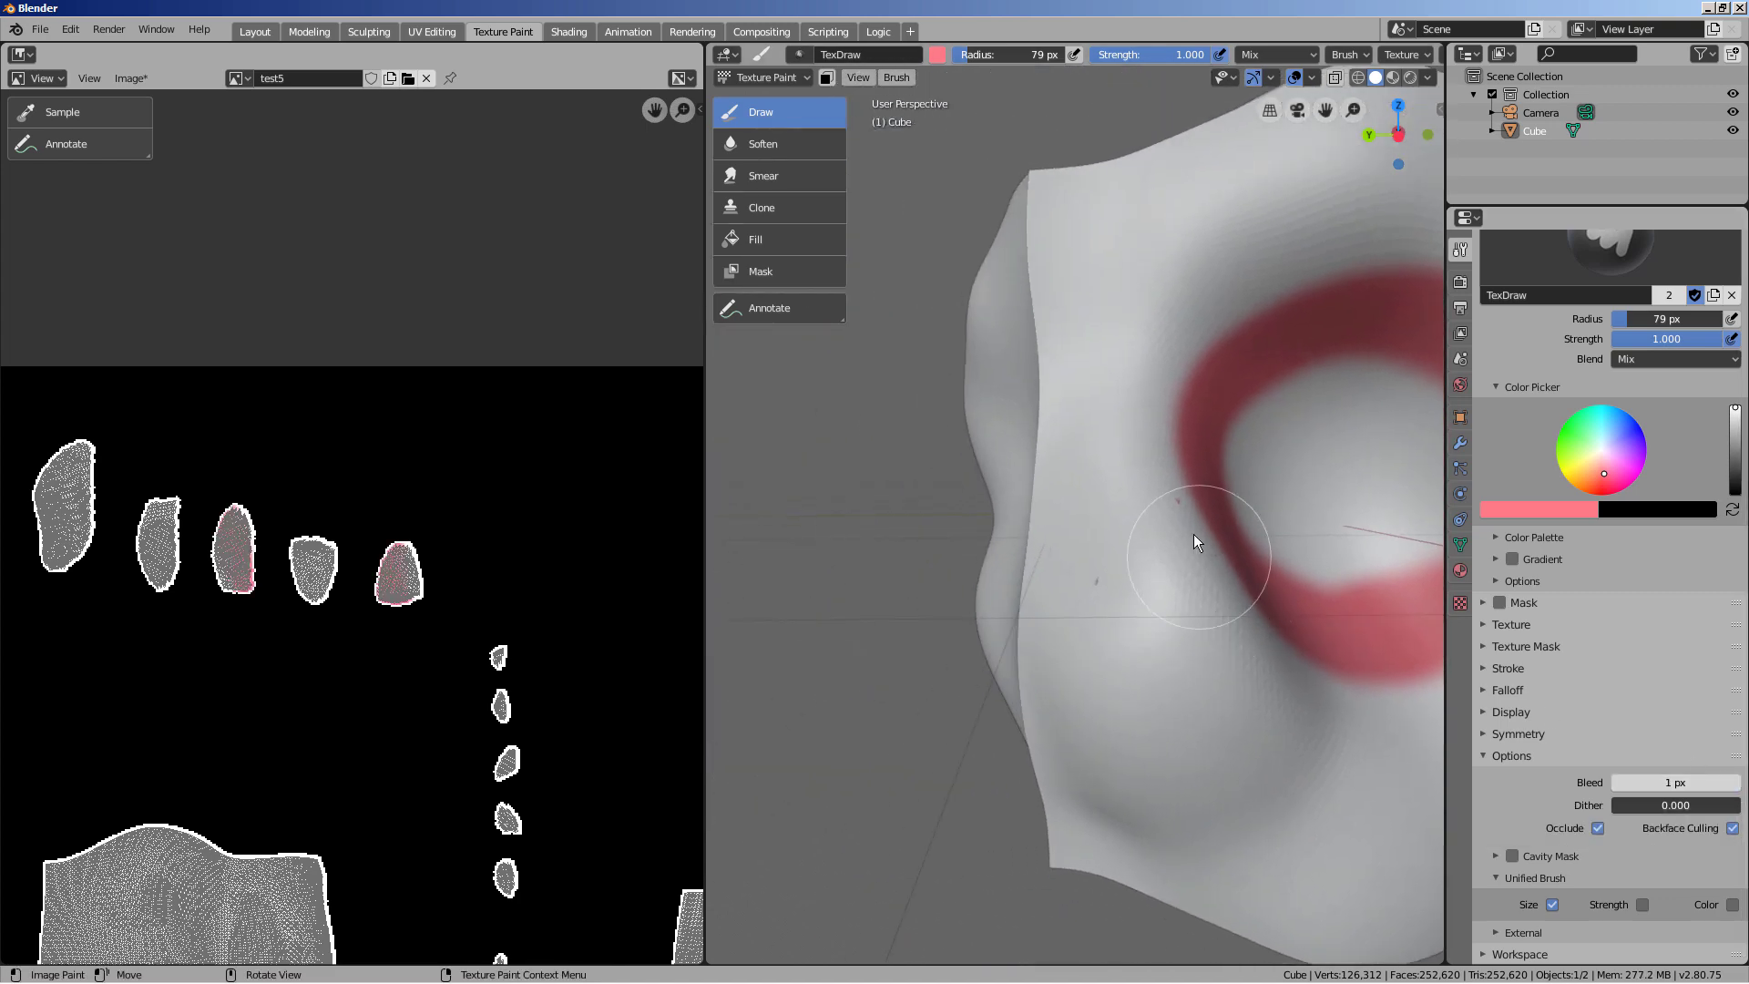
pyautogui.scroll(5, 1175, 520)
pyautogui.moveTo(1212, 537); pyautogui.dragTo(1146, 558, button='middle')
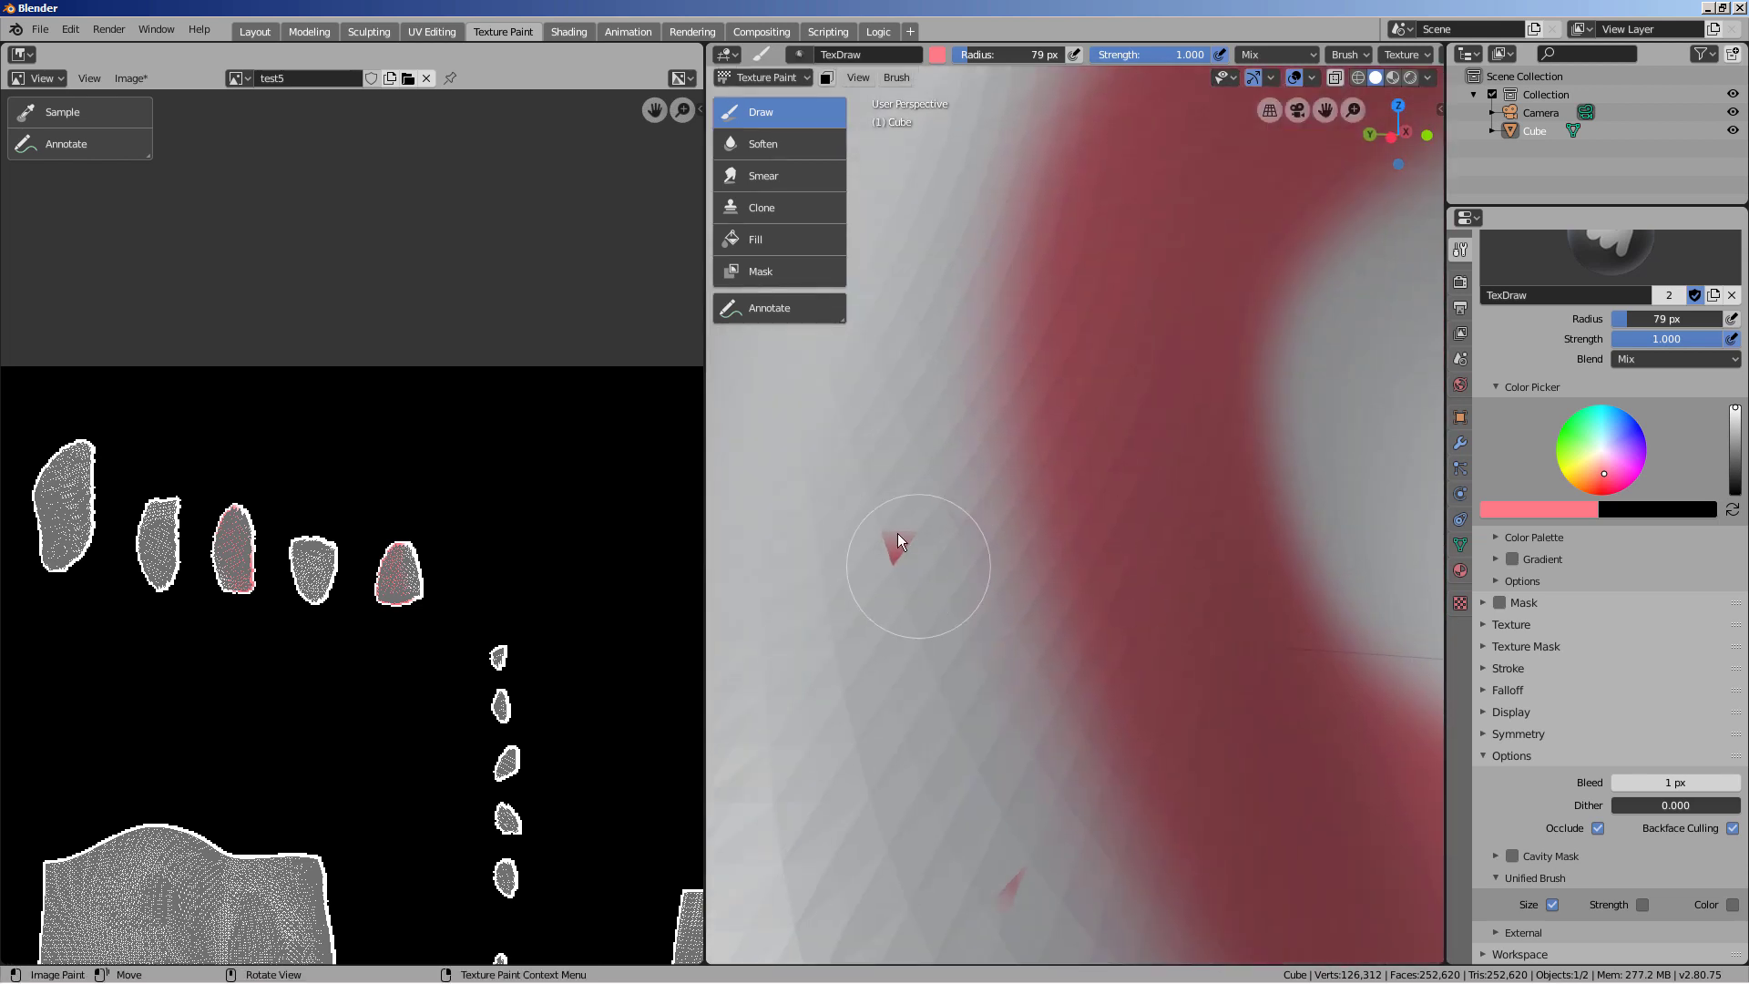
# Examine the model's other sides and the small UV islands for stray red specks, and undo the curved stroke
pyautogui.scroll(-8, 934, 537)
pyautogui.moveTo(980, 510); pyautogui.dragTo(487, 505, button='middle')
pyautogui.scroll(3, 486, 506)
pyautogui.scroll(4, 1080, 608)
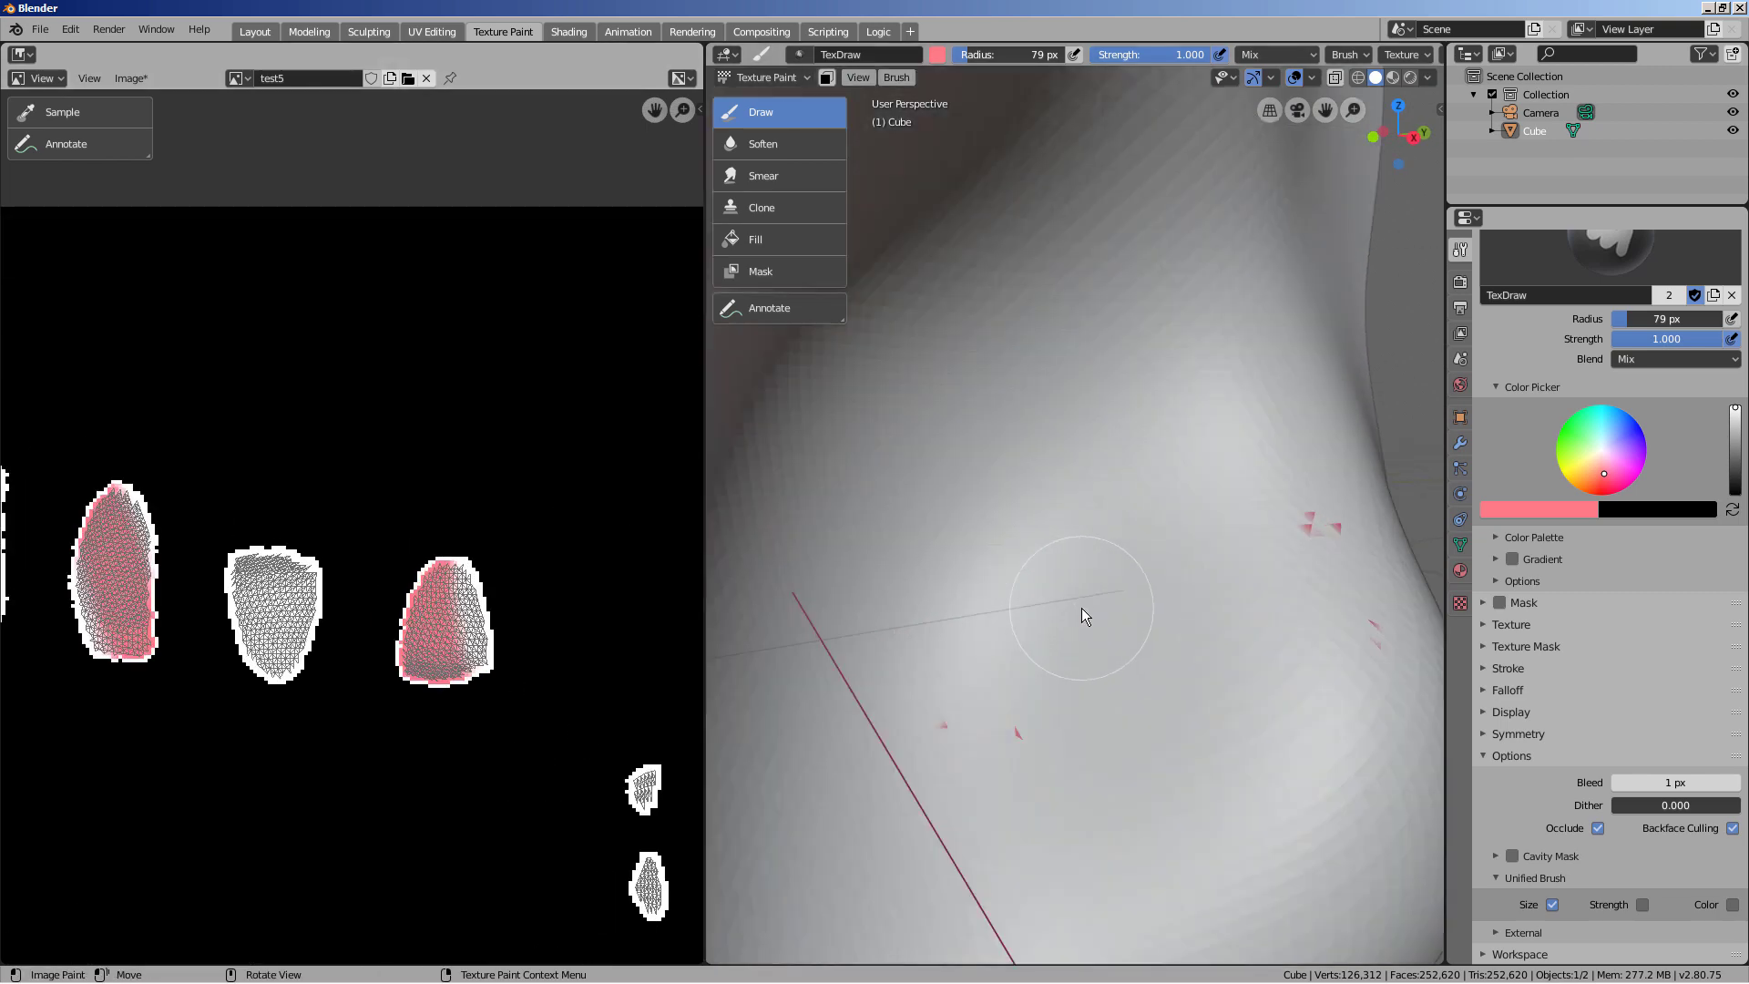
pyautogui.scroll(-5, 1215, 564)
pyautogui.hotkey('ctrl', 'z')
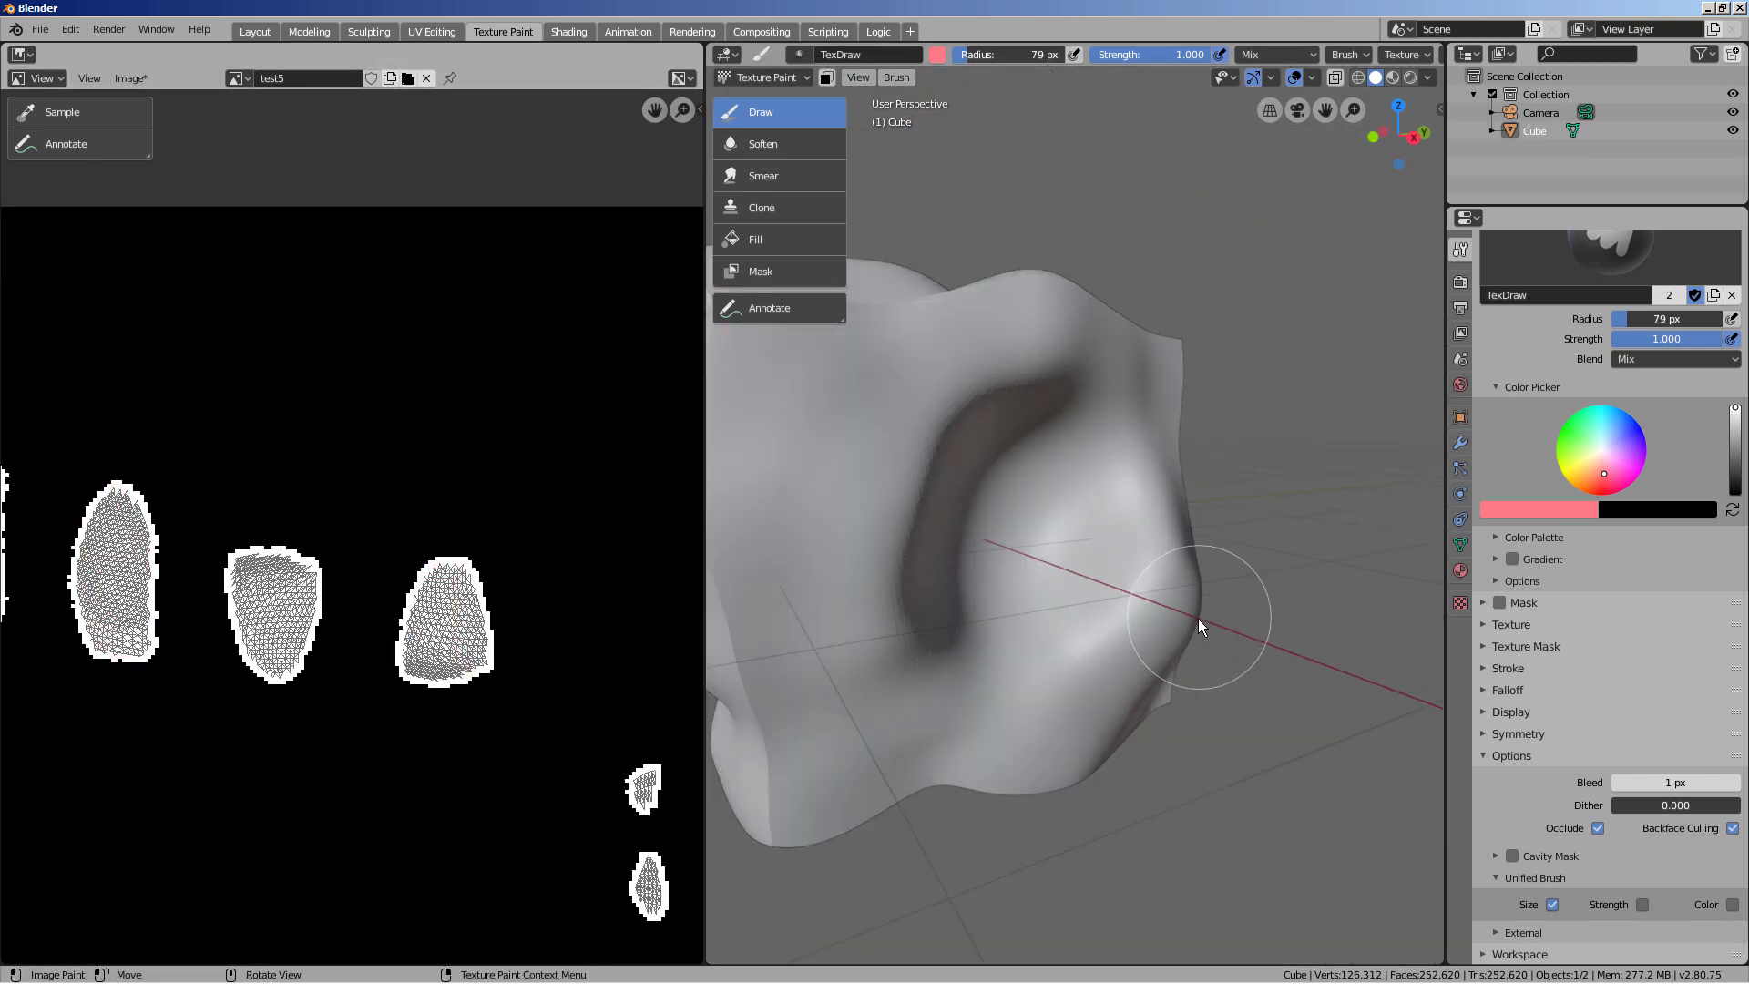
# With the bleed set to 5 px, paint light red strokes around the hollow and dab light green among the stray specks on another side
pyautogui.moveTo(1199, 619); pyautogui.dragTo(1093, 661, button='middle')
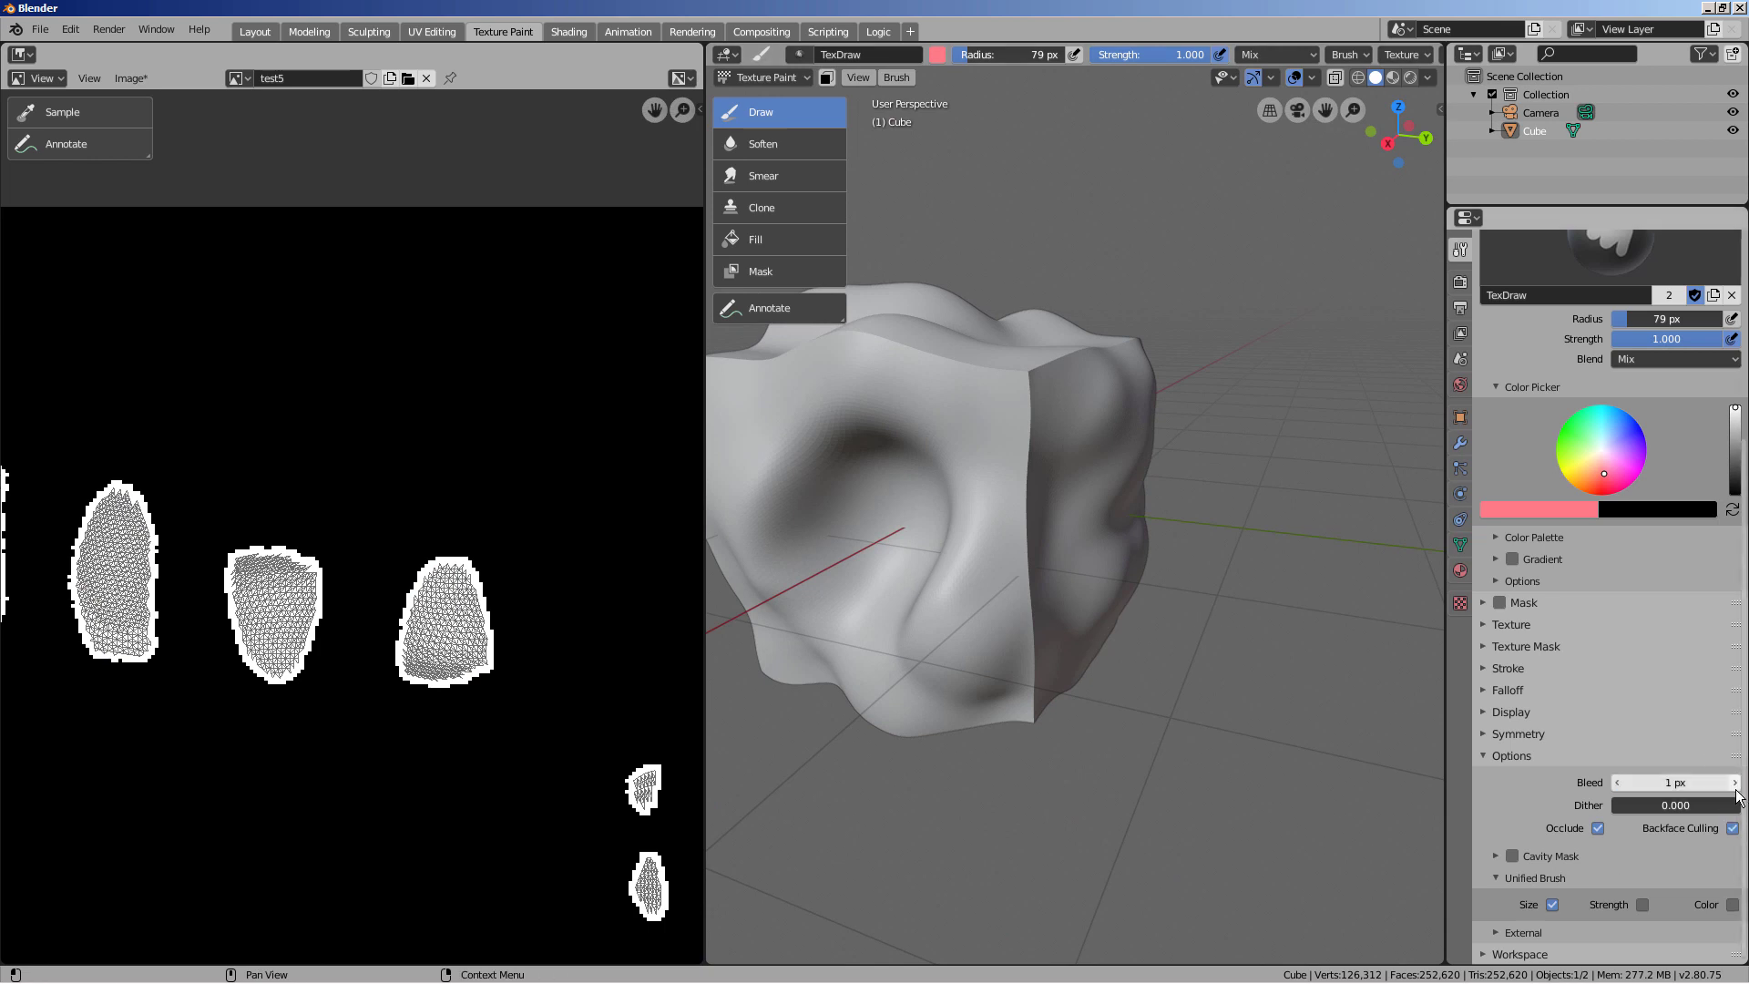
pyautogui.moveTo(1066, 685); pyautogui.dragTo(1432, 665, button='middle')
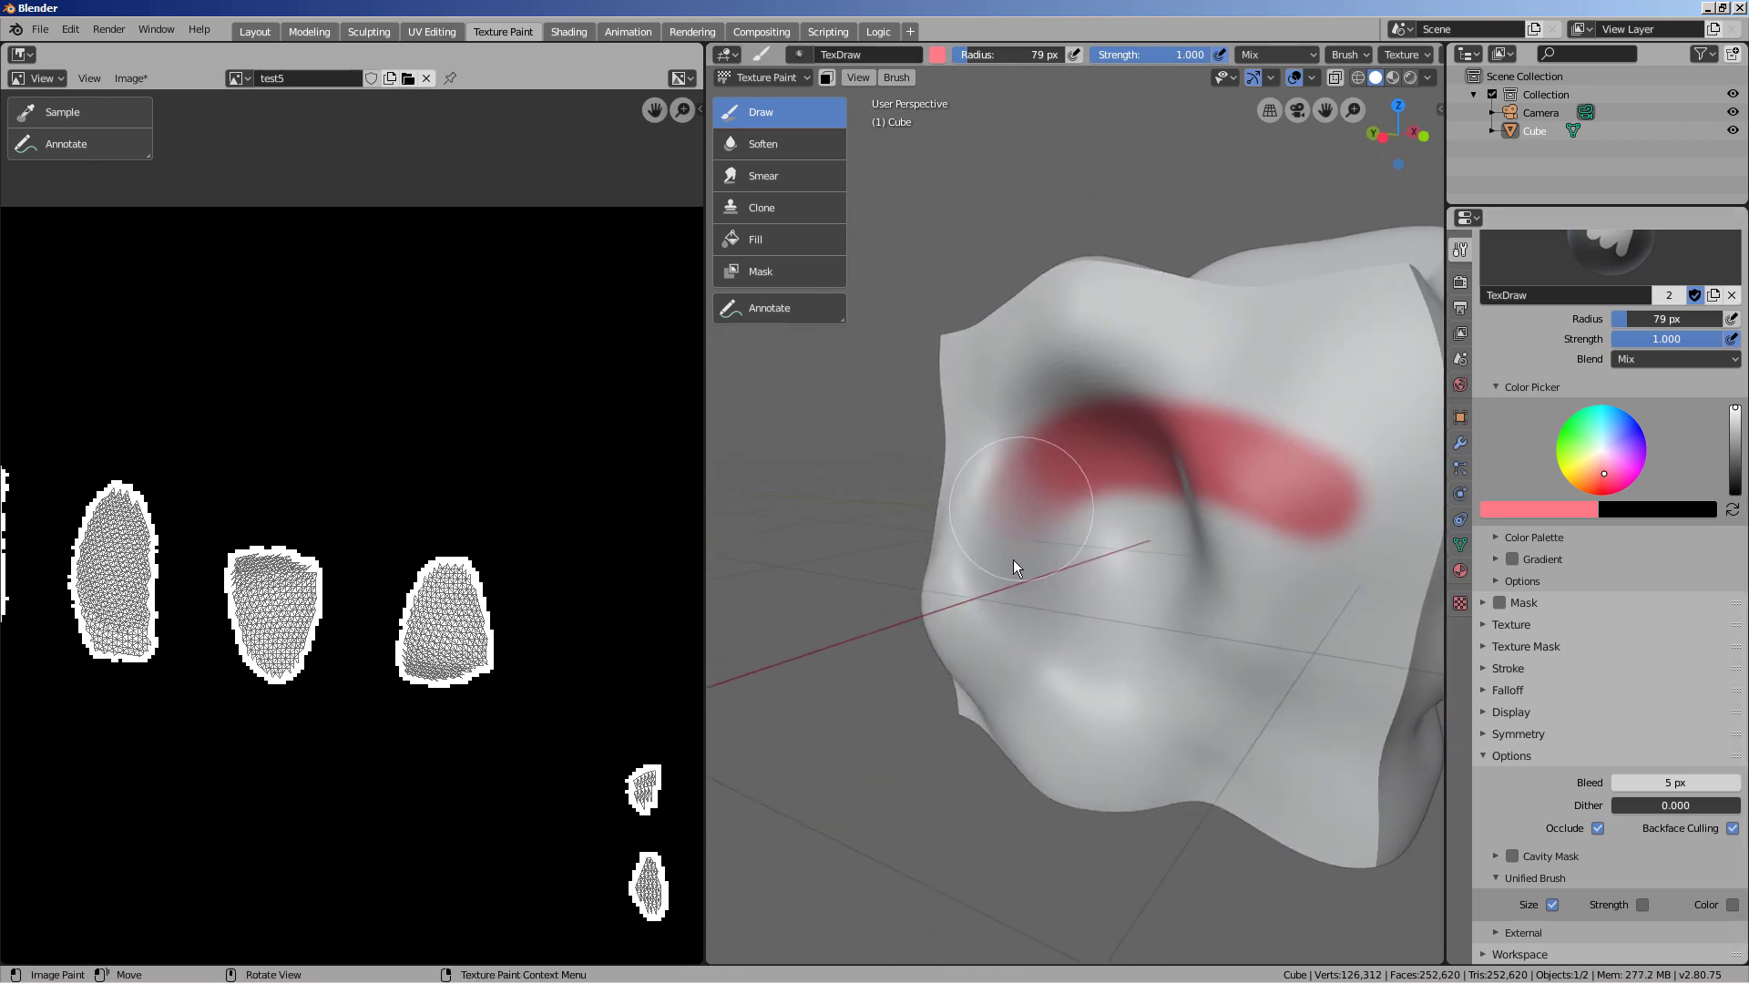
pyautogui.moveTo(1013, 560)
pyautogui.mouseDown()
pyautogui.moveTo(1335, 705)
pyautogui.moveTo(1020, 736)
pyautogui.moveTo(1015, 358)
pyautogui.moveTo(1261, 293)
pyautogui.mouseUp()
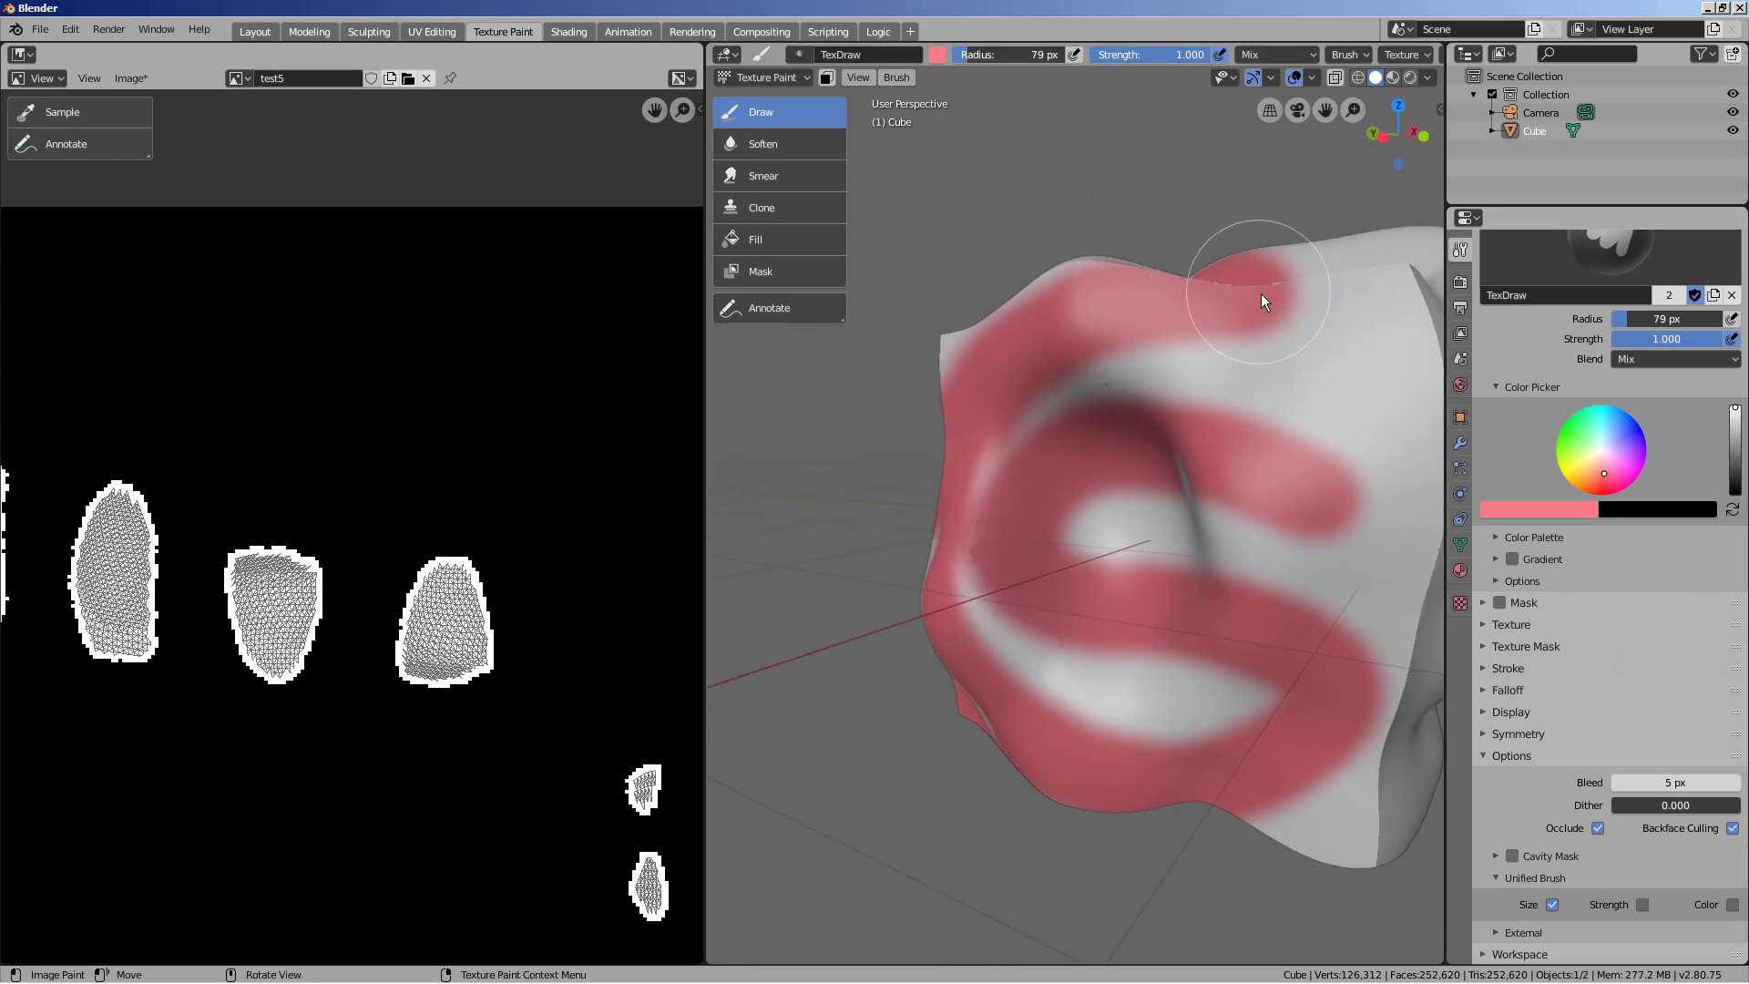
pyautogui.moveTo(1380, 376); pyautogui.dragTo(1319, 532, button='middle')
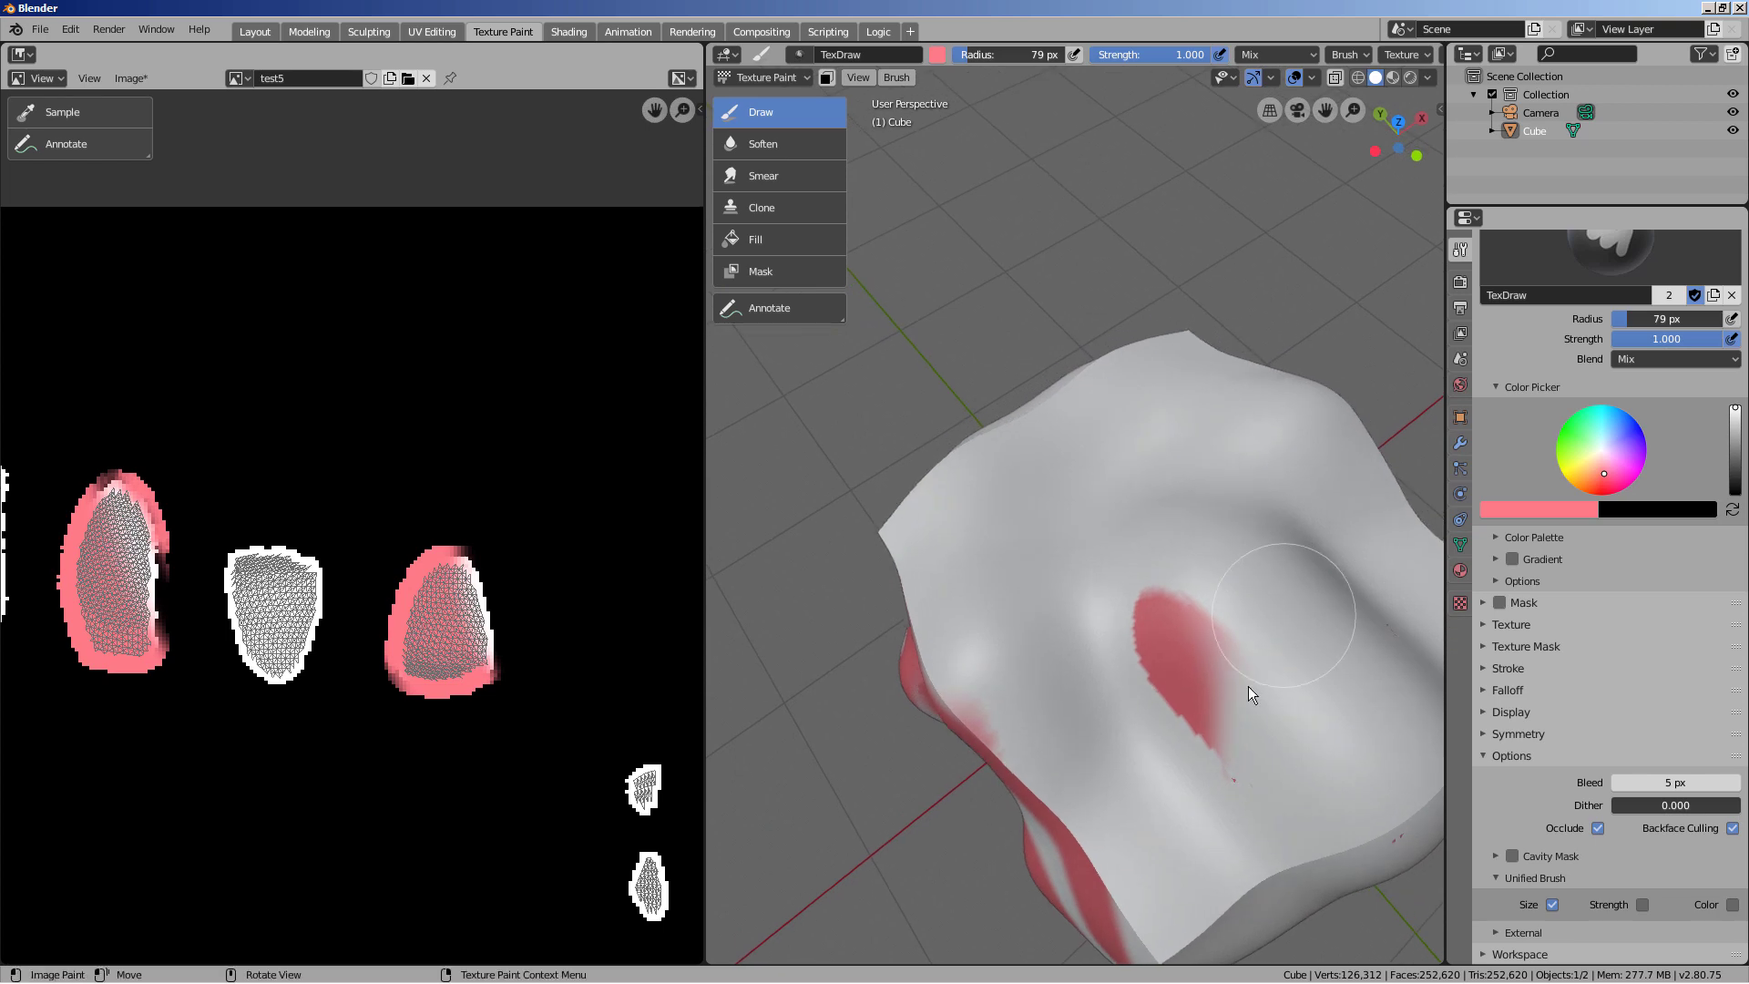
pyautogui.moveTo(1162, 647)
pyautogui.mouseDown(button='middle')
pyautogui.moveTo(1211, 707)
pyautogui.moveTo(1204, 729)
pyautogui.moveTo(1201, 663)
pyautogui.moveTo(1151, 732)
pyautogui.moveTo(1102, 538)
pyautogui.mouseUp(button='middle')
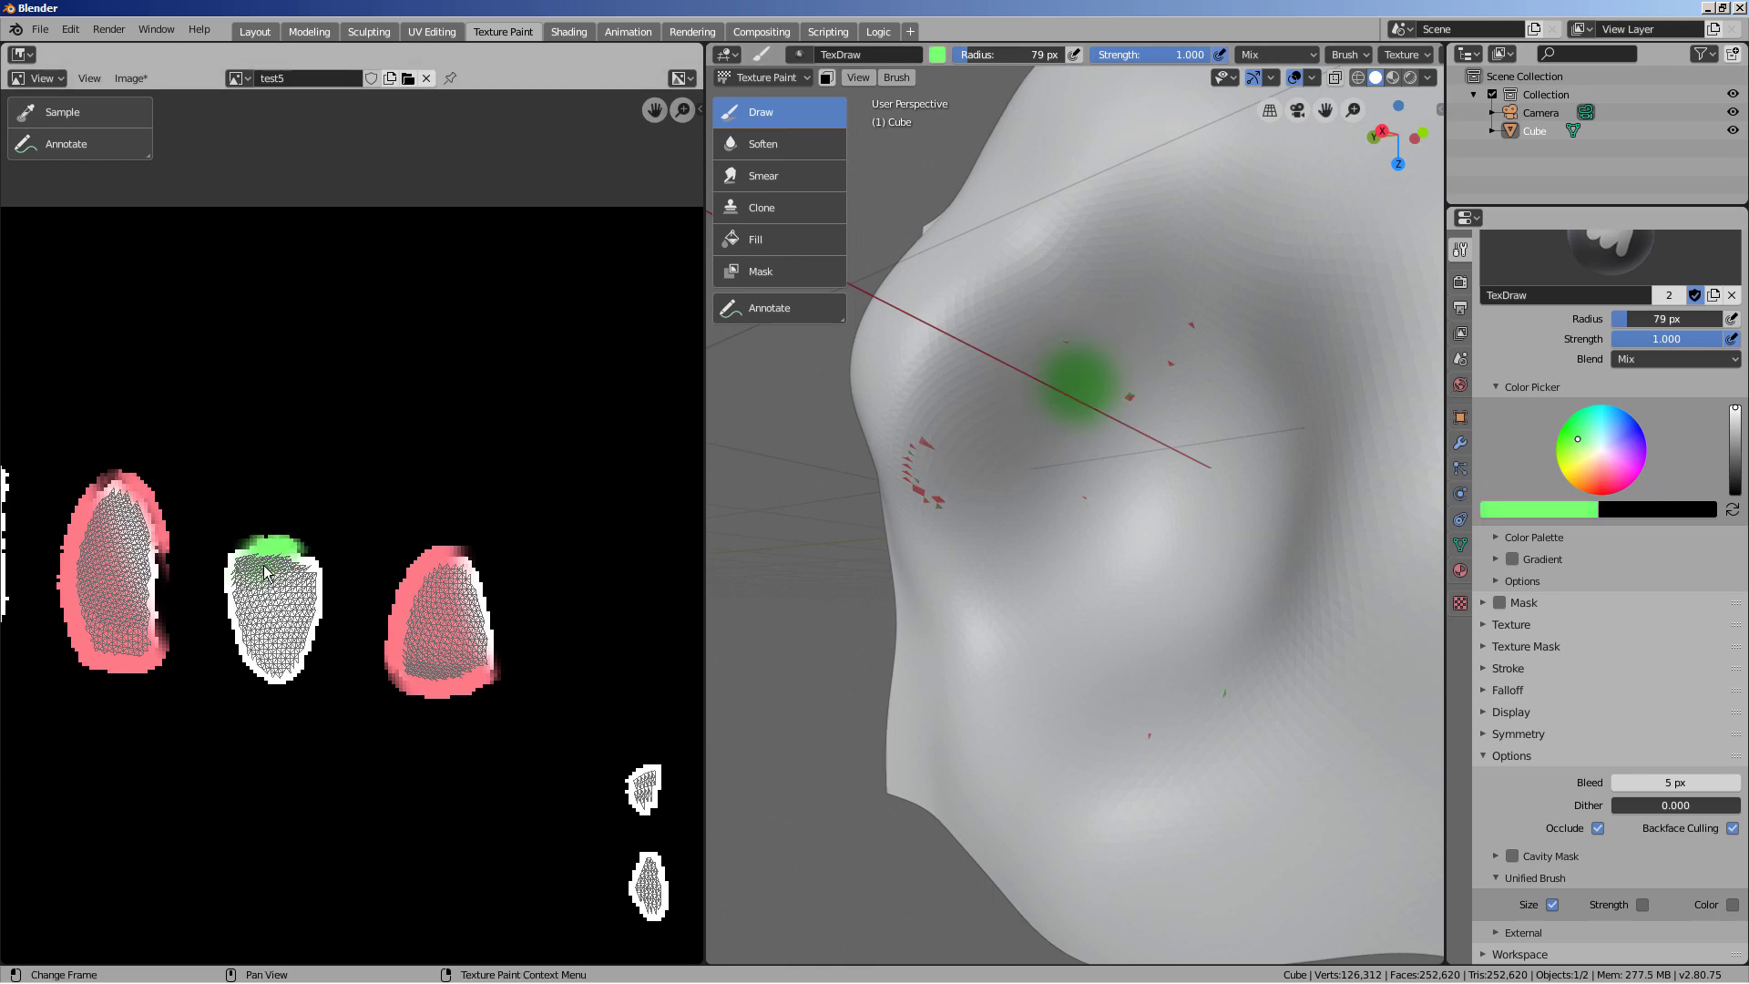
# Examine the narrow UV strip and the paint bleed around the other islands in the test5 layout
pyautogui.scroll(-6, 266, 575)
pyautogui.moveTo(376, 715); pyautogui.dragTo(348, 418, button='middle')
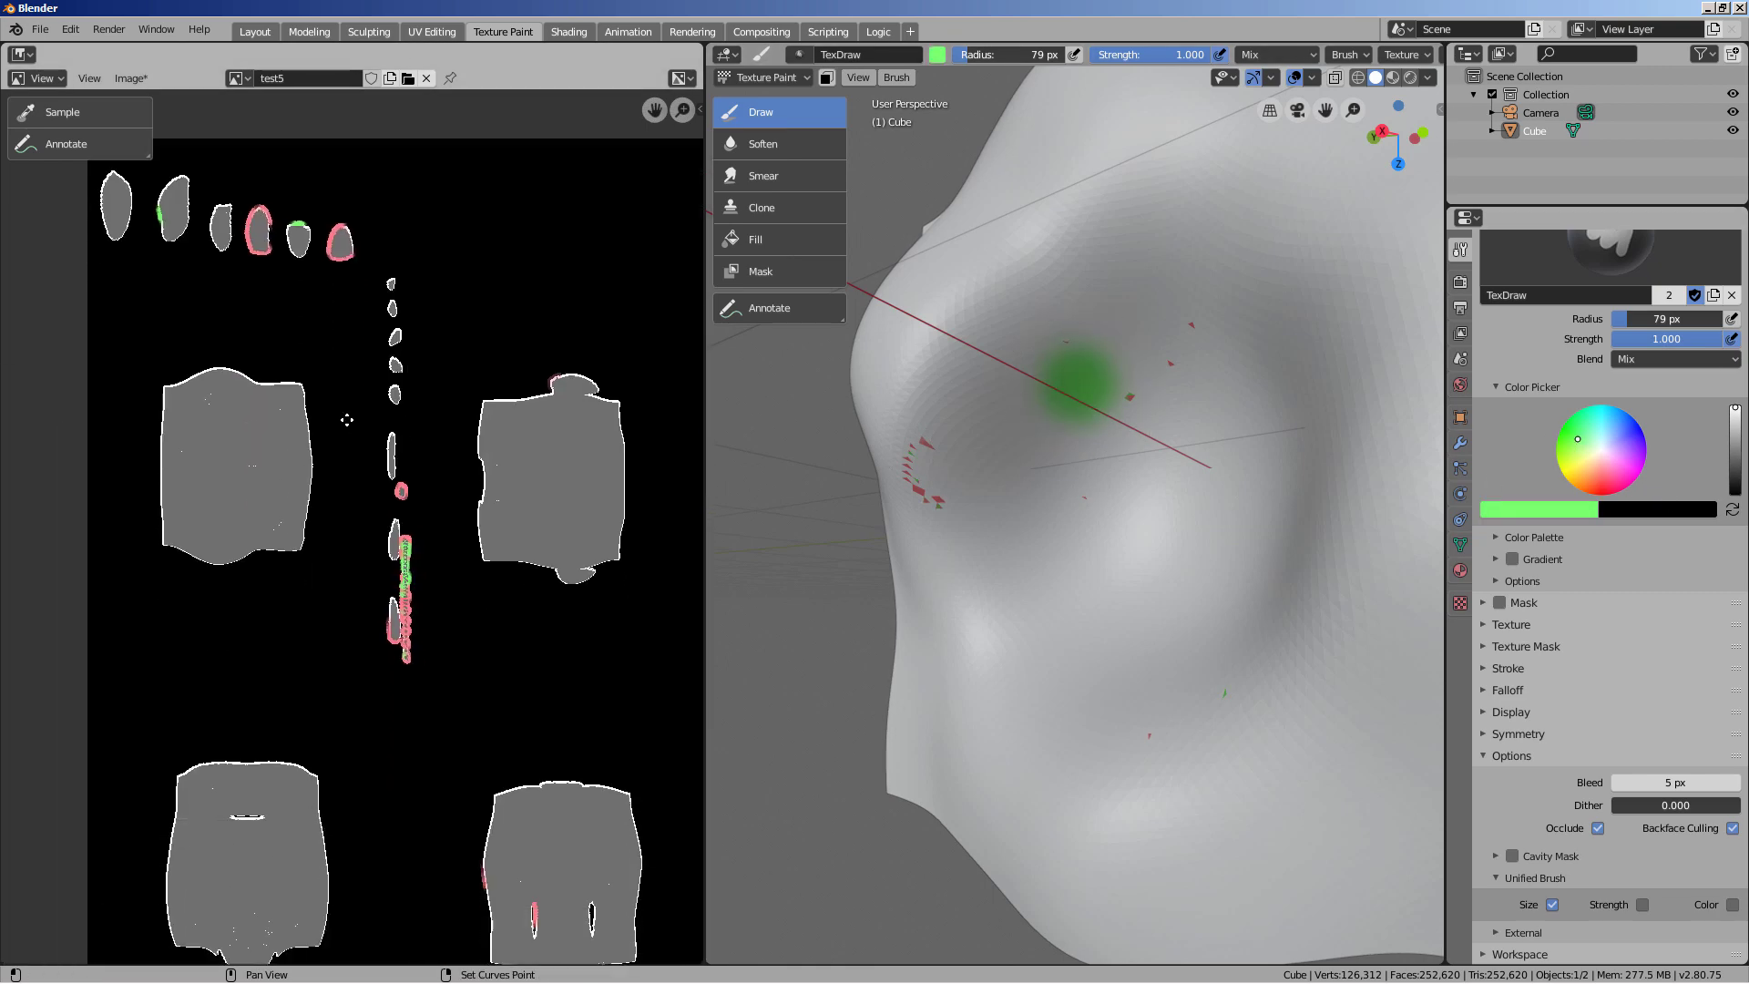
pyautogui.scroll(5, 435, 599)
pyautogui.scroll(2, 436, 599)
pyautogui.moveTo(549, 675); pyautogui.dragTo(424, 466, button='middle')
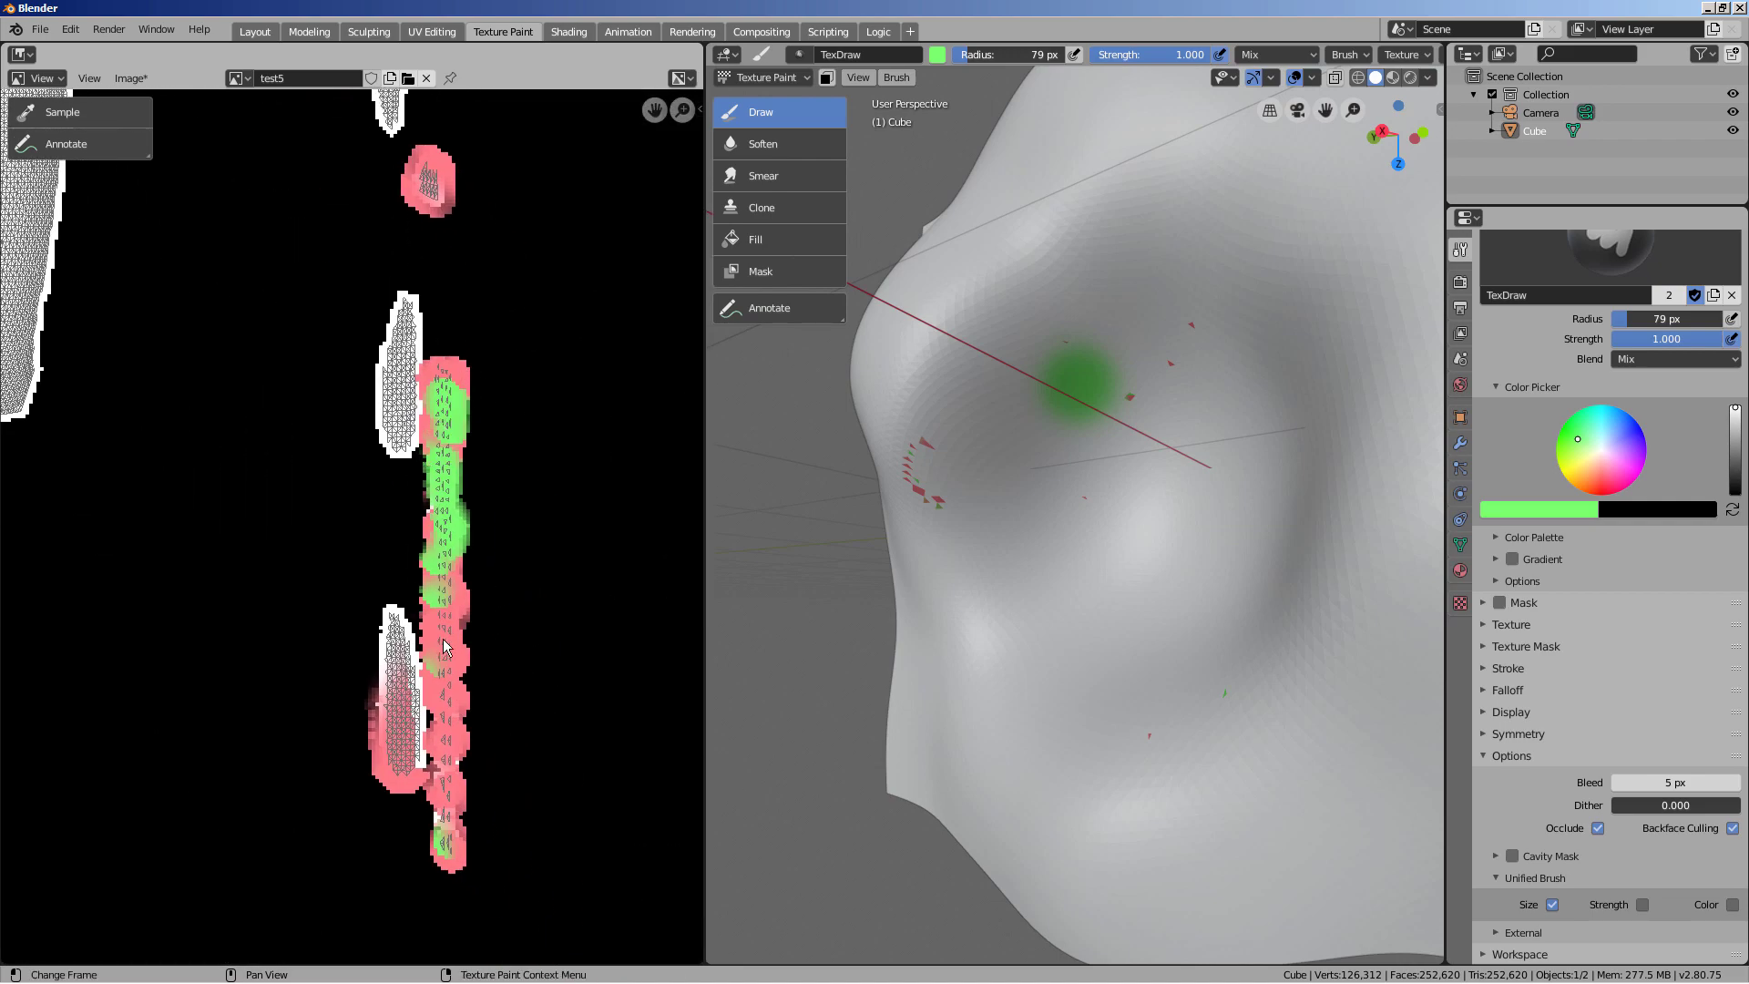
pyautogui.moveTo(504, 679); pyautogui.dragTo(390, 495, button='middle')
pyautogui.scroll(-5, 400, 550)
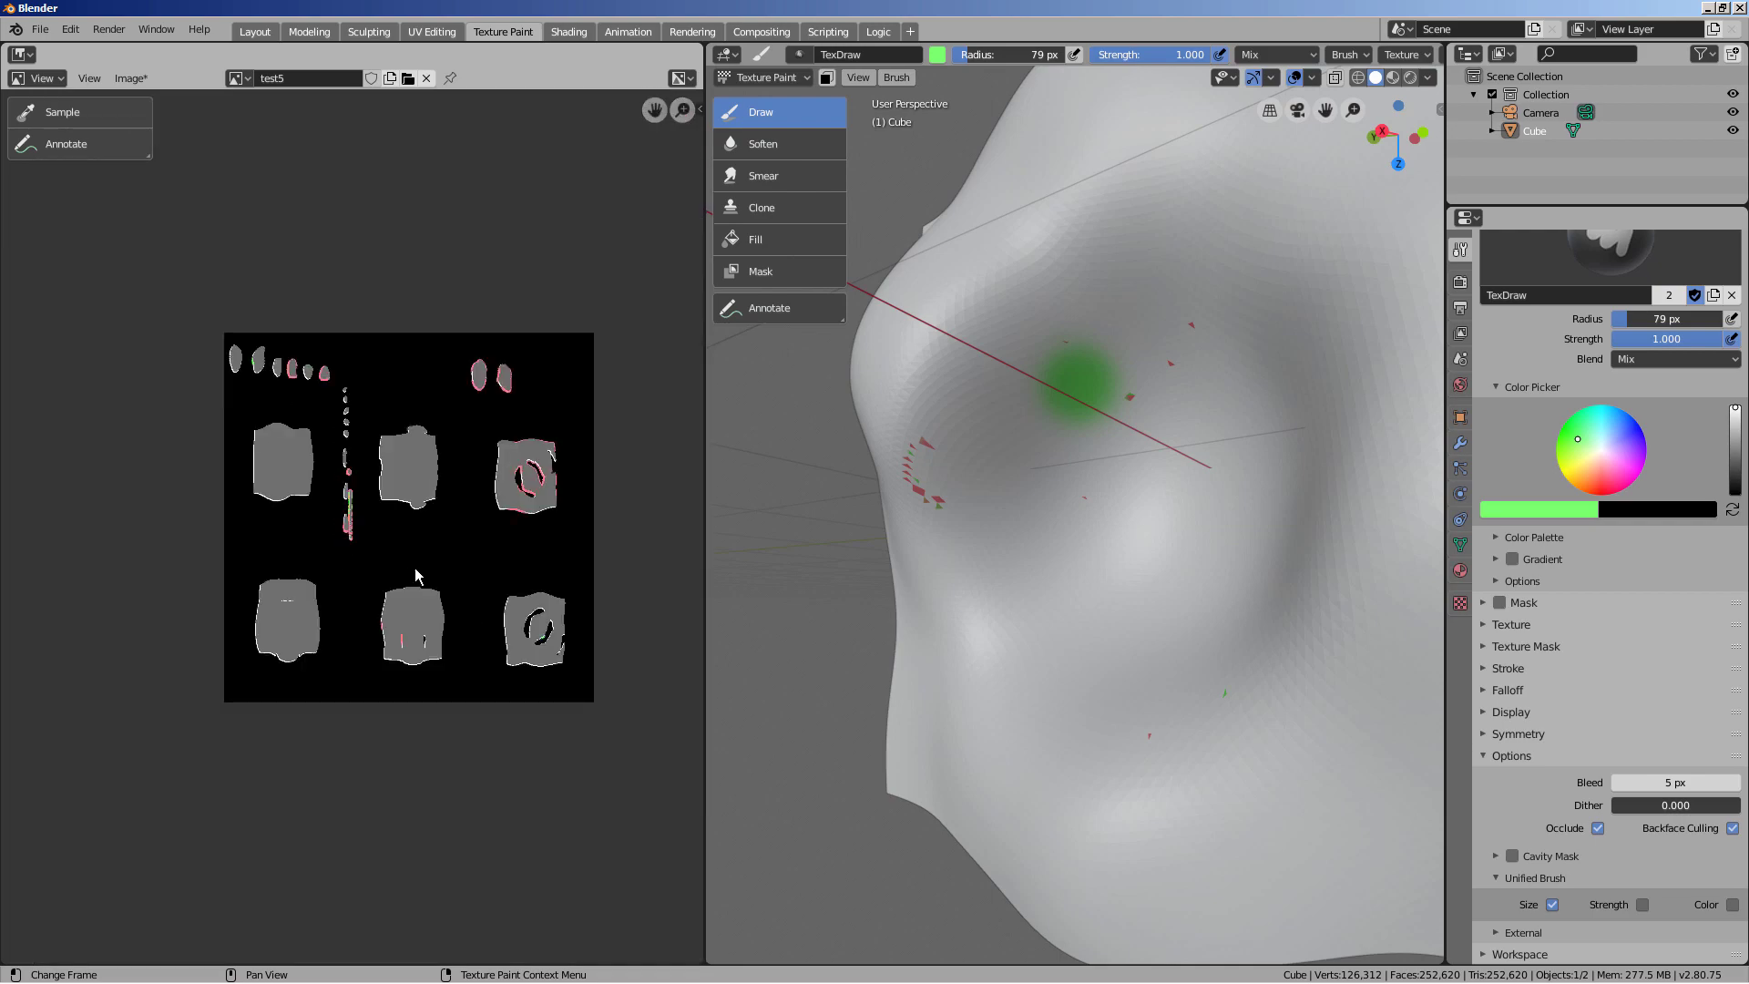
pyautogui.scroll(2, 574, 685)
pyautogui.scroll(6, 629, 637)
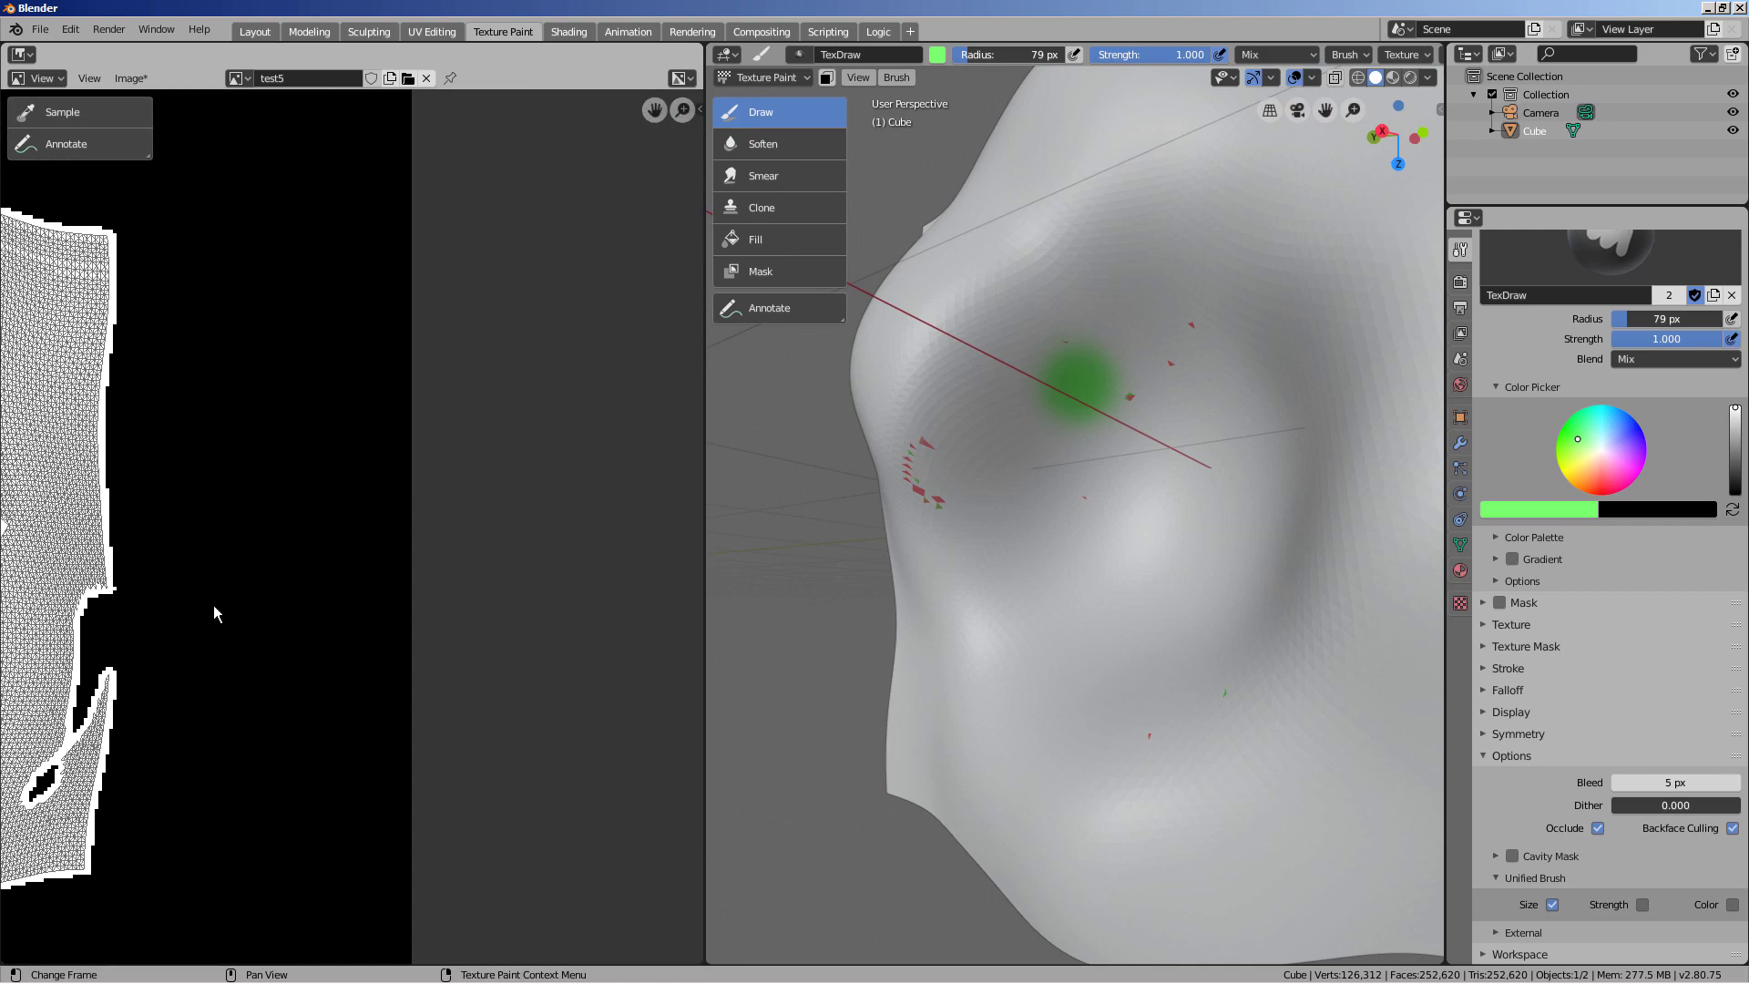
pyautogui.scroll(-6, 390, 594)
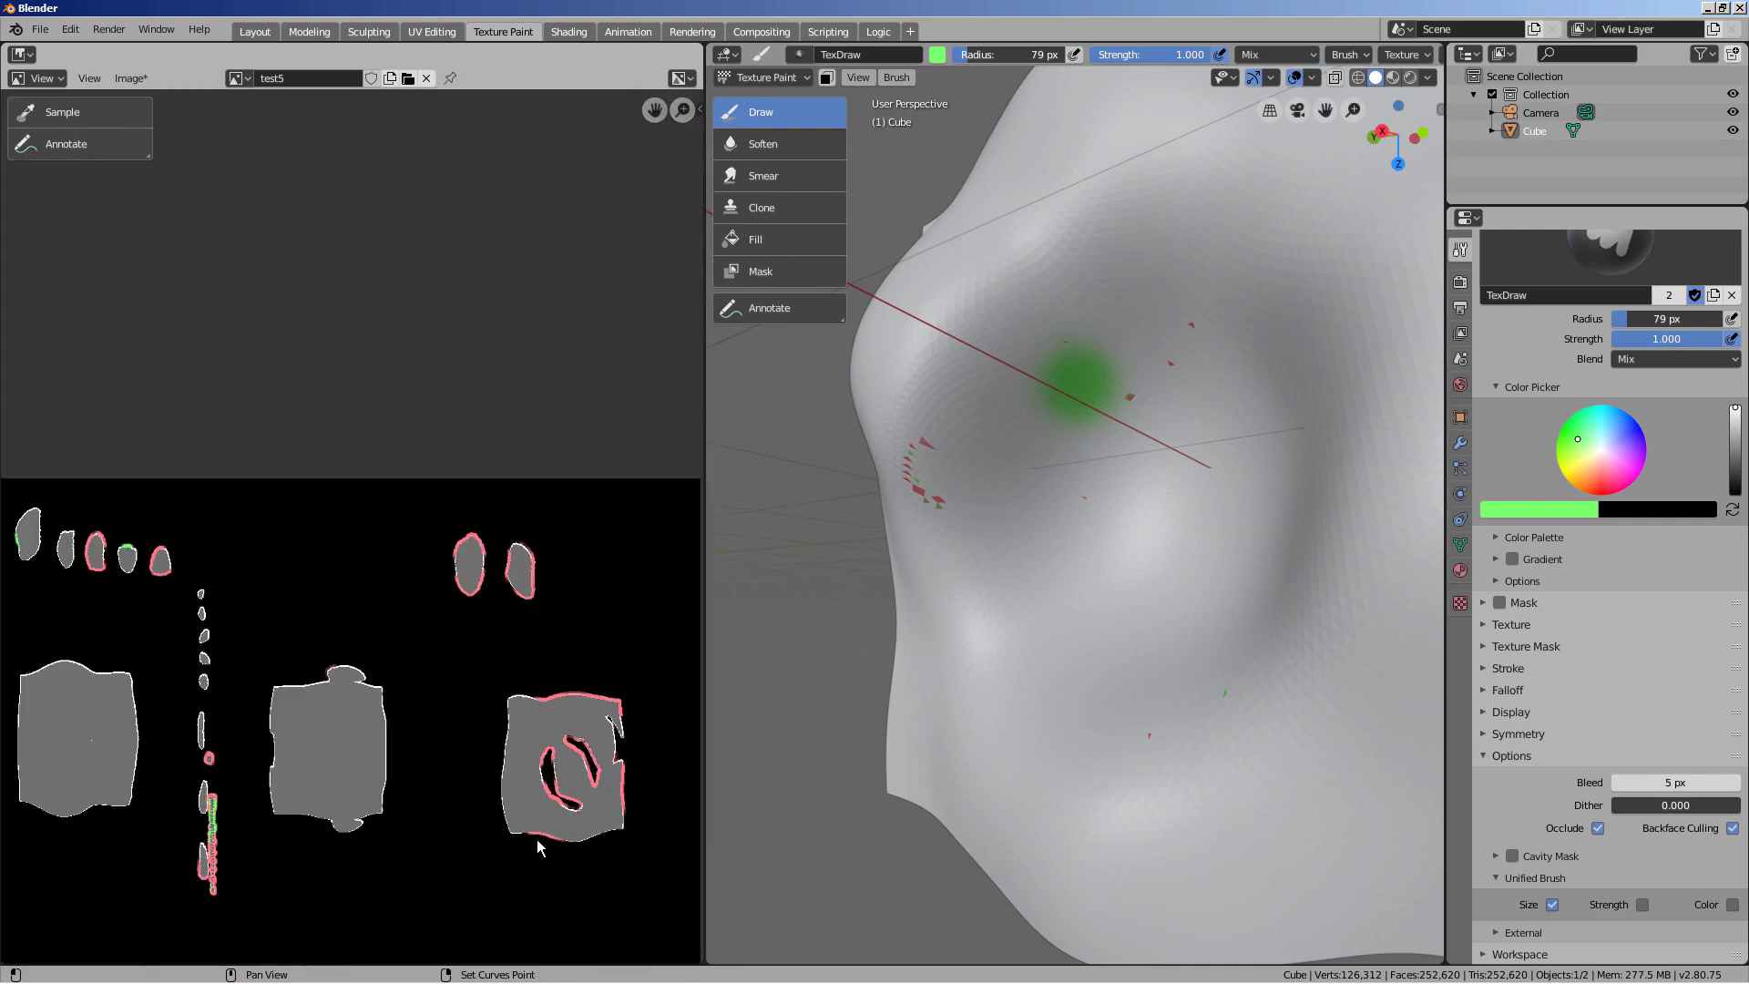
pyautogui.scroll(2, 583, 583)
# Undo the light red and green test strokes and set the bleed to 1 px
pyautogui.moveTo(774, 571); pyautogui.dragTo(1062, 694, button='middle')
pyautogui.scroll(-4, 1062, 694)
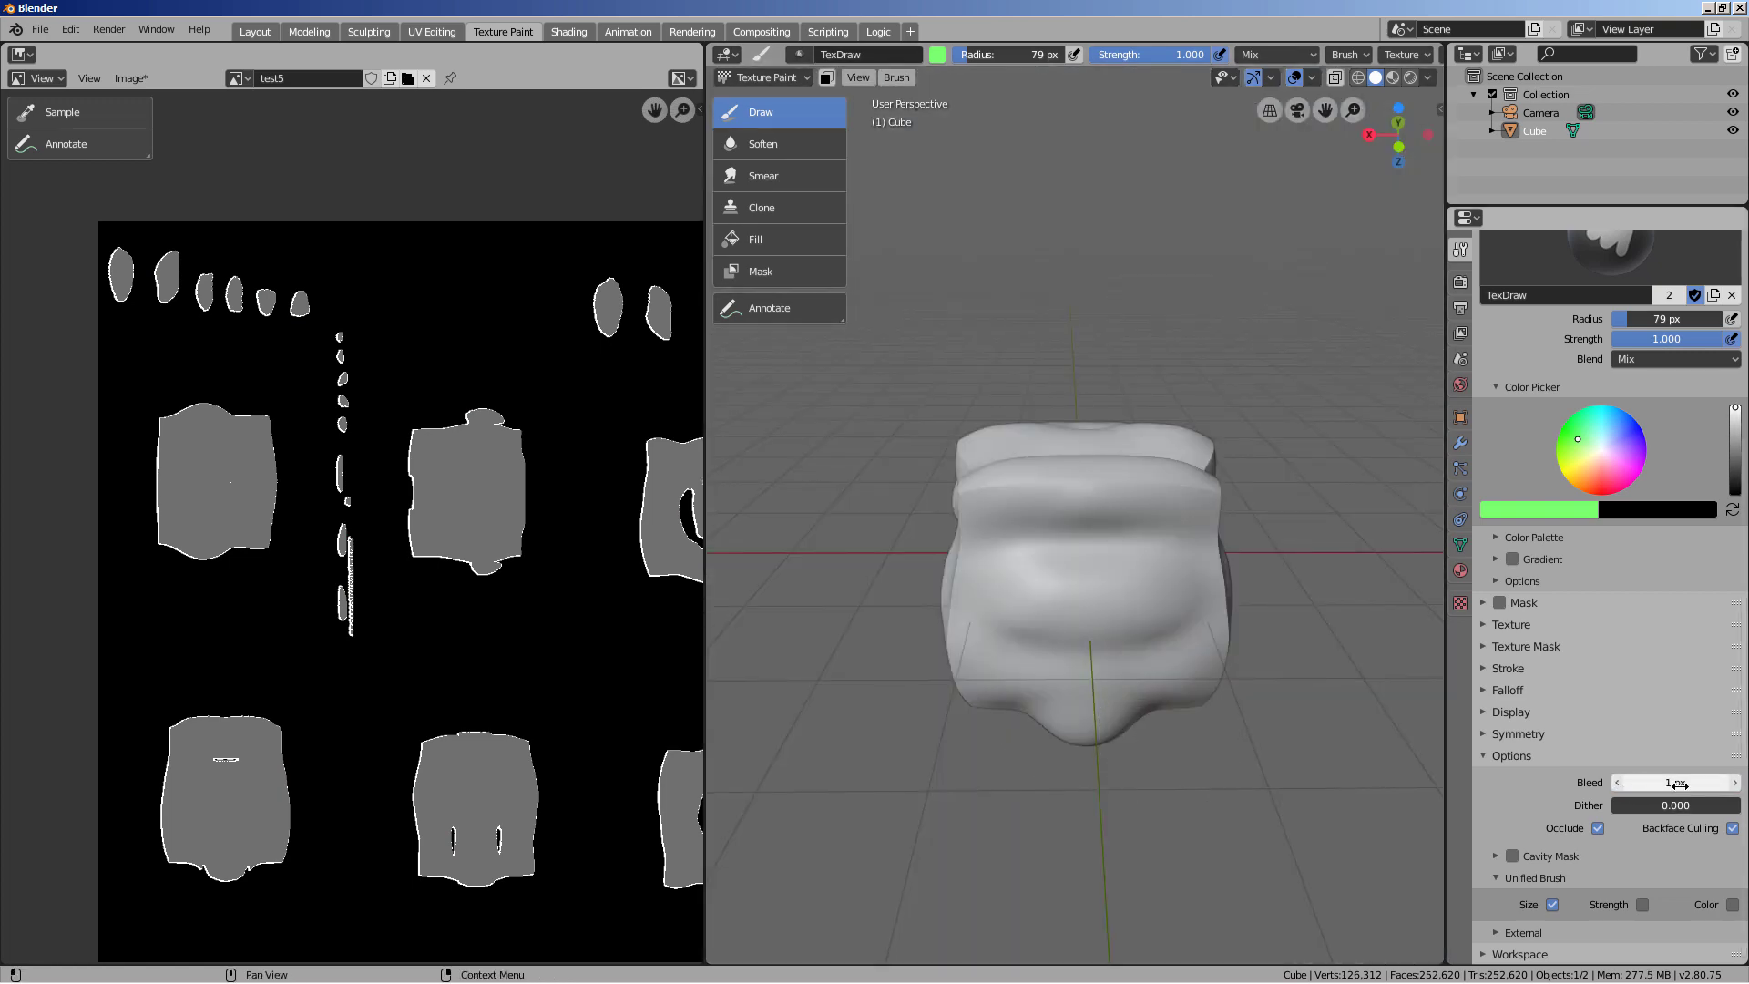
pyautogui.scroll(4, 1203, 625)
pyautogui.scroll(-3, 850, 598)
# Paint a short light green test stroke on the model and set the bleed to 2 px
pyautogui.moveTo(850, 597); pyautogui.dragTo(891, 582)
pyautogui.moveTo(891, 582)
pyautogui.mouseDown(button='middle')
pyautogui.moveTo(1330, 565)
pyautogui.moveTo(1249, 645)
pyautogui.moveTo(1098, 525)
pyautogui.moveTo(1103, 494)
pyautogui.moveTo(1594, 802)
pyautogui.mouseUp(button='middle')
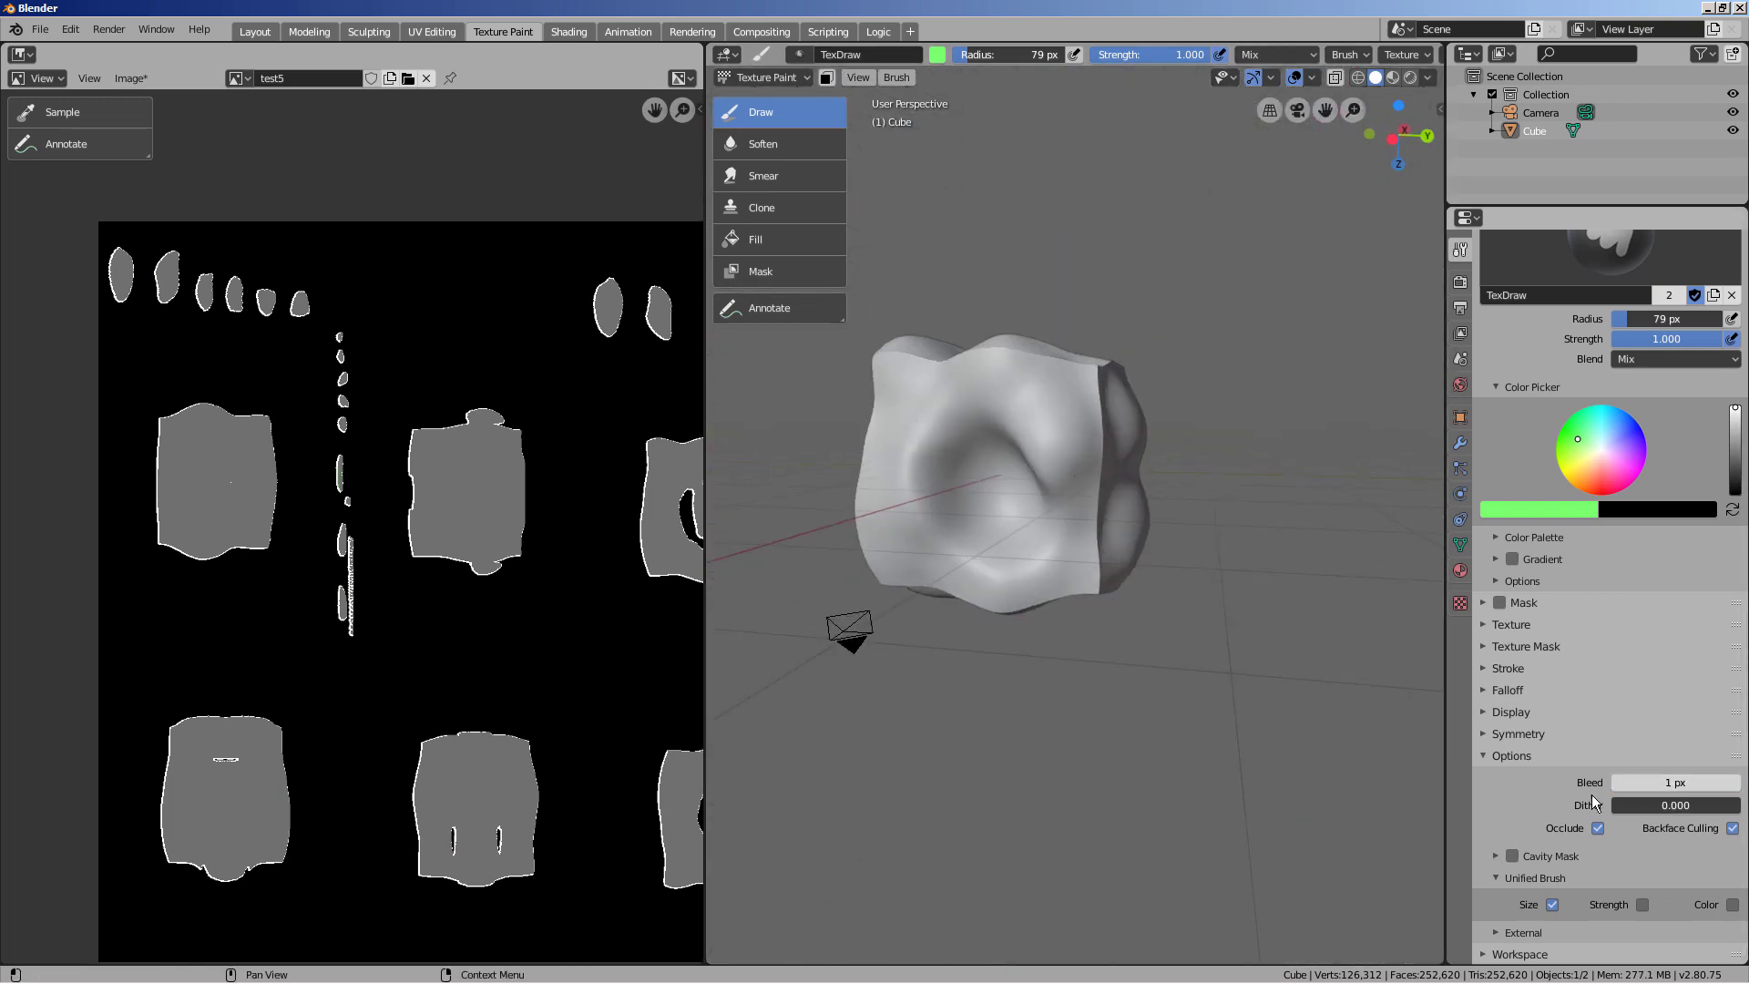
pyautogui.scroll(3, 1100, 608)
pyautogui.moveTo(1101, 609)
pyautogui.mouseDown(button='middle')
pyautogui.moveTo(1035, 281)
pyautogui.moveTo(1081, 532)
pyautogui.moveTo(914, 629)
pyautogui.moveTo(1479, 691)
pyautogui.moveTo(1272, 622)
pyautogui.moveTo(853, 278)
pyautogui.mouseUp(button='middle')
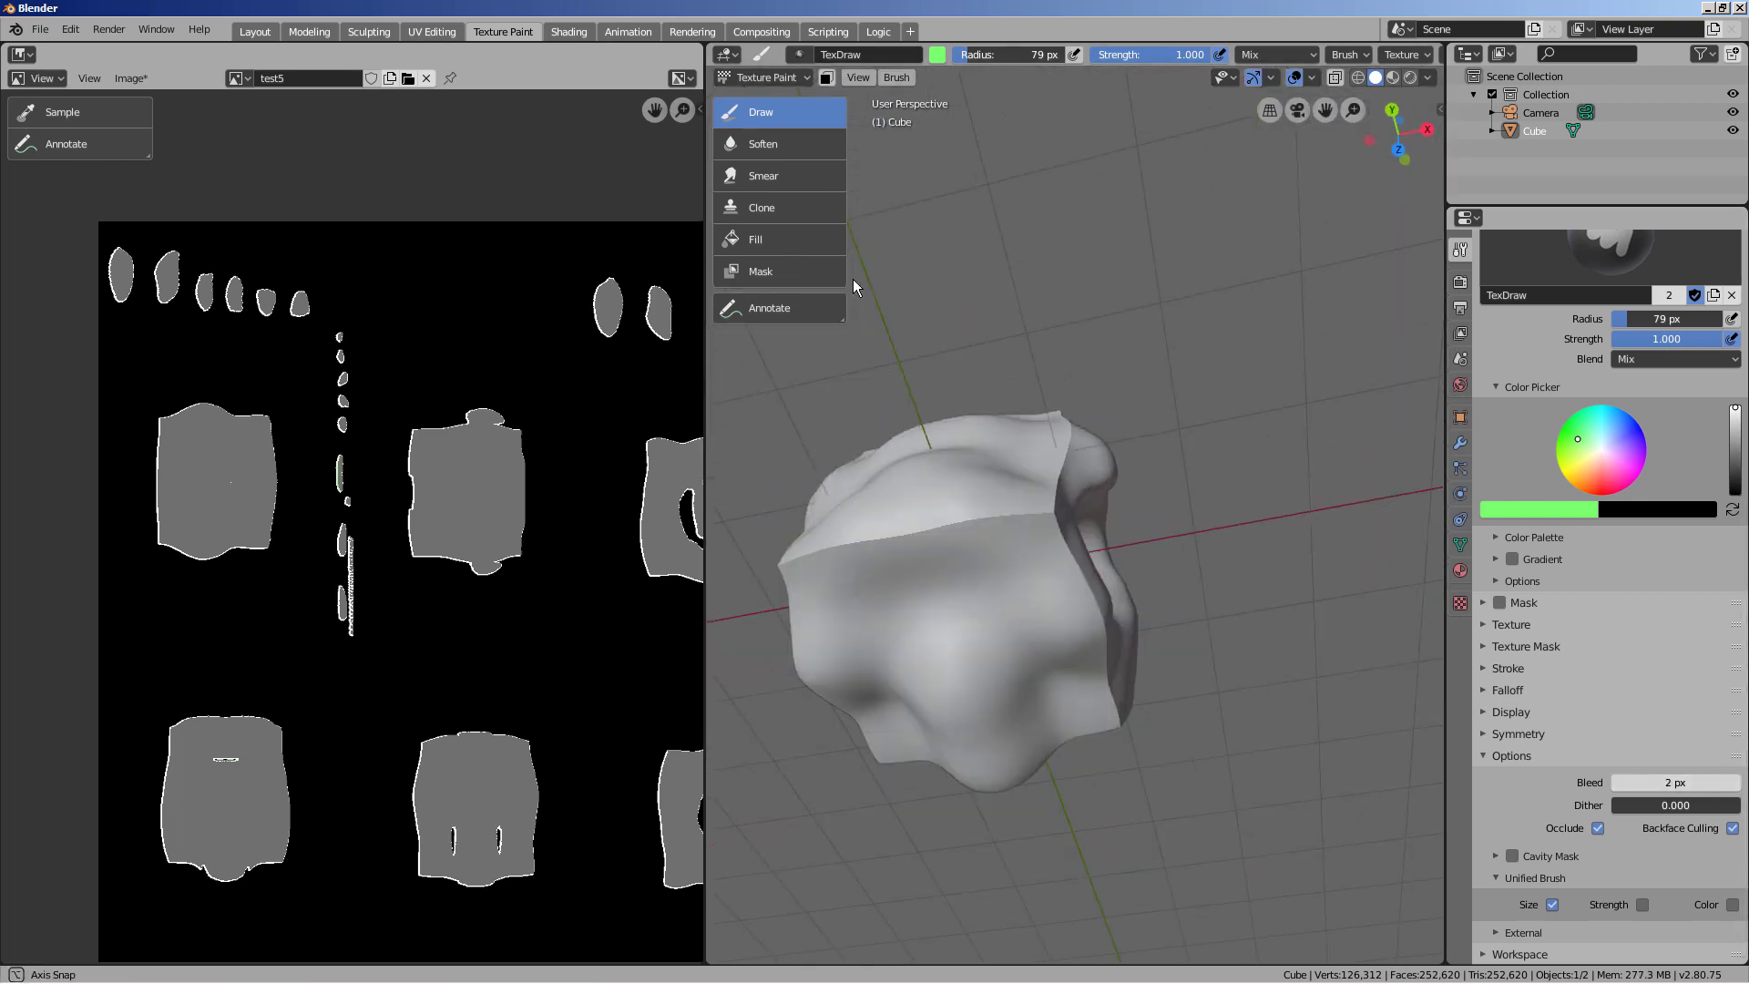
# Set the bleed back to 1 px, paint the hollow light green and check the surrounding surface for stray specks
pyautogui.scroll(6, 1130, 435)
pyautogui.scroll(-5, 1129, 435)
pyautogui.scroll(3, 1205, 656)
pyautogui.moveTo(1233, 479)
pyautogui.mouseDown(button='middle')
pyautogui.moveTo(1205, 656)
pyautogui.moveTo(987, 749)
pyautogui.moveTo(1039, 506)
pyautogui.moveTo(1288, 566)
pyautogui.moveTo(1020, 576)
pyautogui.moveTo(1105, 476)
pyautogui.moveTo(1192, 523)
pyautogui.moveTo(1102, 680)
pyautogui.moveTo(1128, 456)
pyautogui.moveTo(1052, 466)
pyautogui.moveTo(1078, 461)
pyautogui.moveTo(1132, 598)
pyautogui.moveTo(1139, 730)
pyautogui.moveTo(1098, 510)
pyautogui.moveTo(1175, 719)
pyautogui.moveTo(1188, 632)
pyautogui.mouseUp(button='middle')
pyautogui.scroll(4, 1038, 505)
pyautogui.scroll(-4, 1038, 506)
pyautogui.scroll(-4, 1077, 461)
pyautogui.scroll(5, 1022, 495)
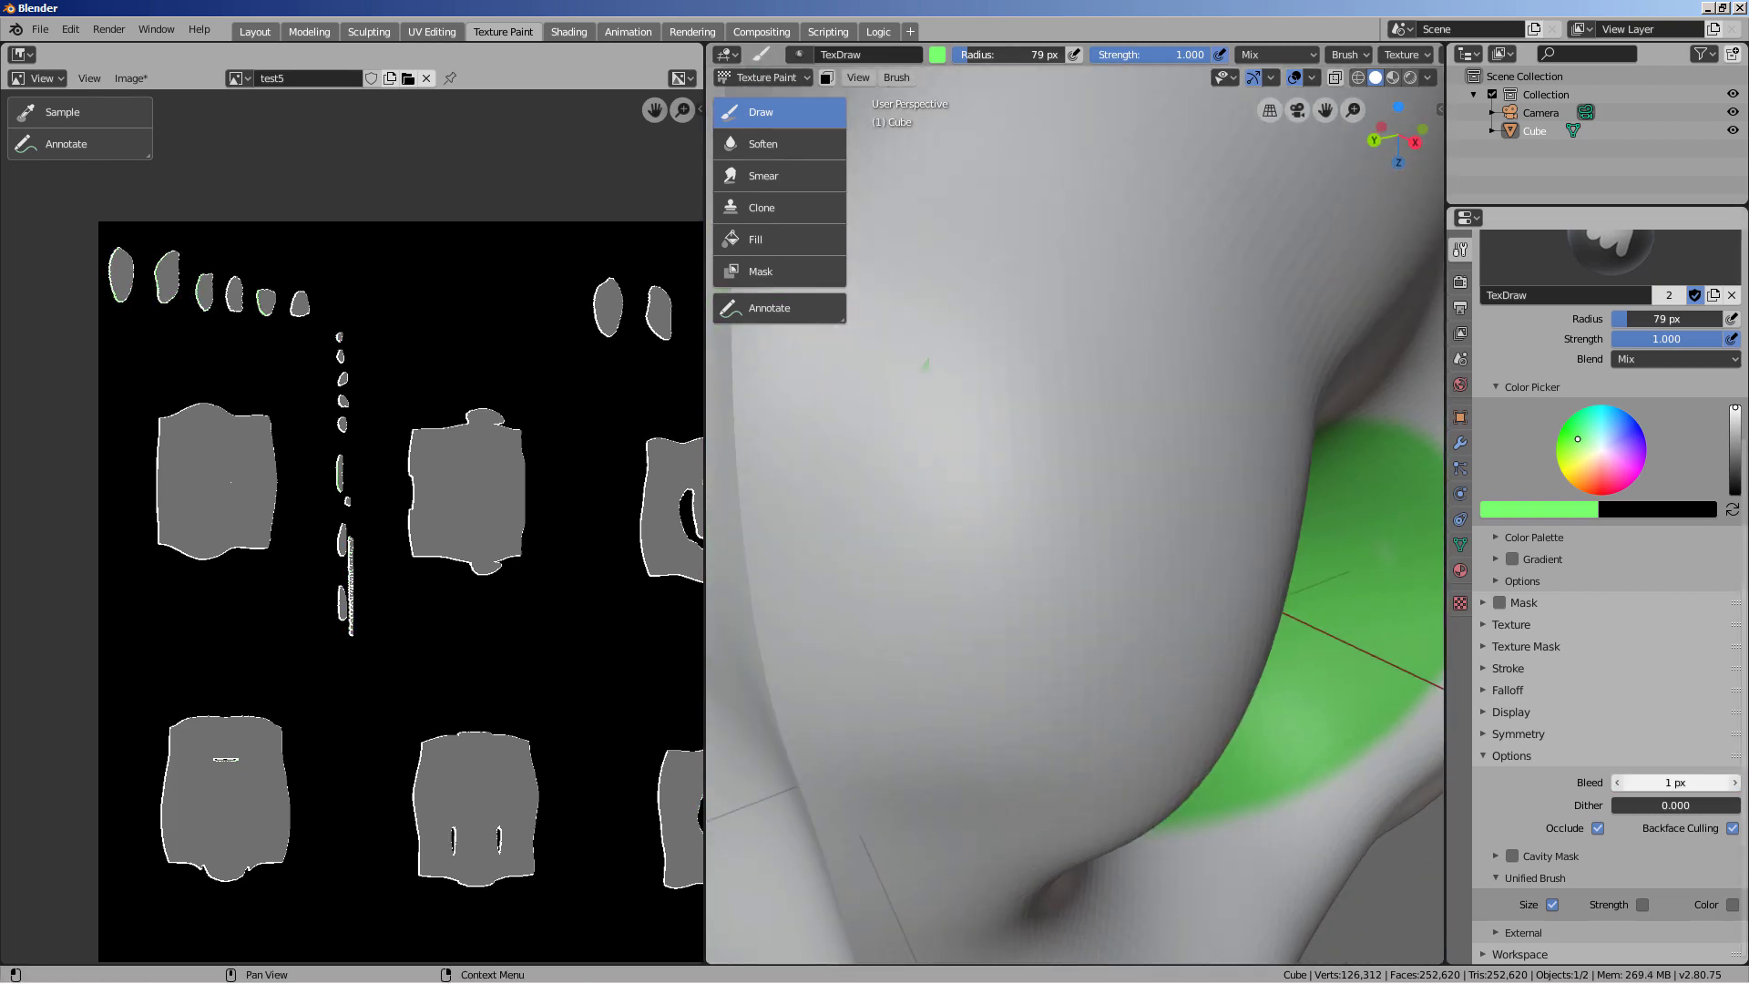
pyautogui.scroll(4, 1127, 664)
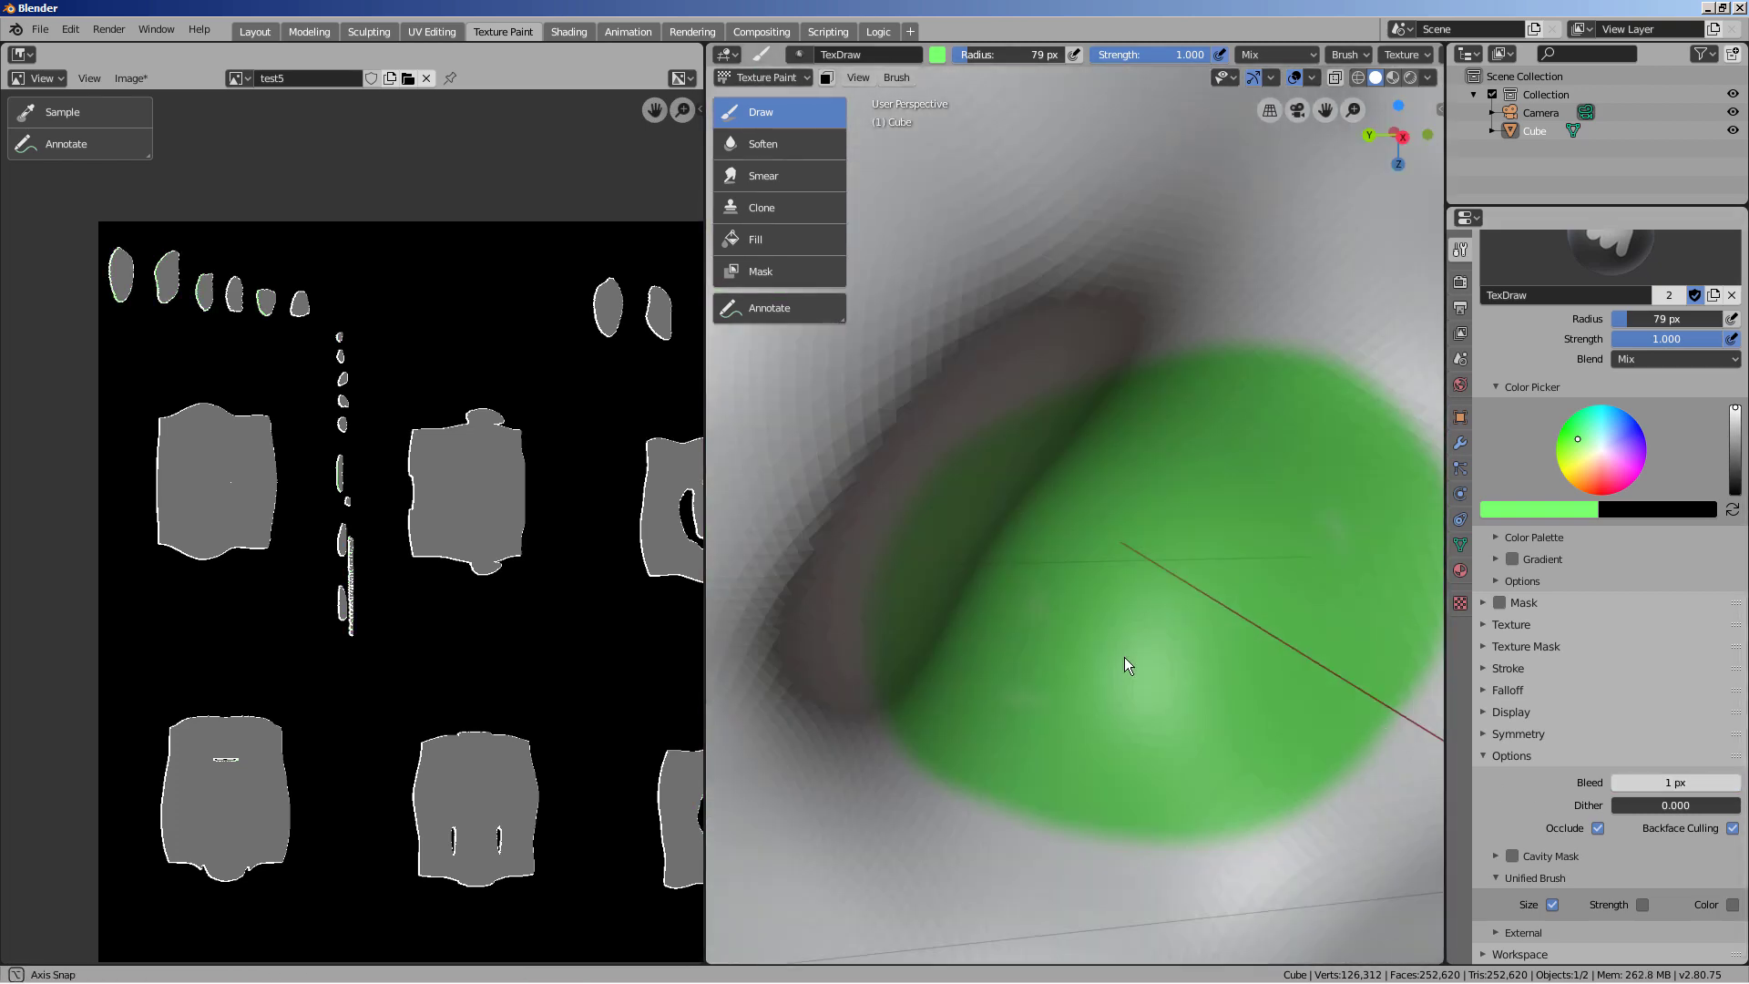
# Undo the light green patch on the hollow, and try turning Occlude off before re-enabling it
pyautogui.hotkey('ctrl', 'z')
pyautogui.scroll(-4, 906, 449)
pyautogui.moveTo(906, 449); pyautogui.dragTo(1058, 385, button='middle')
pyautogui.scroll(5, 1059, 384)
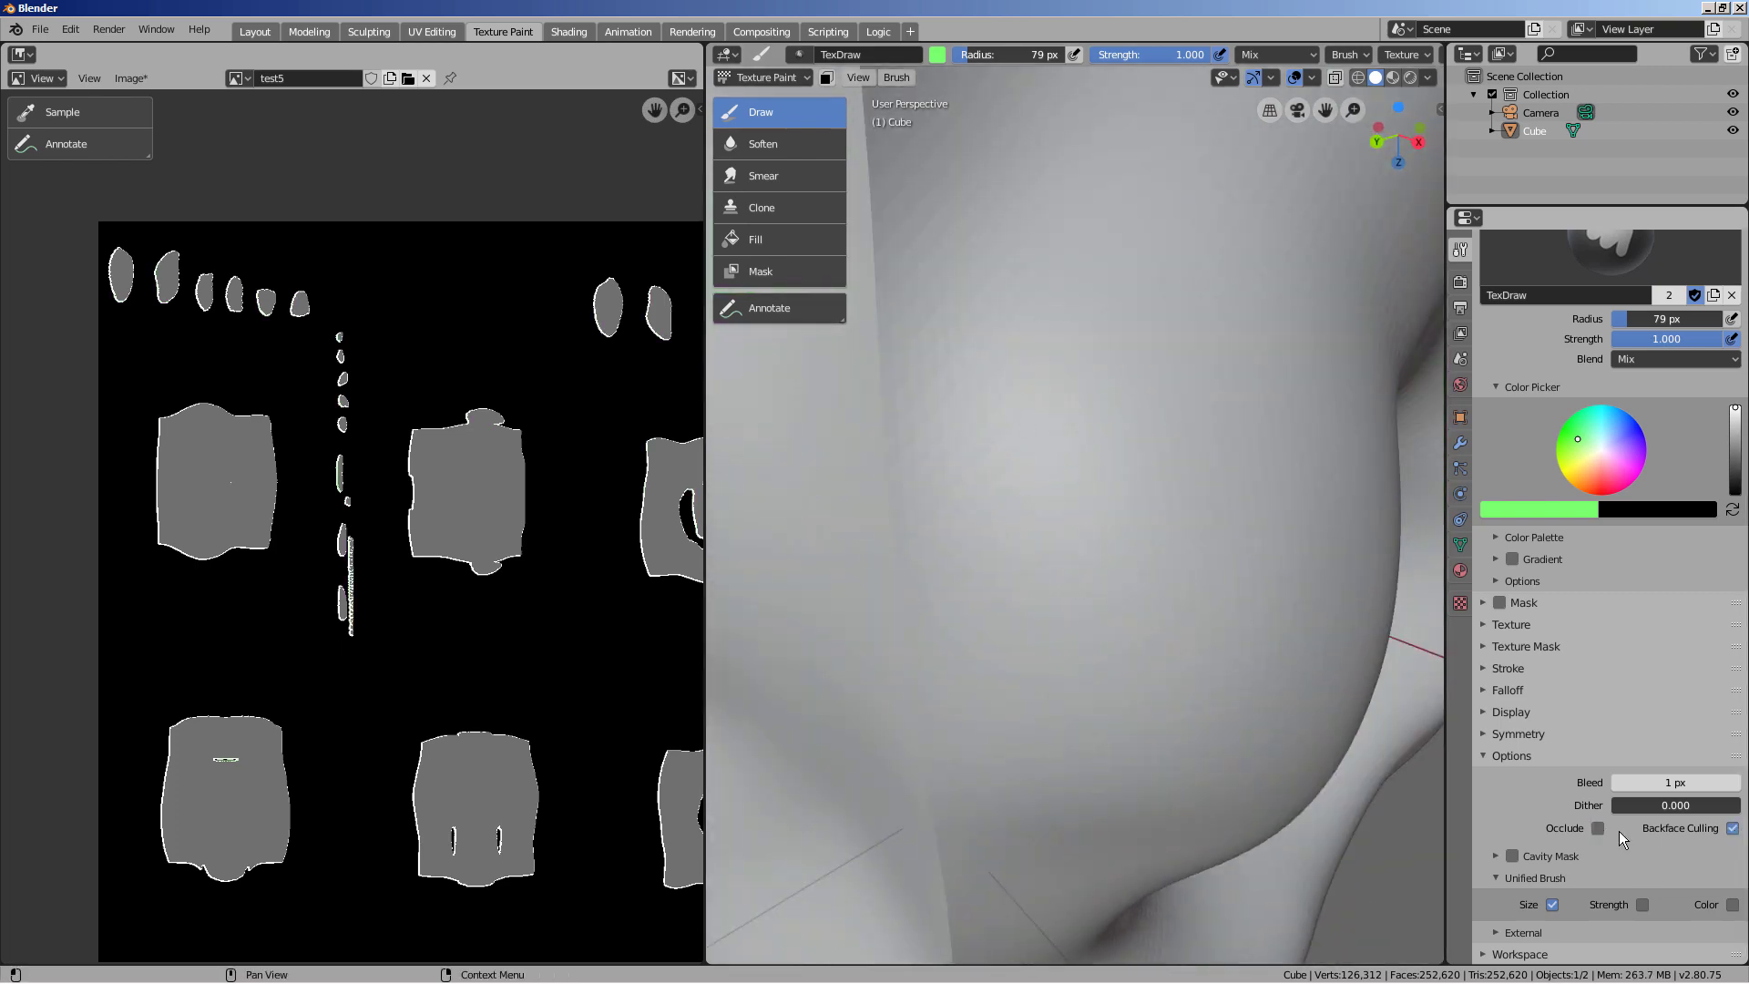
pyautogui.click(1598, 827)
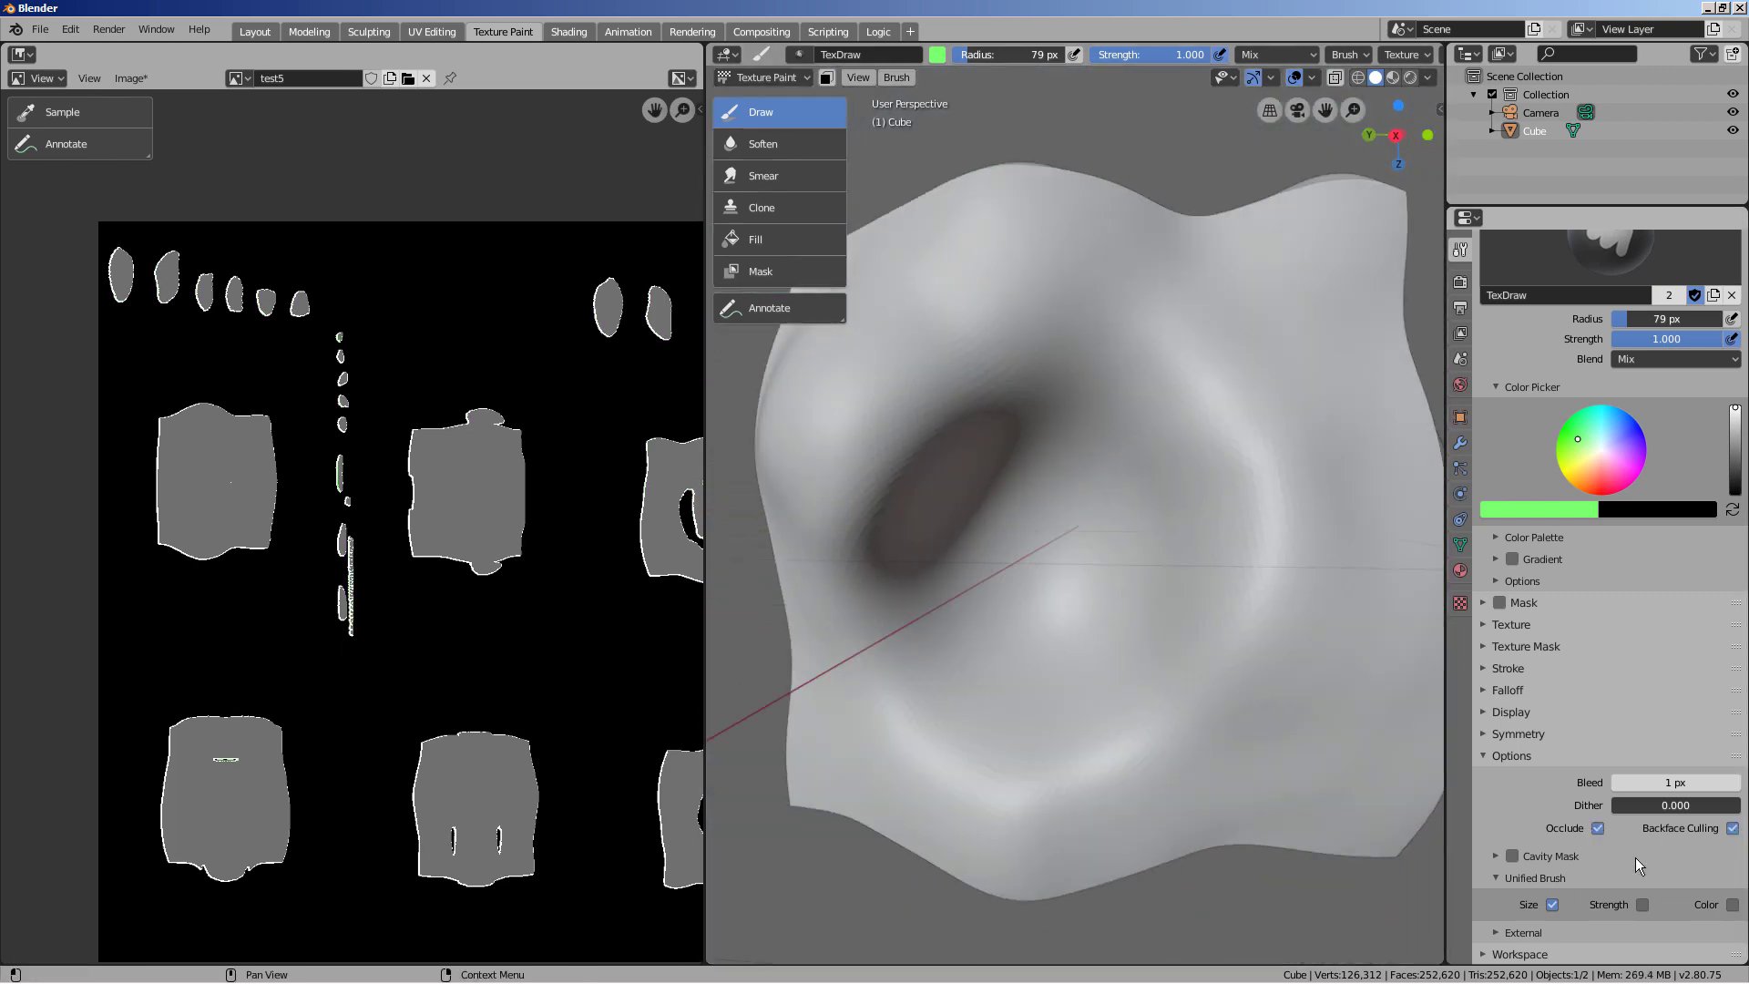
# Test light green paint on the hollow with Cavity Mask enabled, turn the mask off, and switch to the Layout workspace
pyautogui.click(1512, 855)
pyautogui.moveTo(1020, 447); pyautogui.dragTo(1160, 493)
pyautogui.moveTo(1161, 493); pyautogui.dragTo(1206, 596, button='middle')
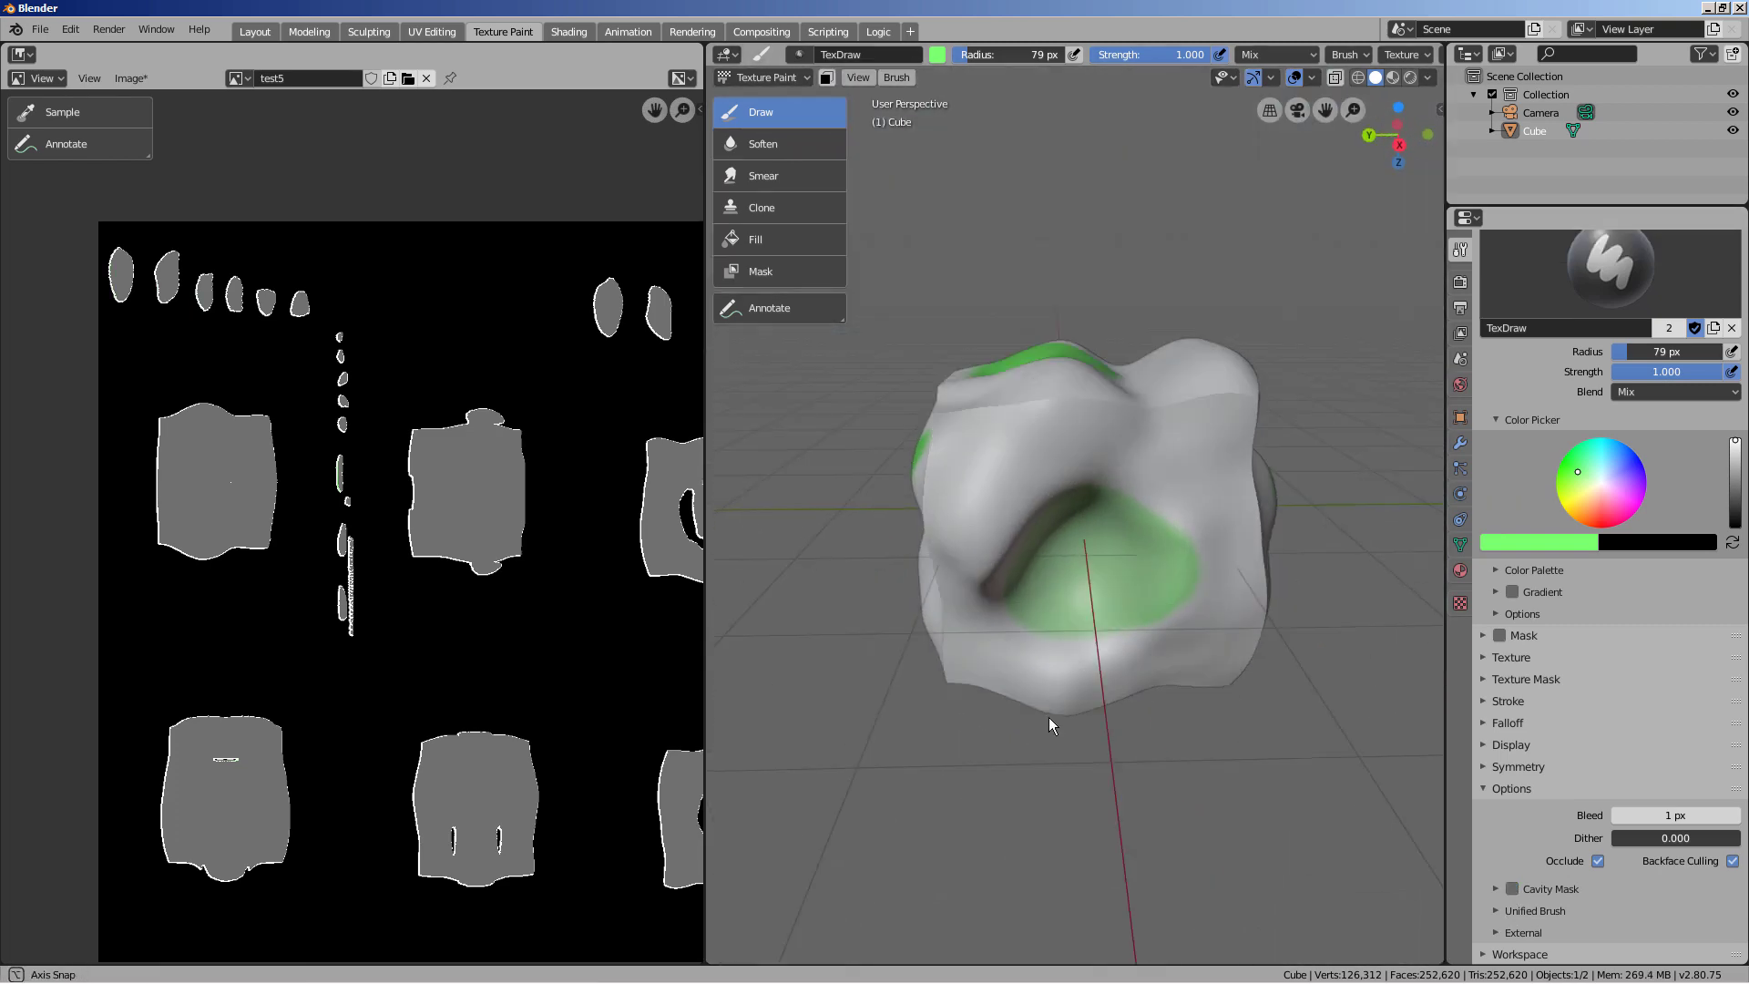
pyautogui.click(253, 32)
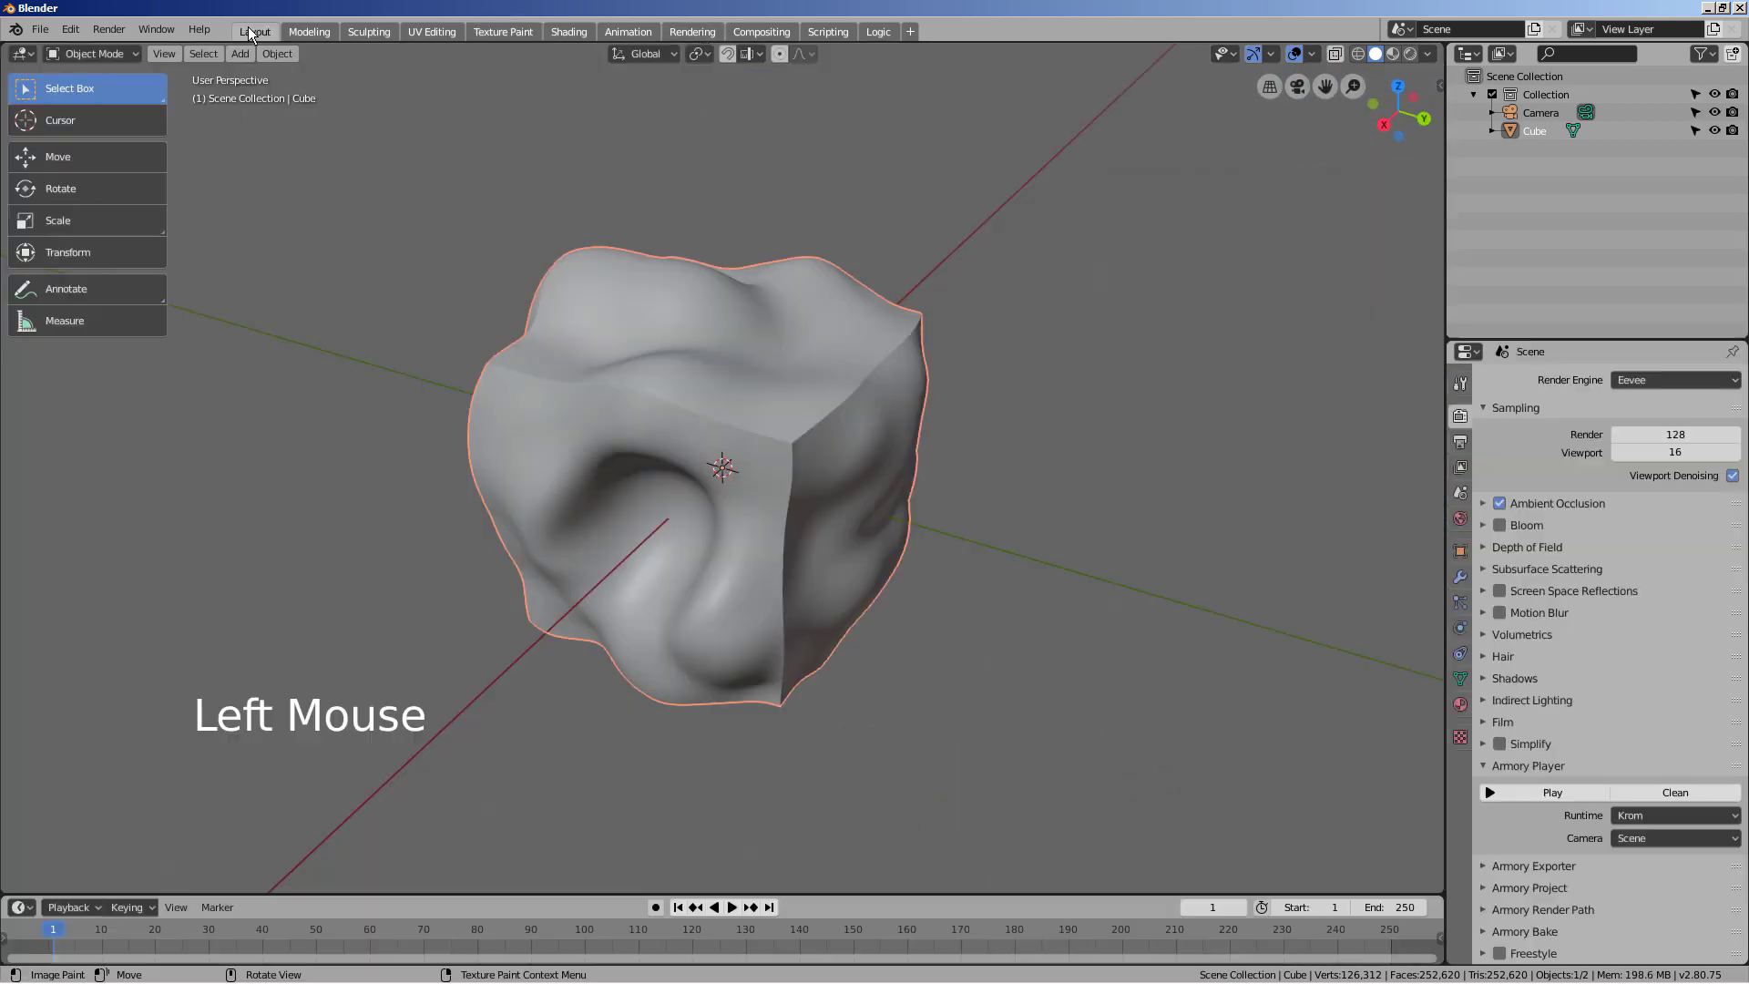